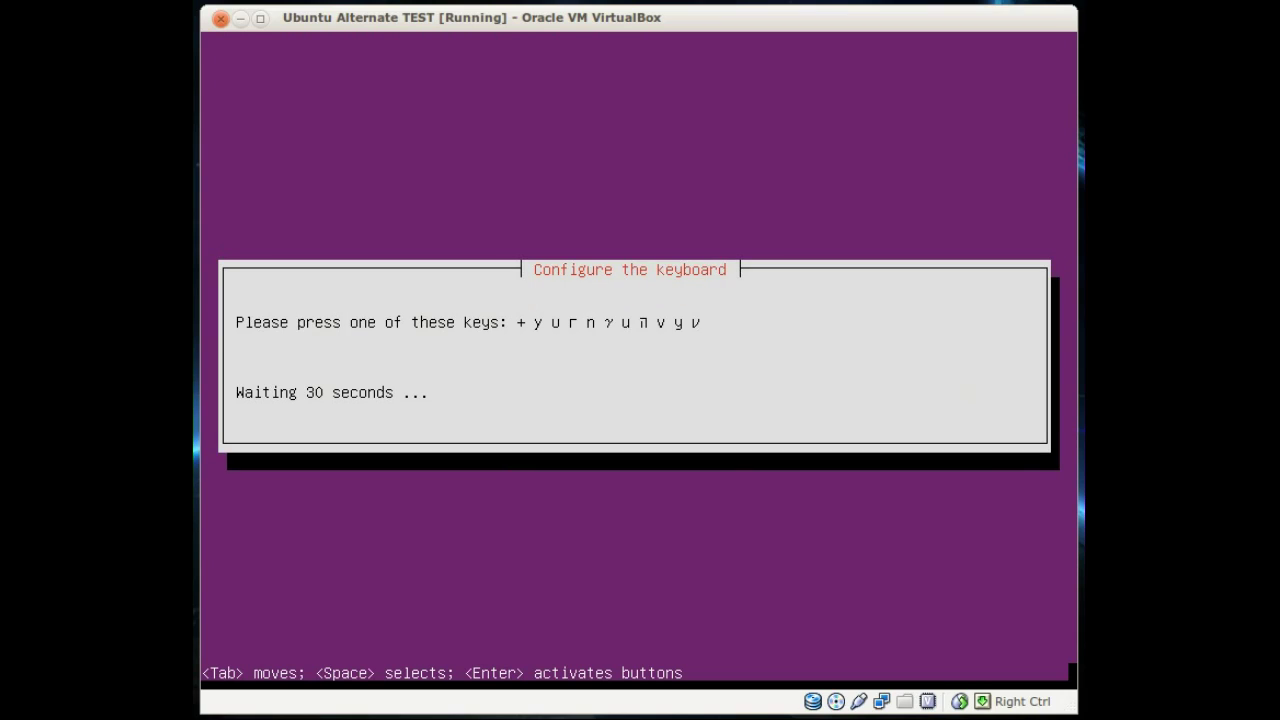
Step: Answer the keyboard detection prompts: press + and z, No to 'ş', Yes to '¨'
{"action": "key", "text": "shift+equal"}
{"action": "key", "text": "z"}
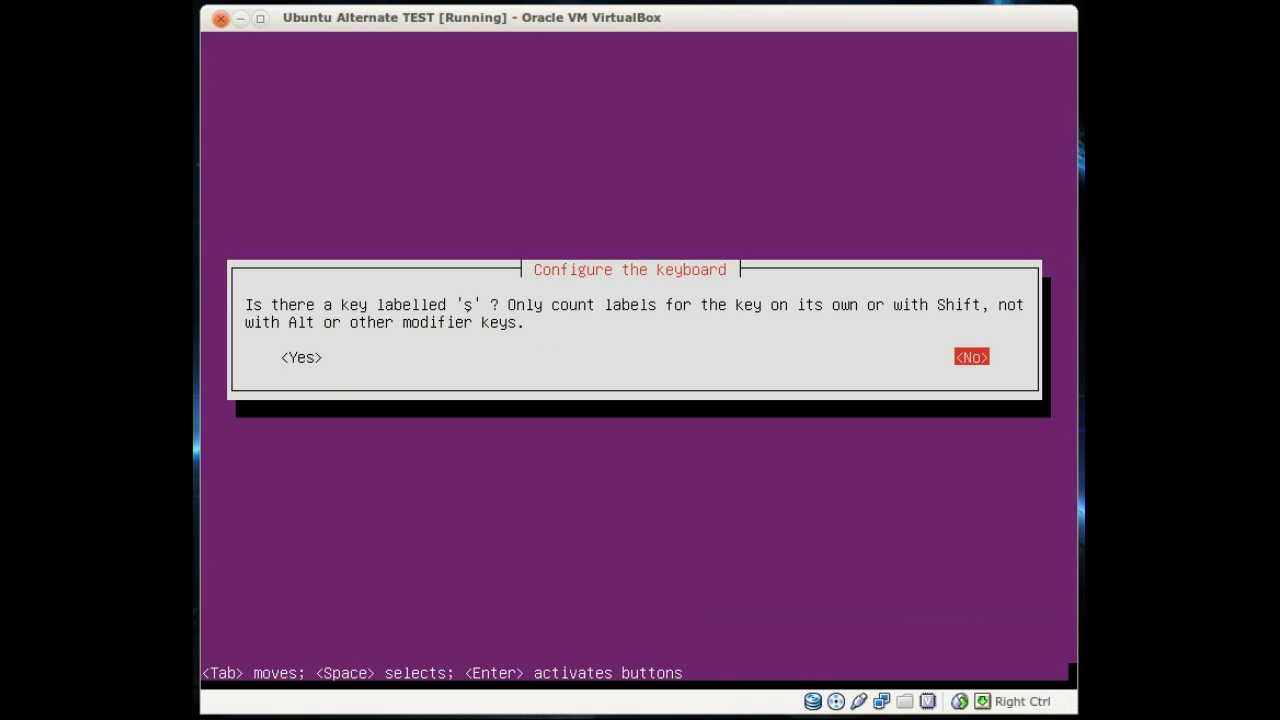
{"action": "key", "text": "Return"}
{"action": "key", "text": "Tab"}
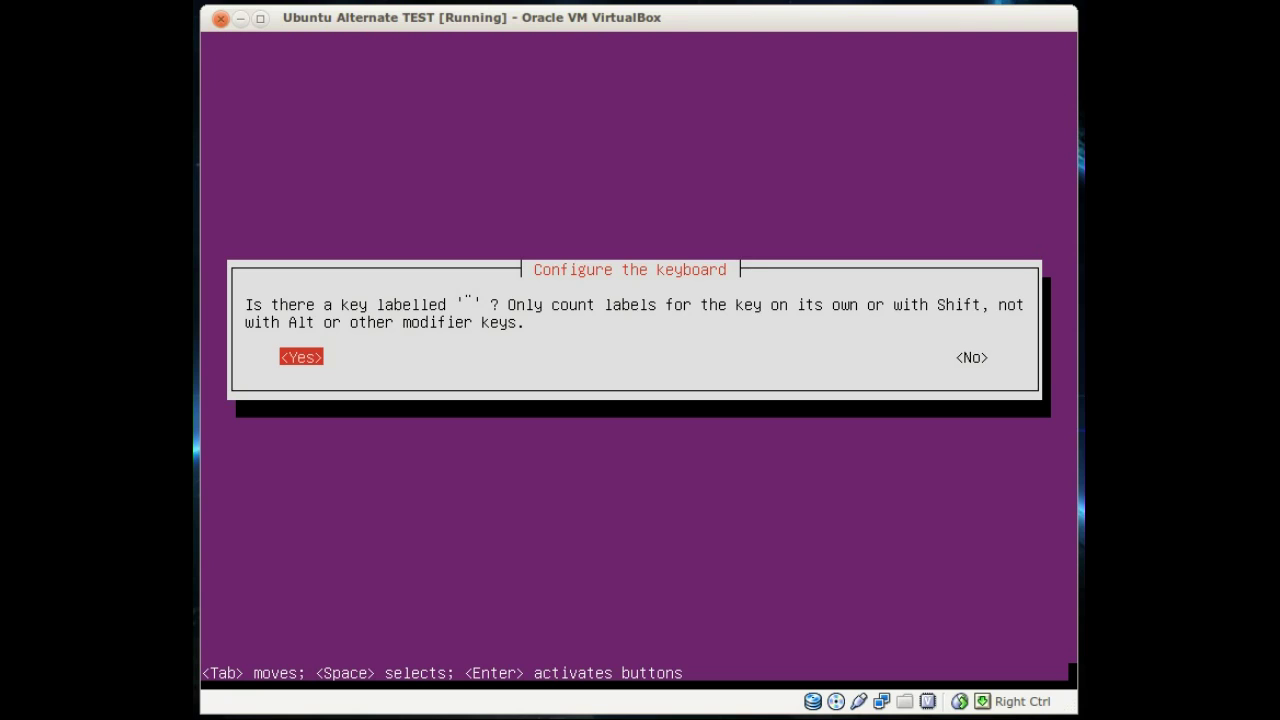
{"action": "key", "text": "Return"}
{"action": "key", "text": "Return"}
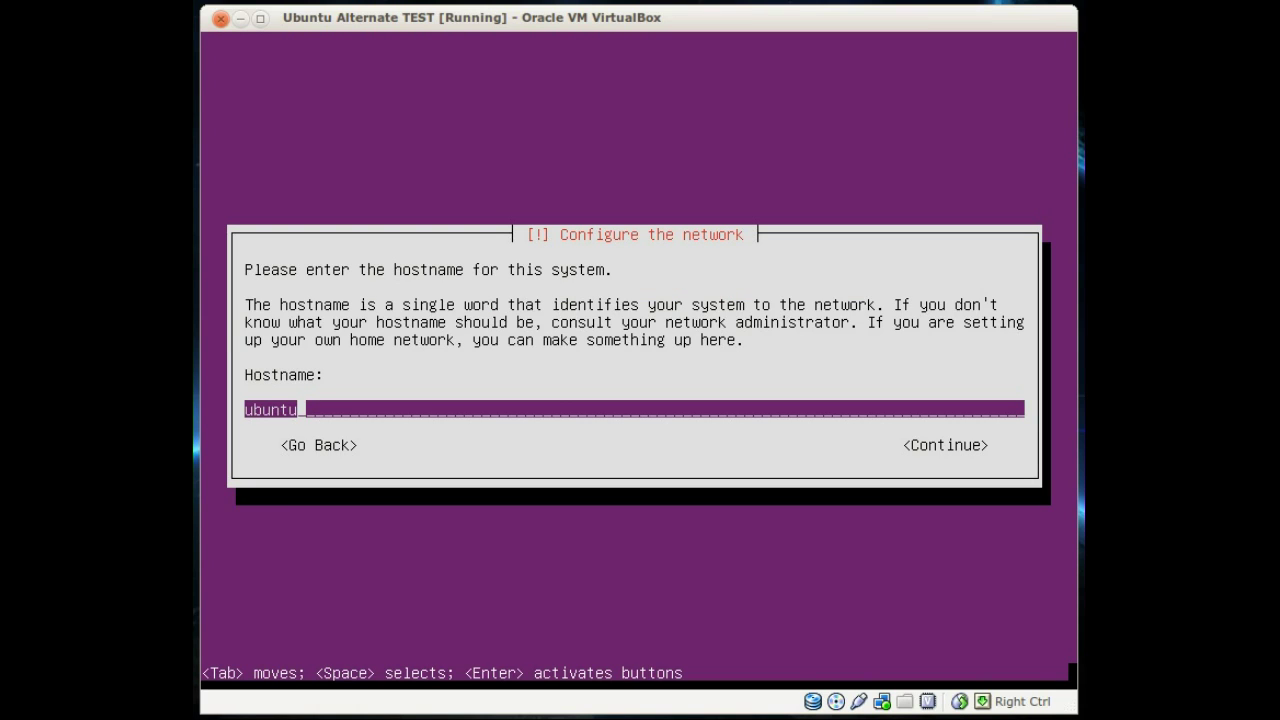
Step: Keep the hostname 'ubuntu' and enter the new user's full name
{"action": "key", "text": "Tab"}
{"action": "key", "text": "Return"}
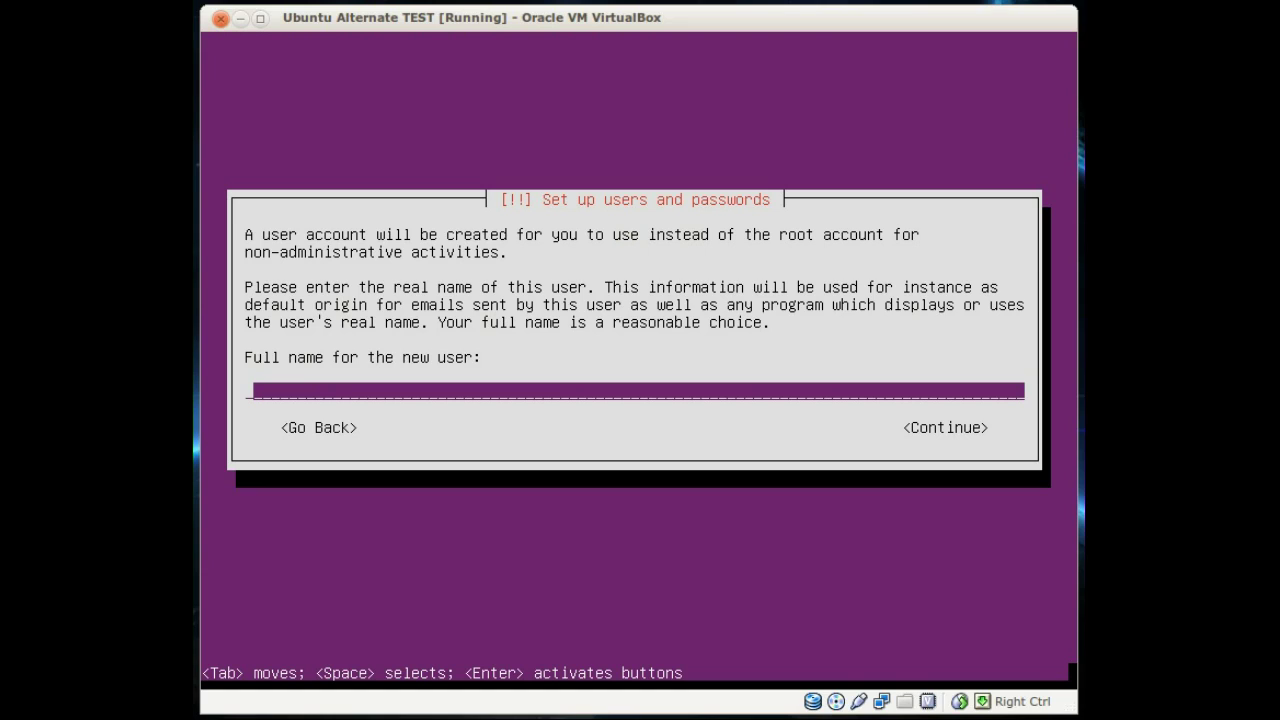
{"action": "type", "text": "randy"}
{"action": "key", "text": "Tab"}
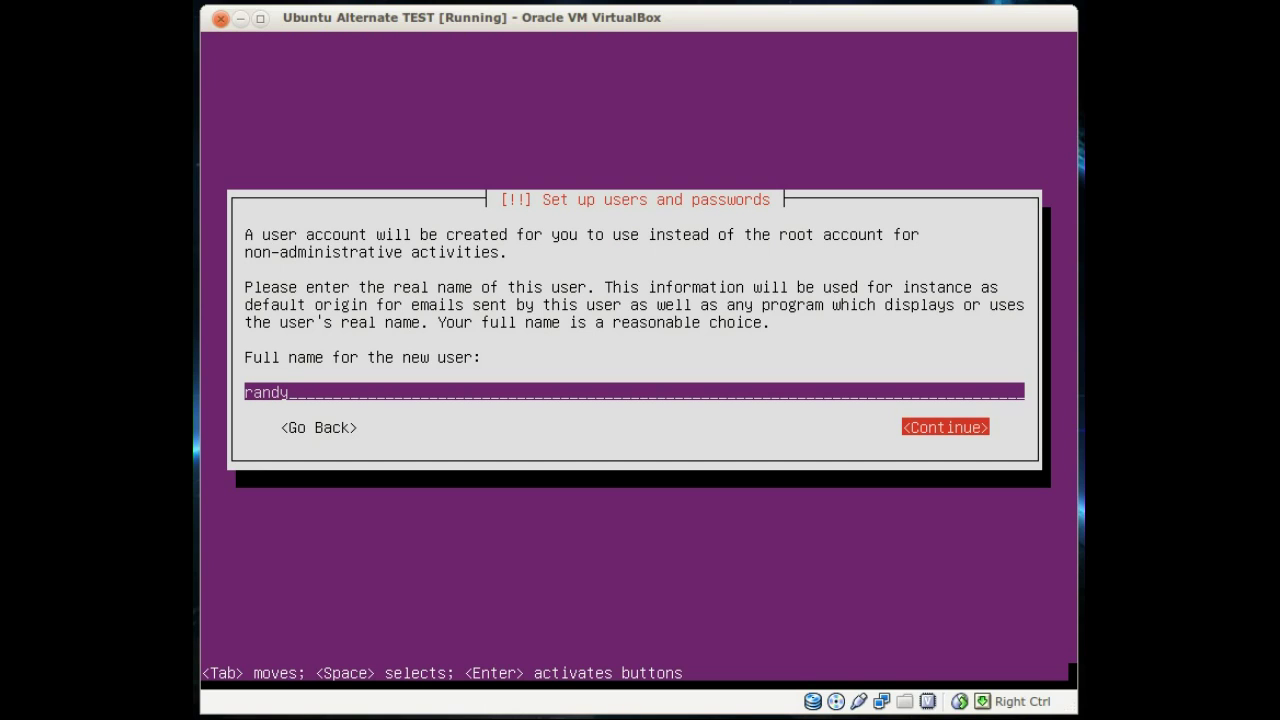
{"action": "key", "text": "Return"}
Step: Accept the suggested username, then enter and confirm the account password
{"action": "key", "text": "Tab"}
{"action": "key", "text": "Return"}
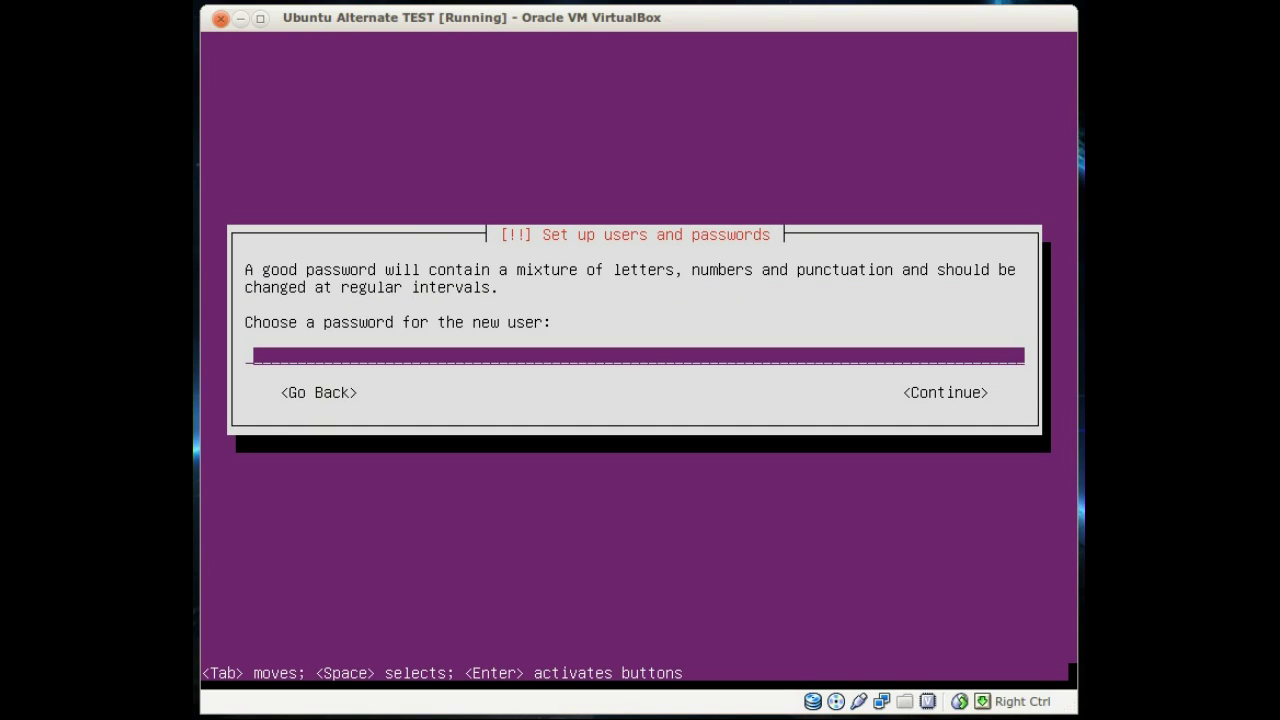
{"action": "key", "text": "Tab"}
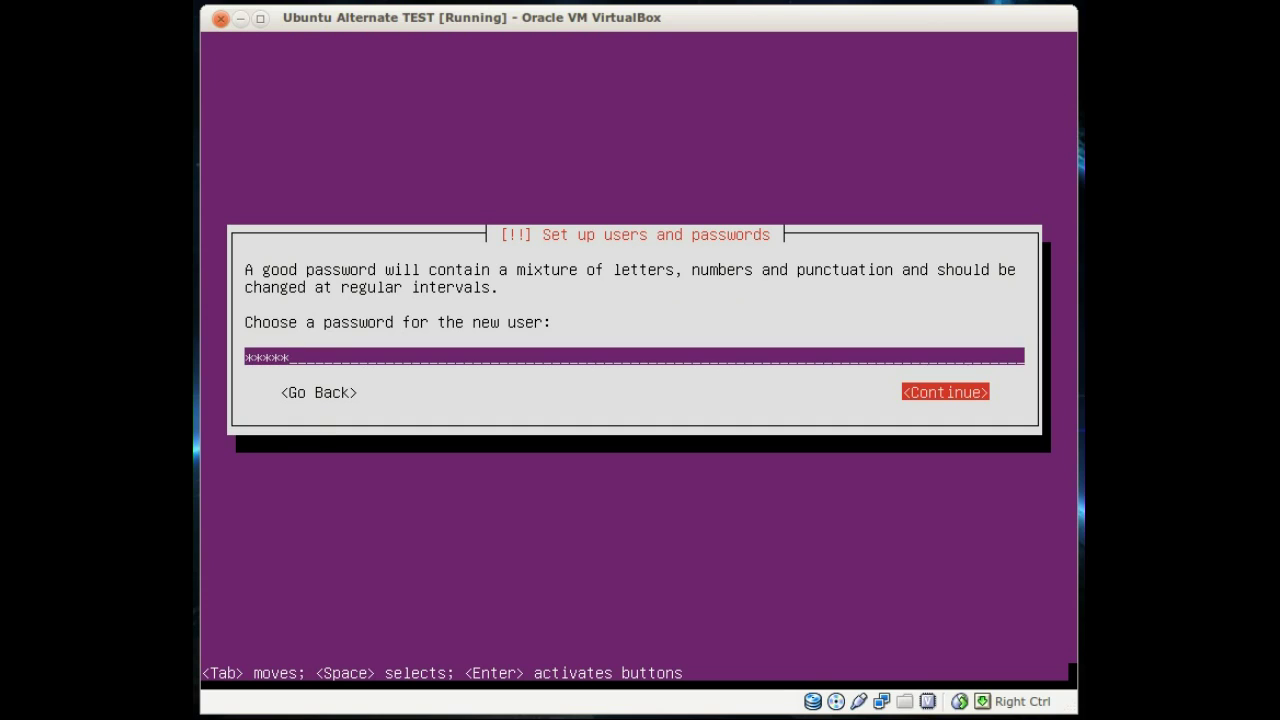
{"action": "key", "text": "Return"}
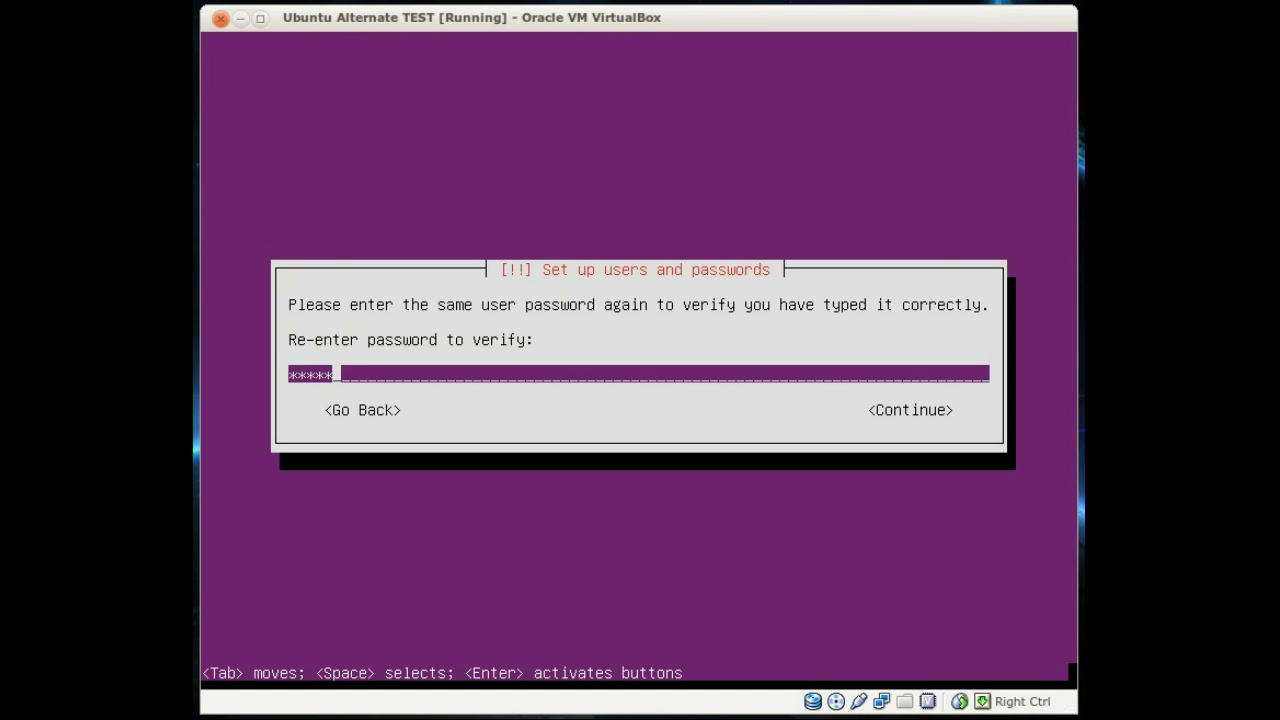
{"action": "key", "text": "Tab"}
{"action": "key", "text": "Return"}
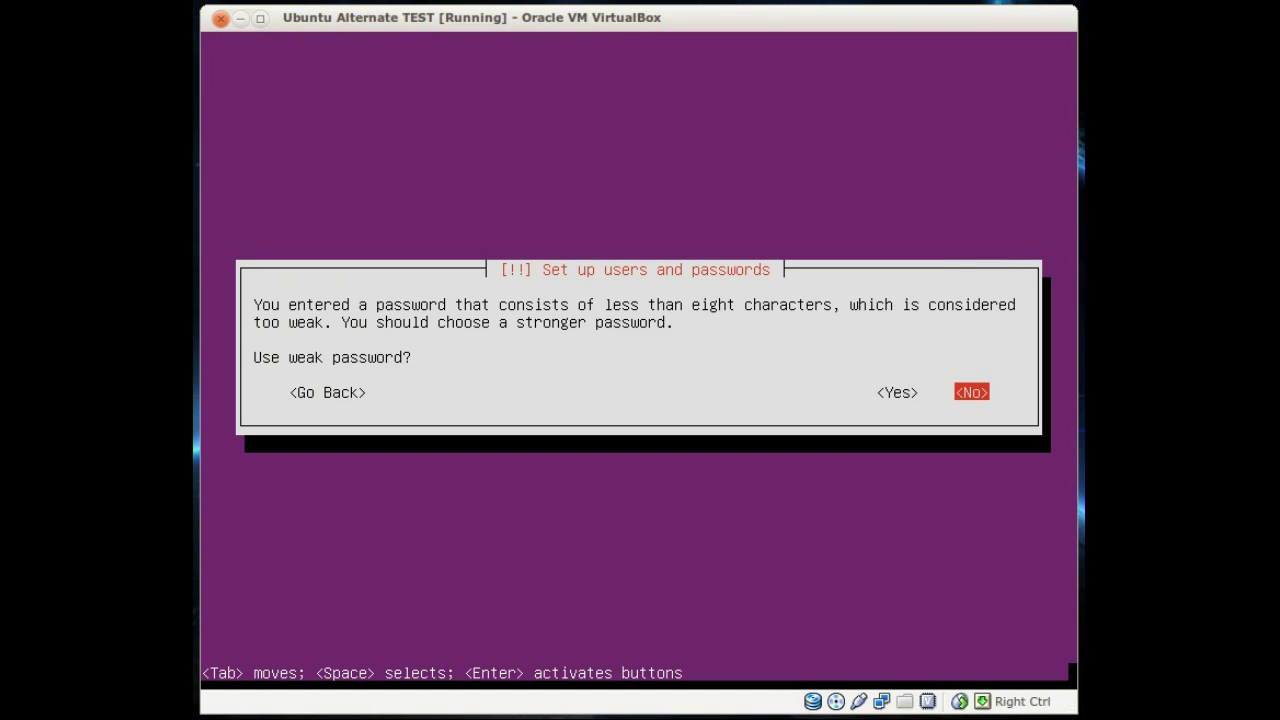
Step: Keep the weak password and leave the home directory unencrypted
{"action": "key", "text": "Left"}
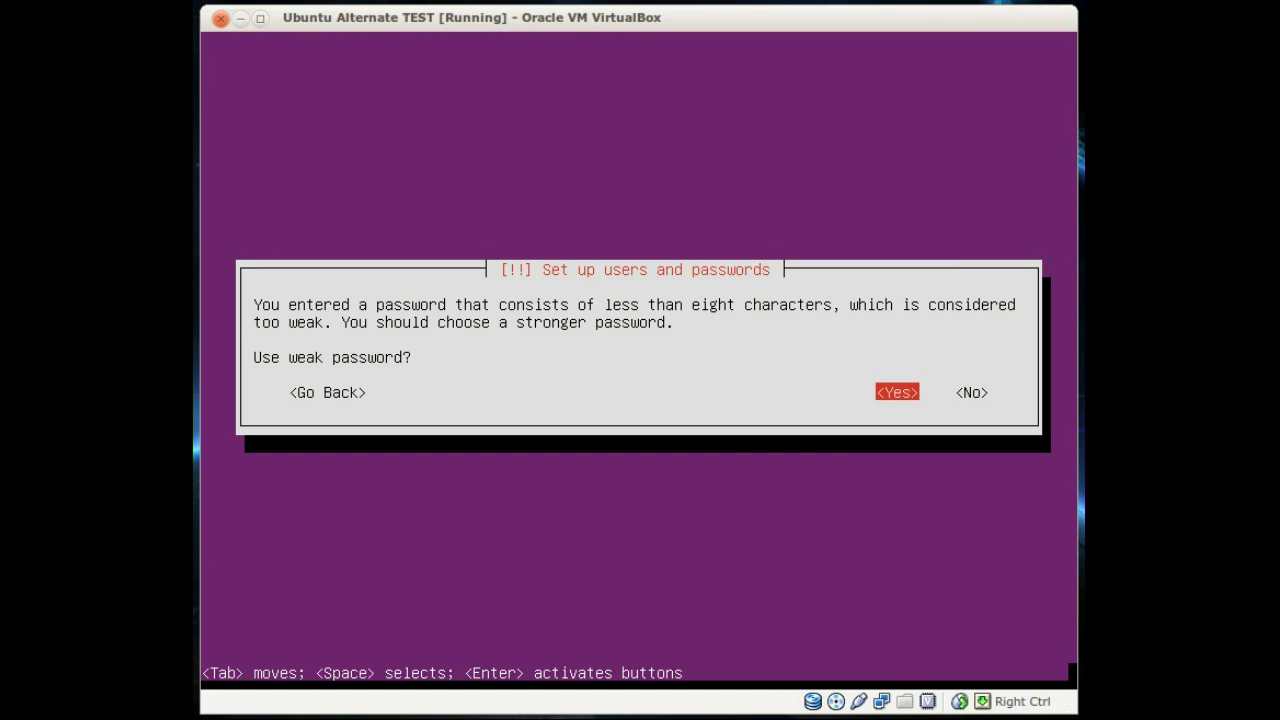
{"action": "key", "text": "Return"}
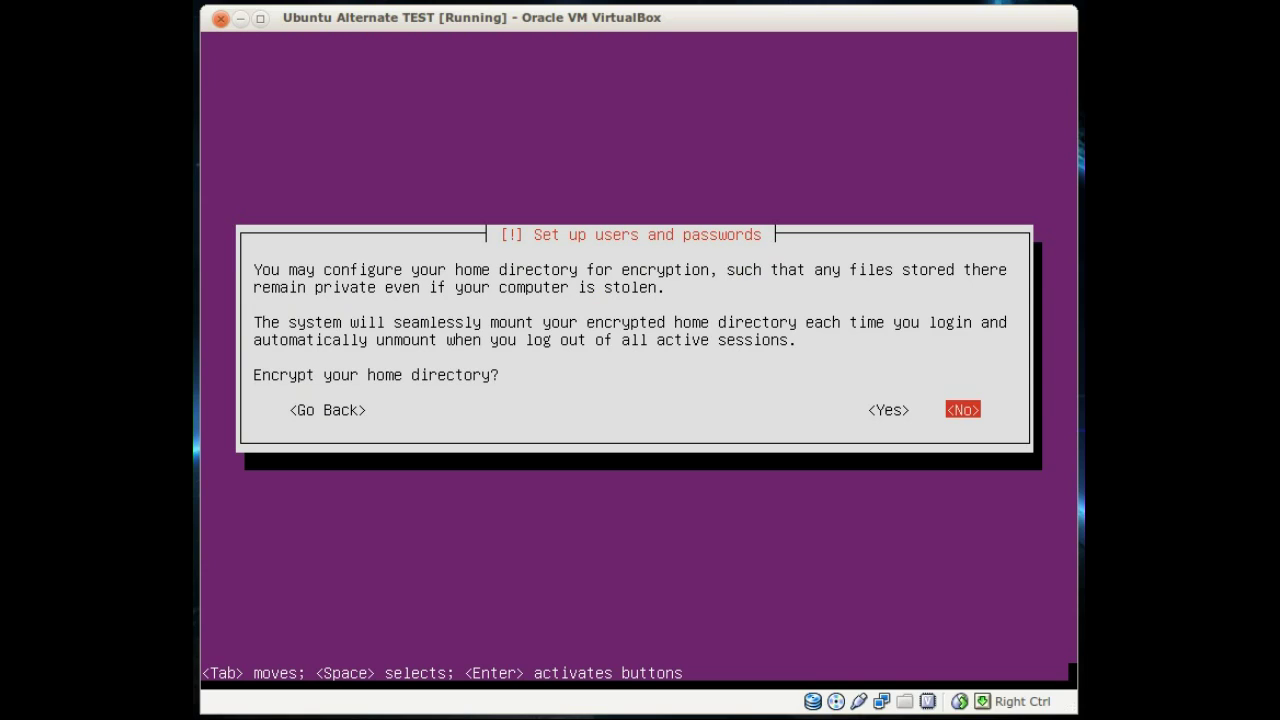
{"action": "key", "text": "Return"}
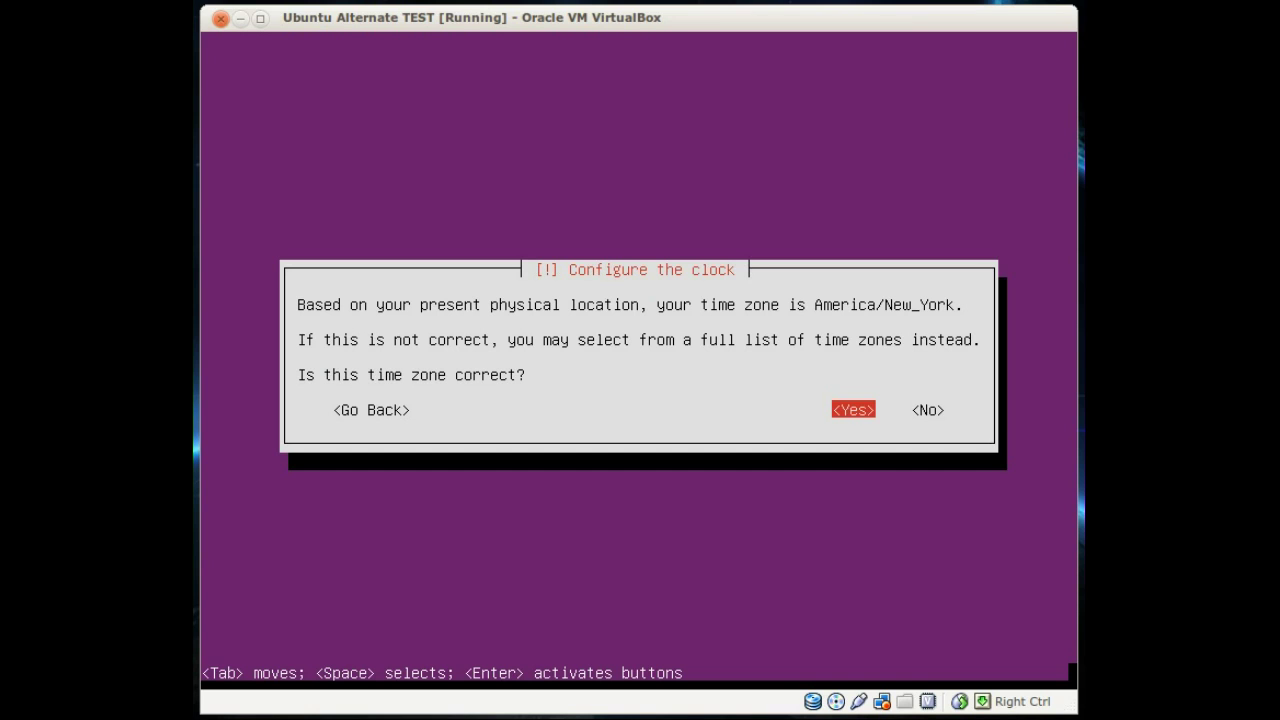
Step: Accept the America/New_York time zone and choose the Manual partitioning method
{"action": "key", "text": "Return"}
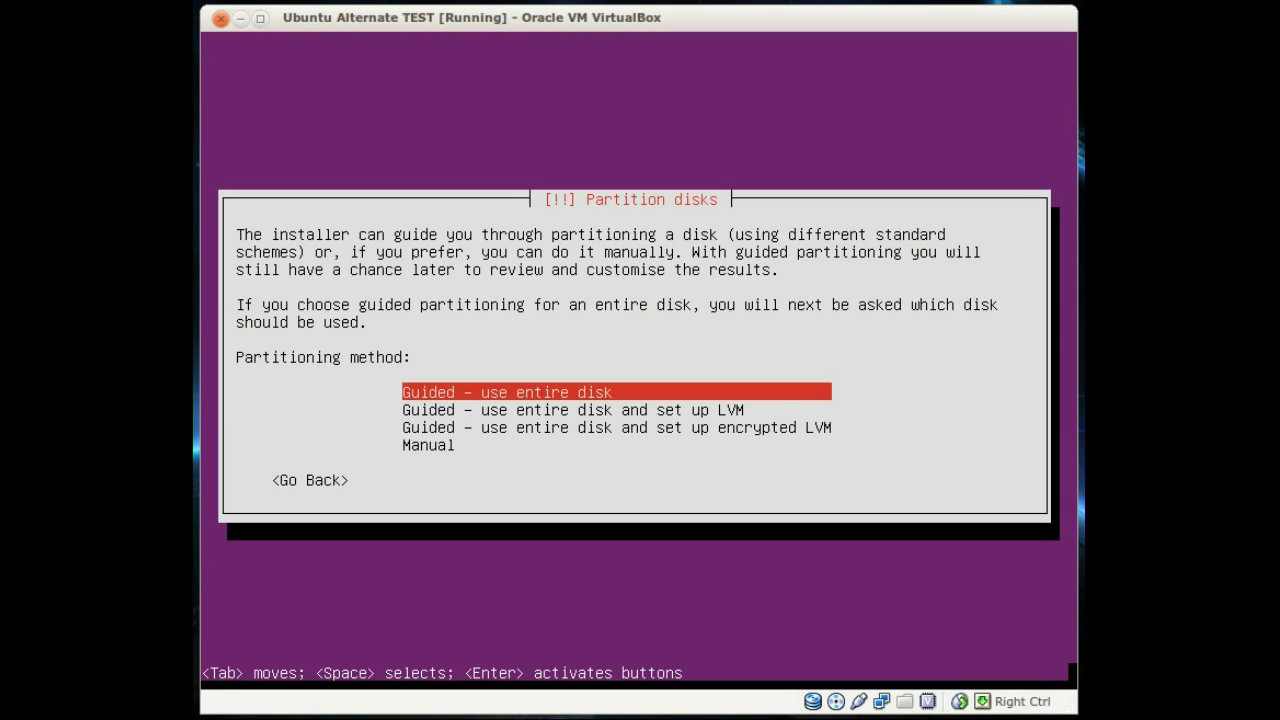
{"action": "key", "text": "Down"}
{"action": "key", "text": "Down"}
{"action": "key", "text": "Down"}
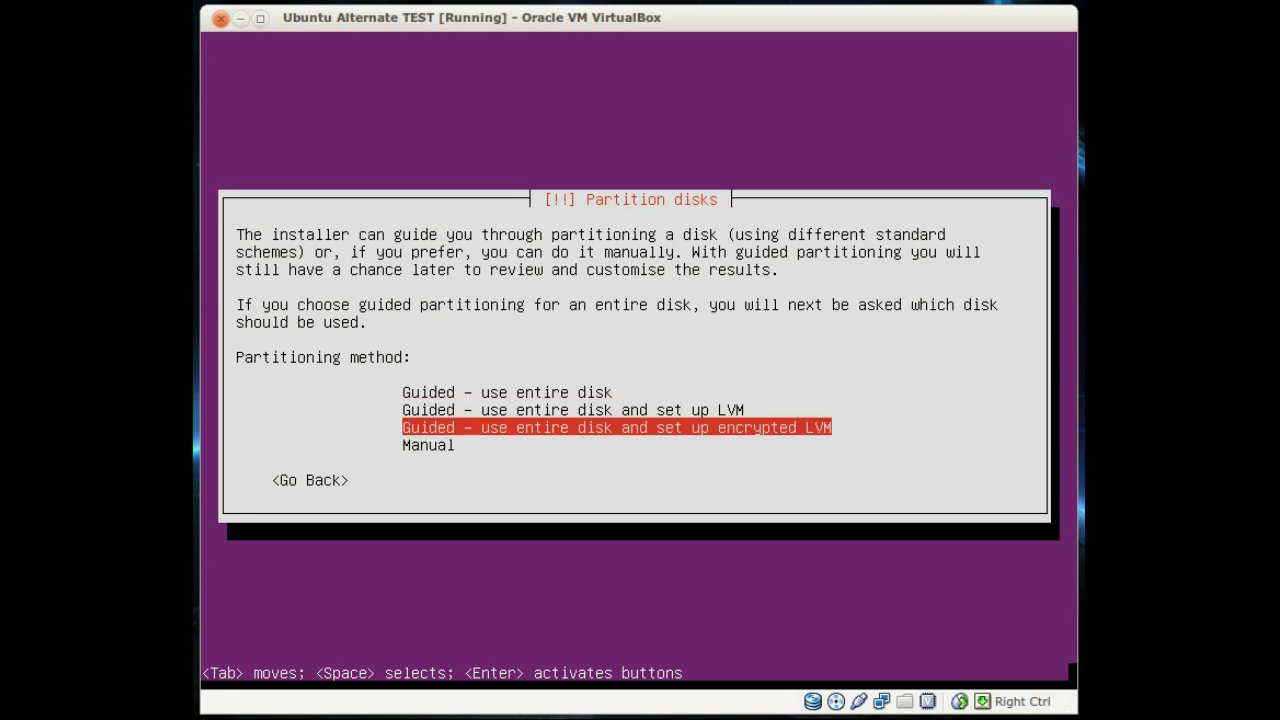
{"action": "key", "text": "Return"}
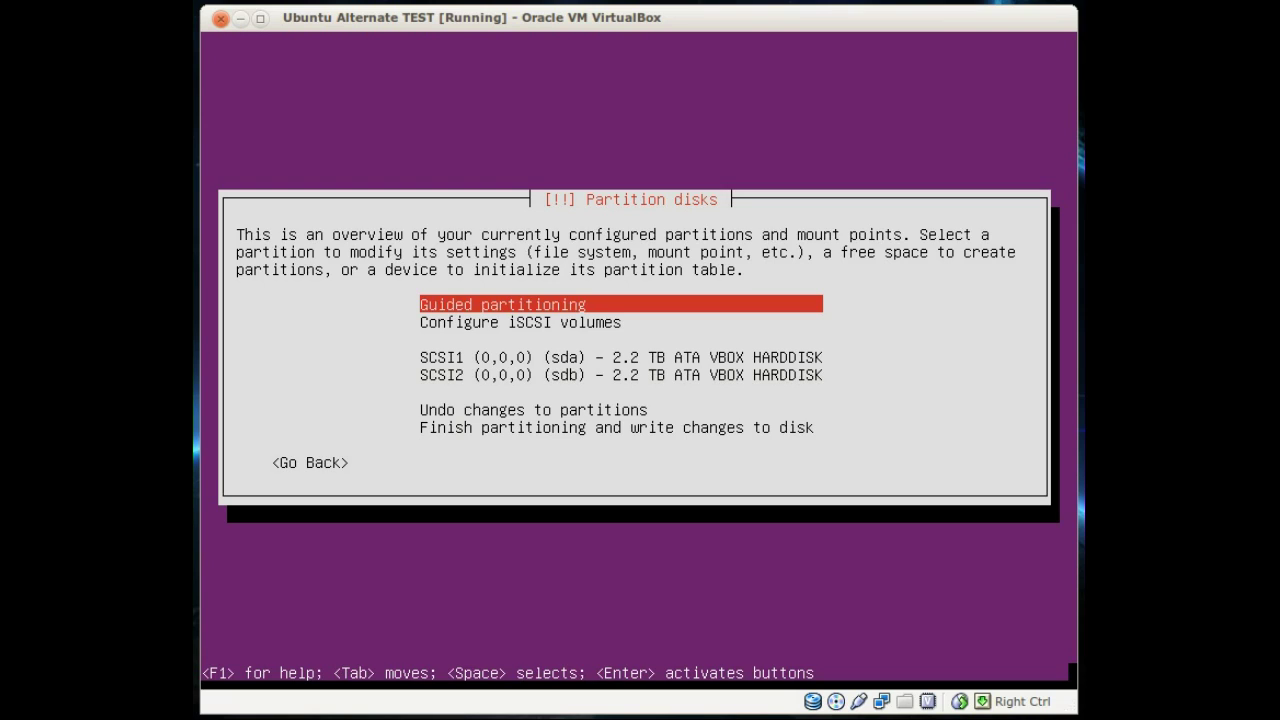
Step: Create a new empty partition table on disk sda
{"action": "key", "text": "Down"}
{"action": "key", "text": "Down"}
{"action": "key", "text": "Down"}
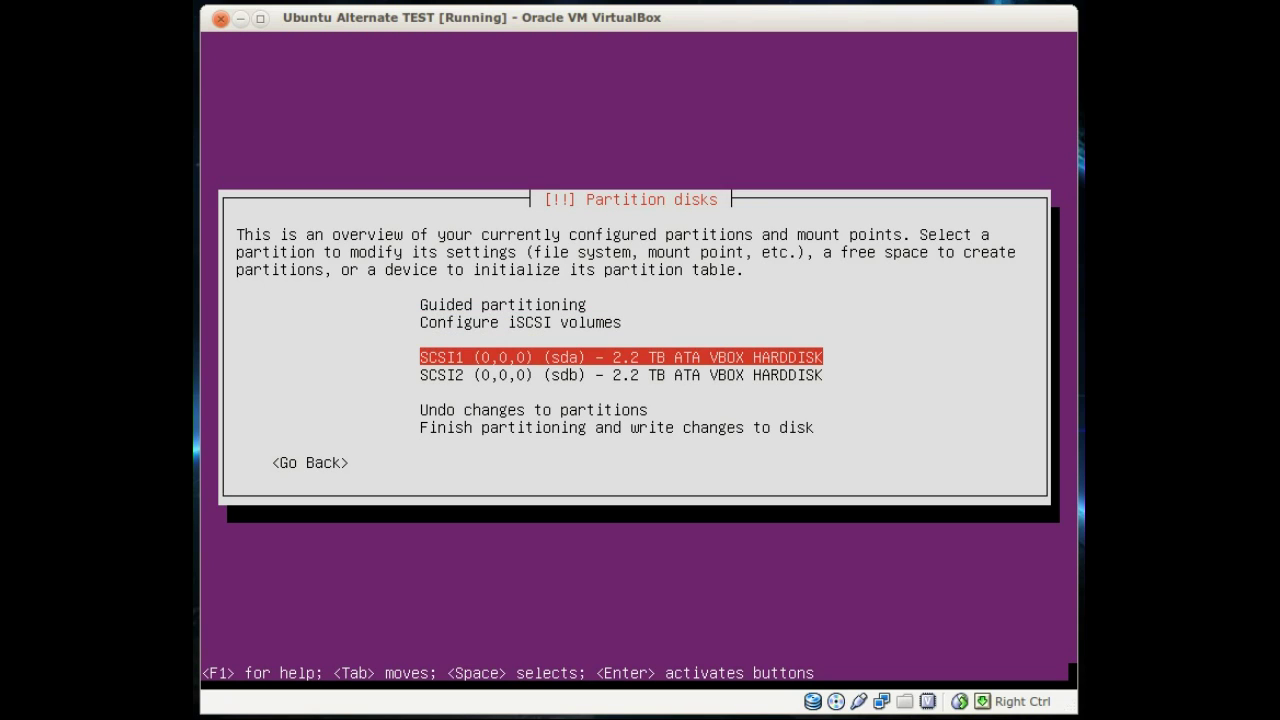
{"action": "key", "text": "Return"}
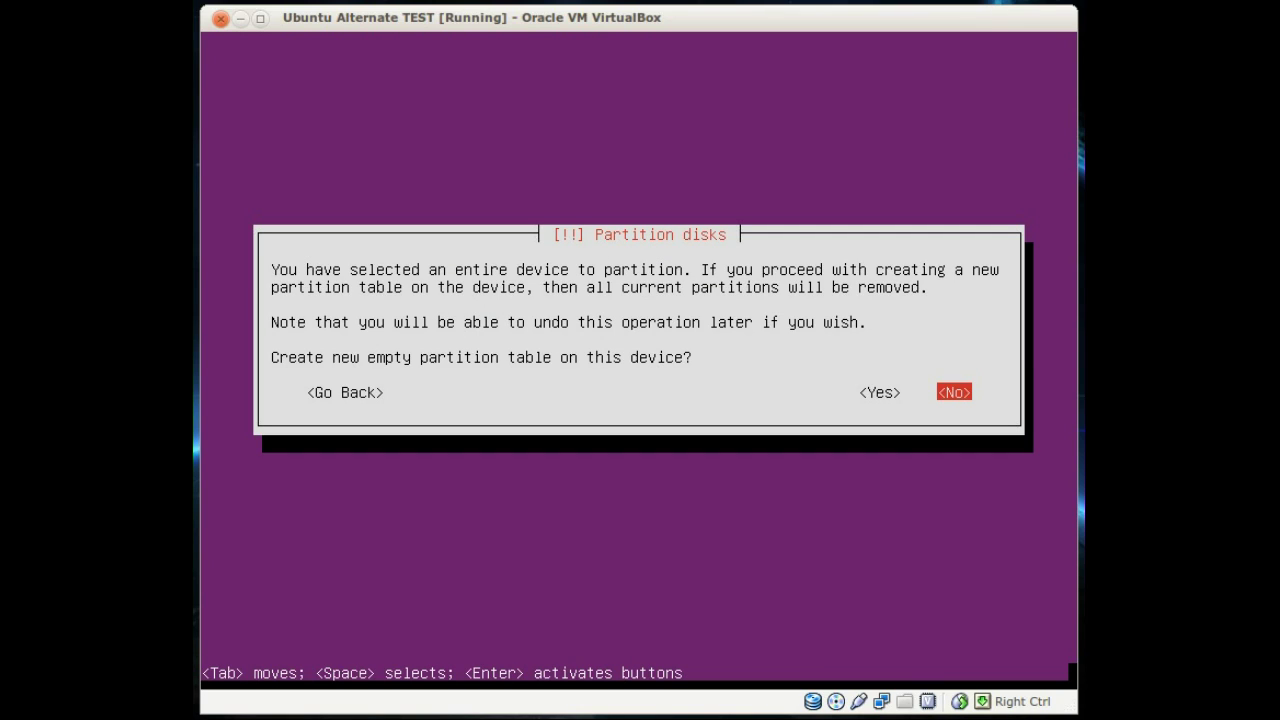
{"action": "key", "text": "Left"}
{"action": "key", "text": "Return"}
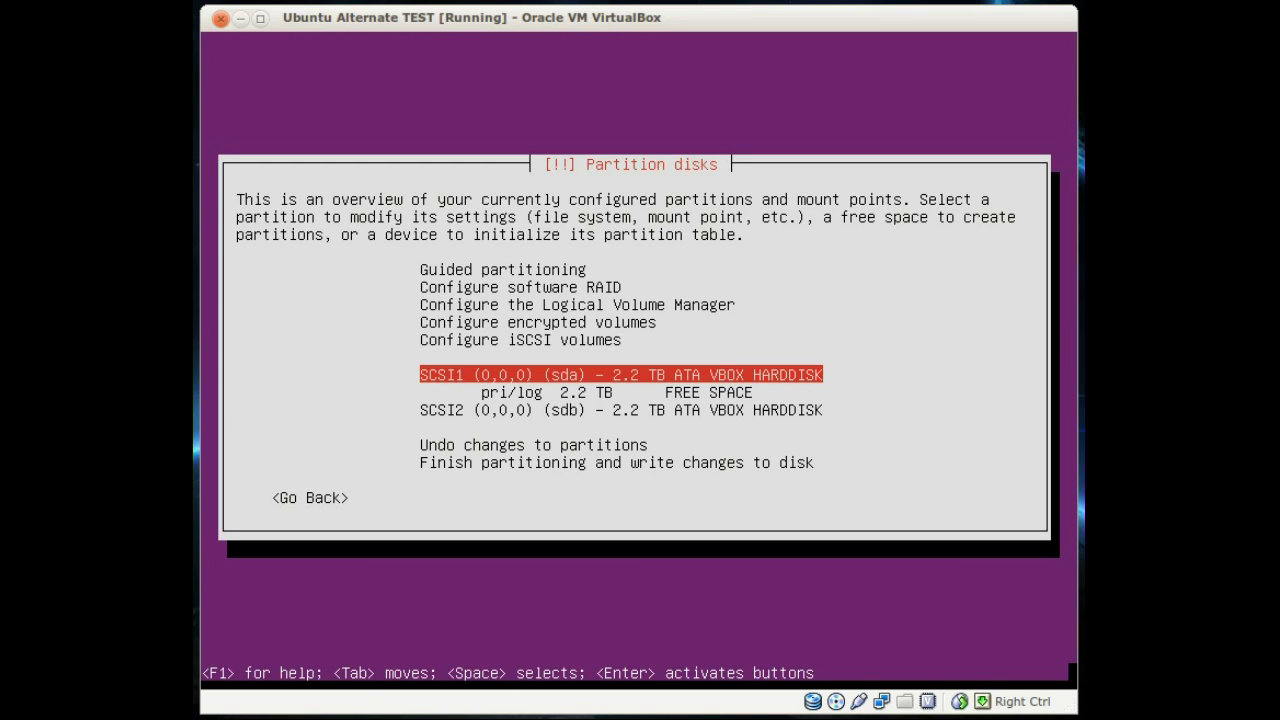
Step: Create a 15 GB primary partition in sda's free space
{"action": "key", "text": "Down"}
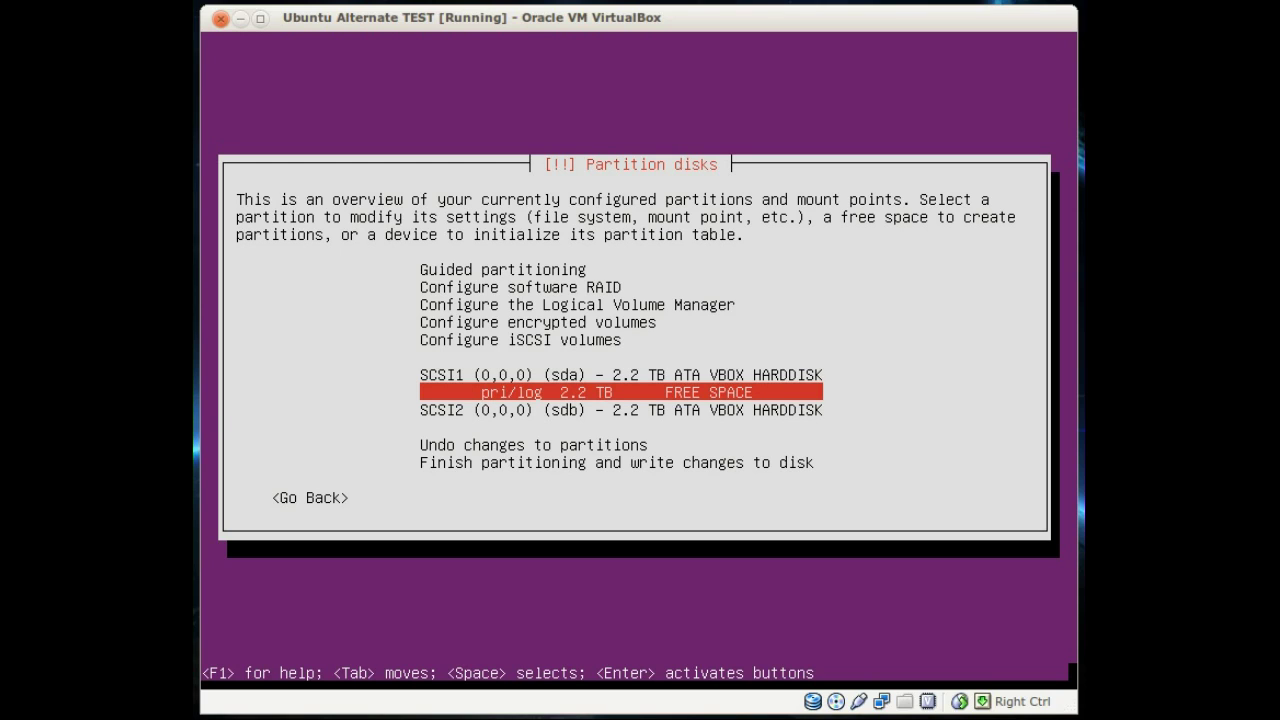
{"action": "key", "text": "Return"}
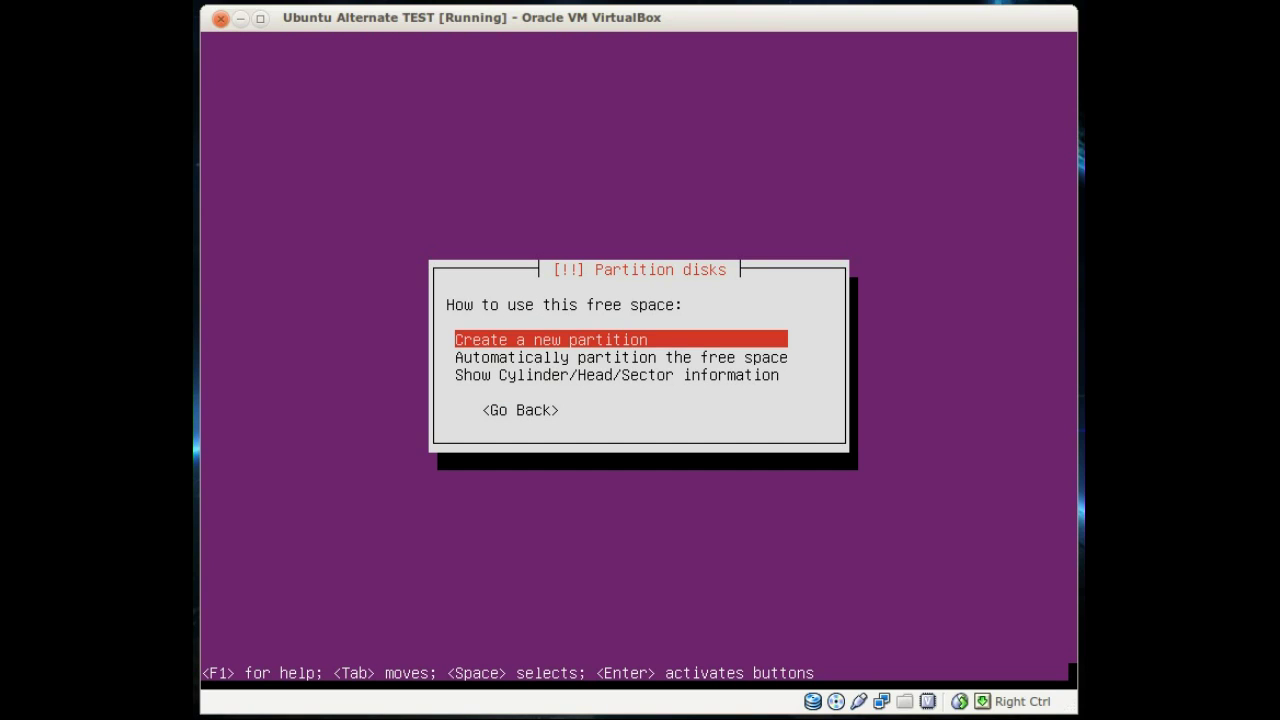
{"action": "key", "text": "Return"}
{"action": "type", "text": "15 G"}
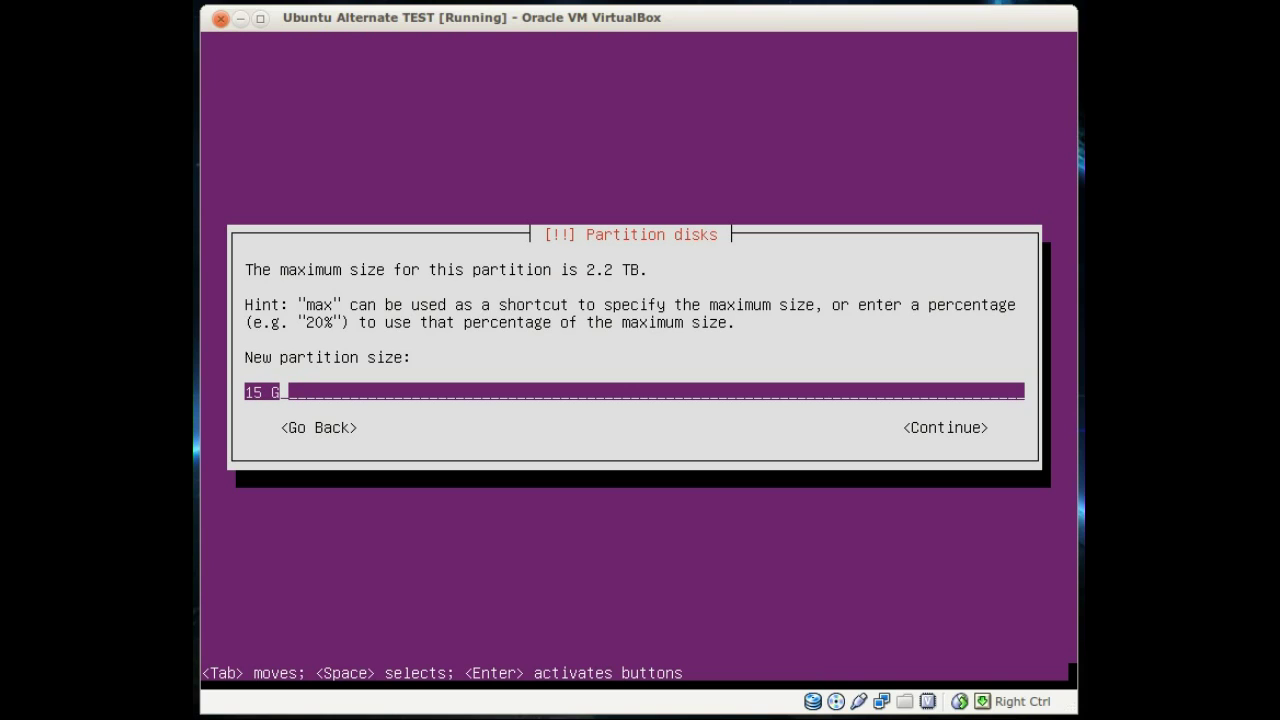
{"action": "type", "text": "B"}
{"action": "key", "text": "Tab"}
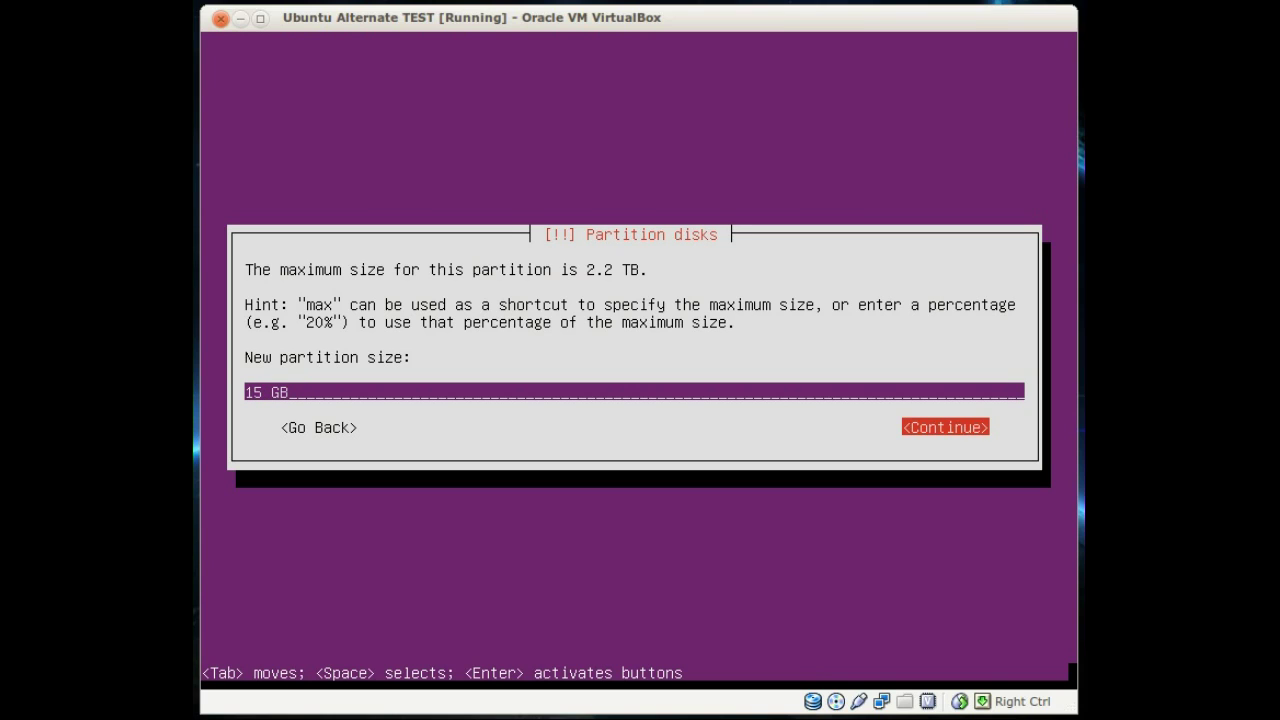
{"action": "key", "text": "Return"}
{"action": "key", "text": "Return"}
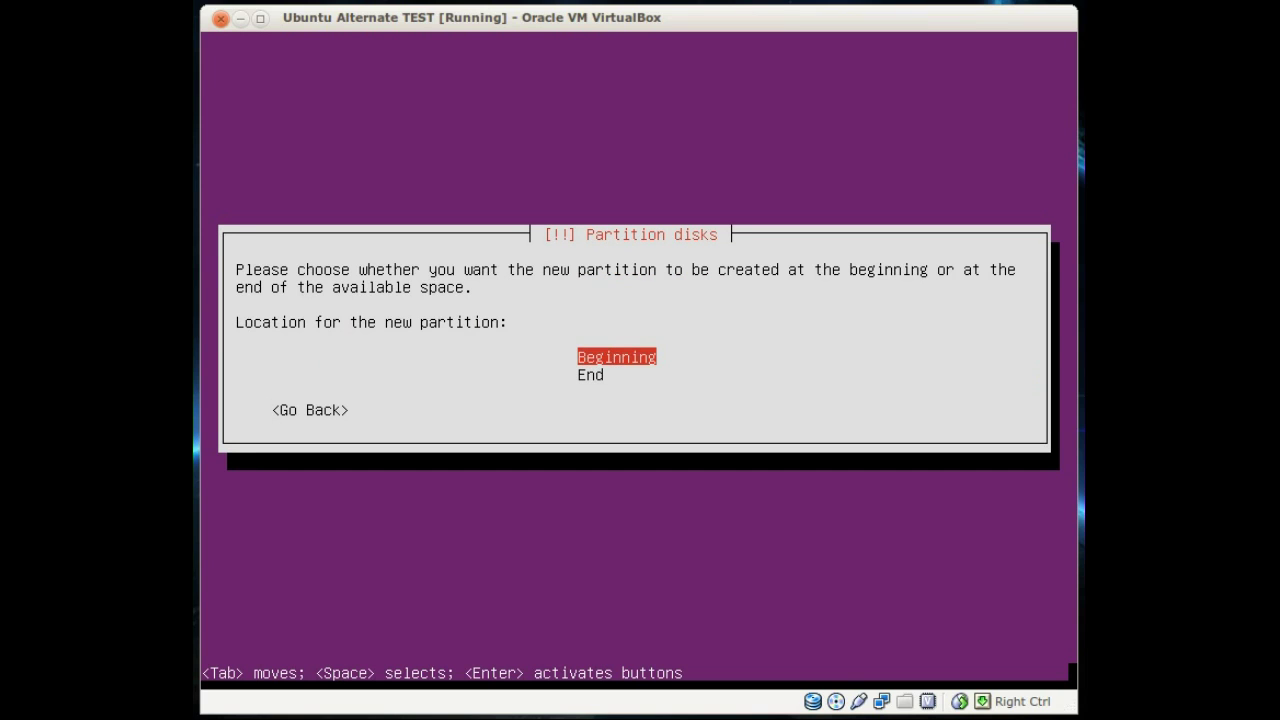
{"action": "key", "text": "Return"}
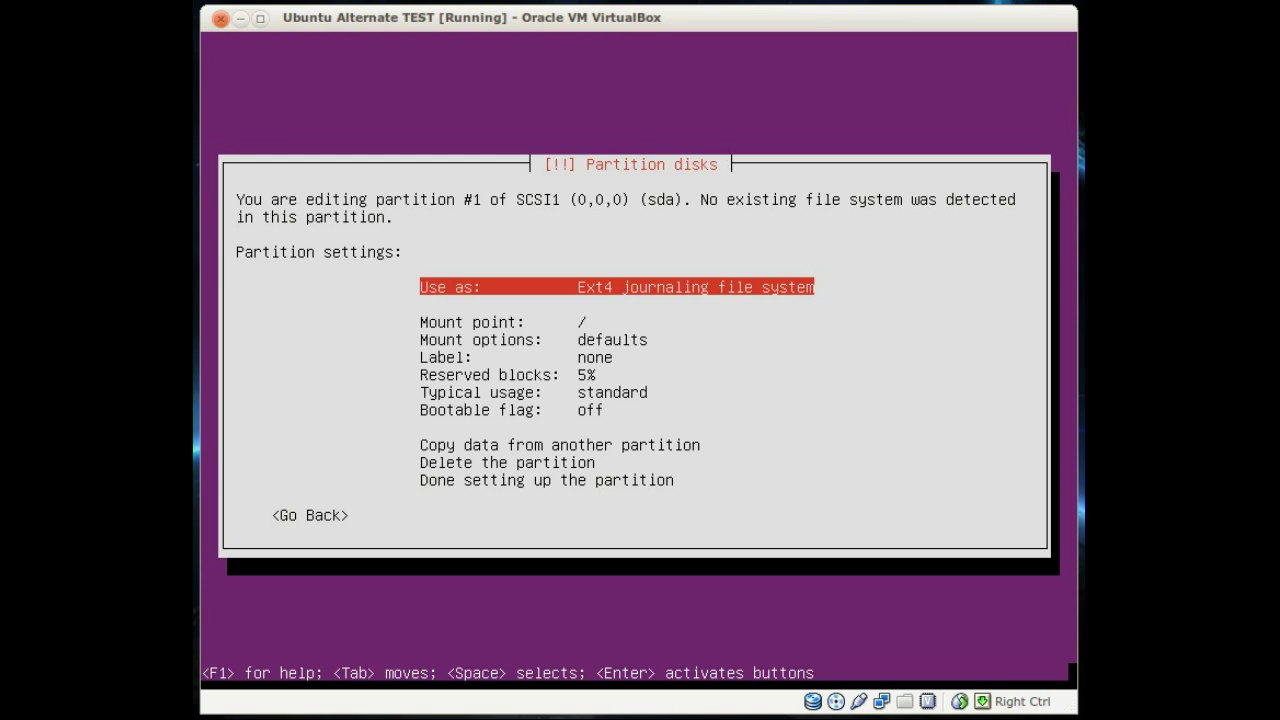
Step: Make the 15 GB sda partition a bootable physical volume for RAID and finish its setup
{"action": "key", "text": "Down"}
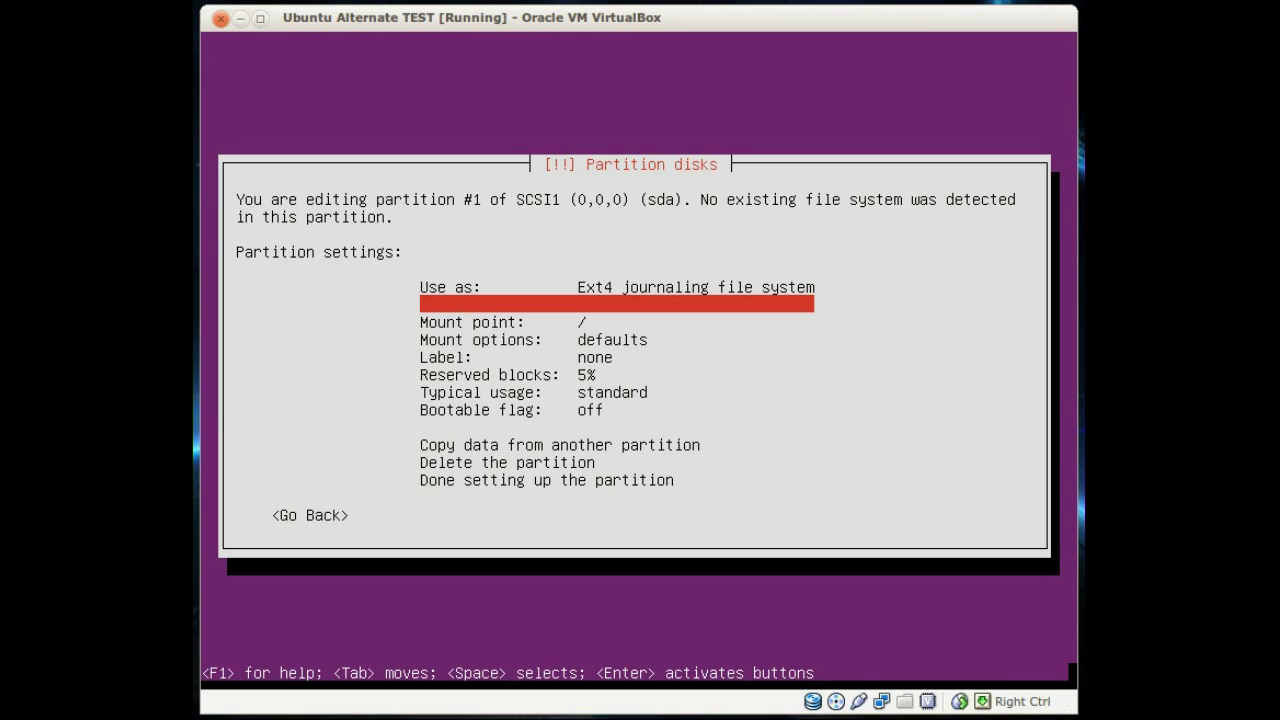
{"action": "key", "text": "Down"}
{"action": "key", "text": "Down"}
{"action": "key", "text": "Down"}
{"action": "key", "text": "Down"}
{"action": "key", "text": "Down"}
{"action": "key", "text": "Down"}
{"action": "key", "text": "Down"}
{"action": "key", "text": "Down"}
{"action": "key", "text": "Down"}
{"action": "key", "text": "Down"}
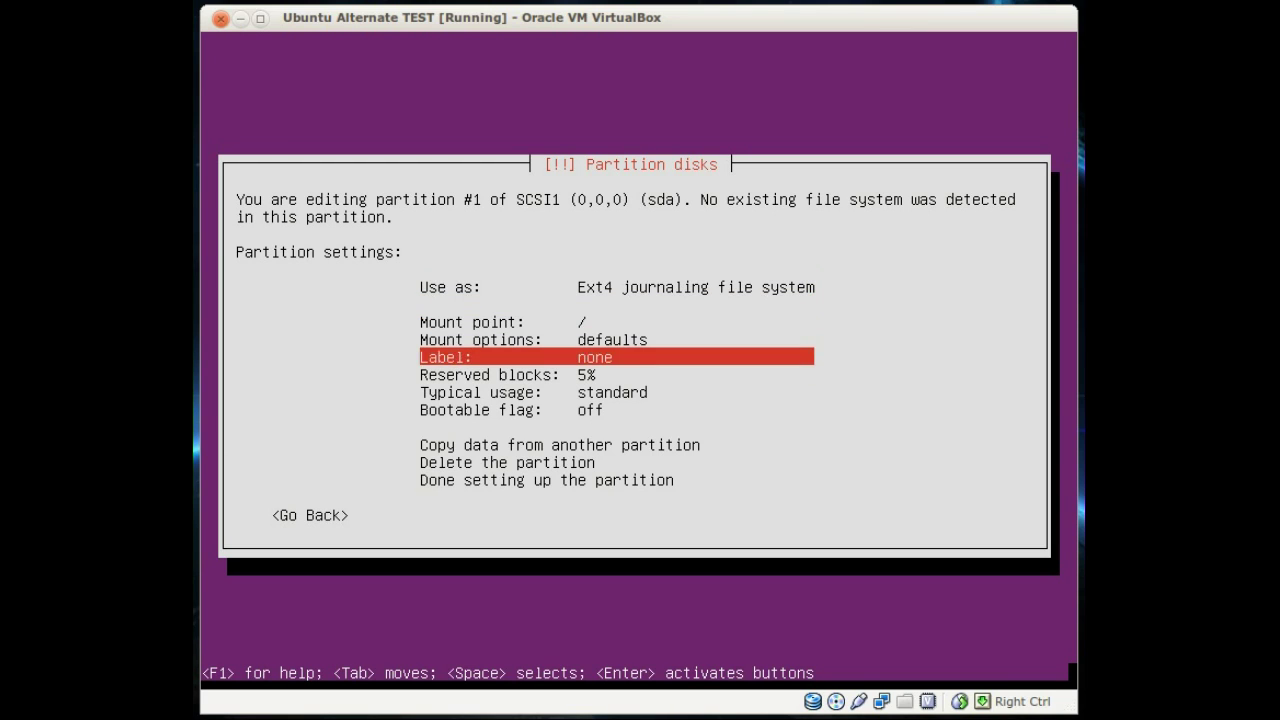
{"action": "key", "text": "Return"}
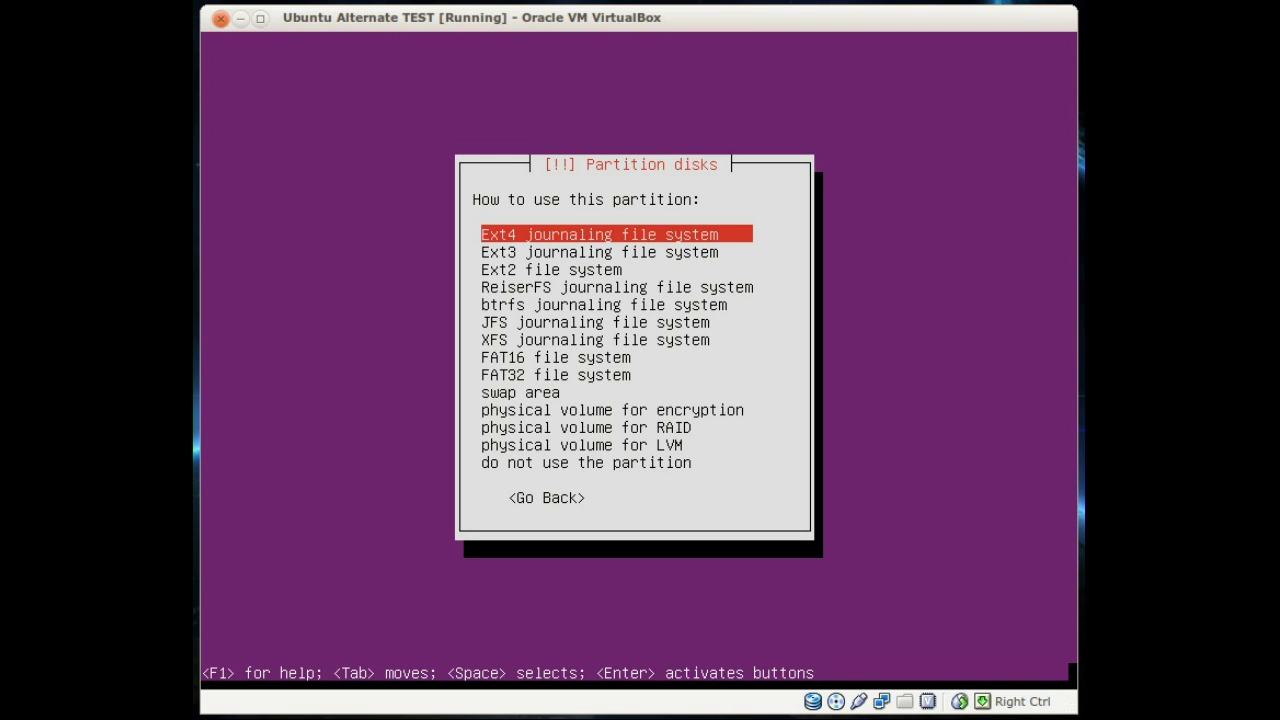
{"action": "key", "text": "Down"}
{"action": "key", "text": "Down"}
{"action": "key", "text": "Down"}
{"action": "key", "text": "Down"}
{"action": "key", "text": "Down"}
{"action": "key", "text": "Down"}
{"action": "key", "text": "Down"}
{"action": "key", "text": "Down"}
{"action": "key", "text": "Down"}
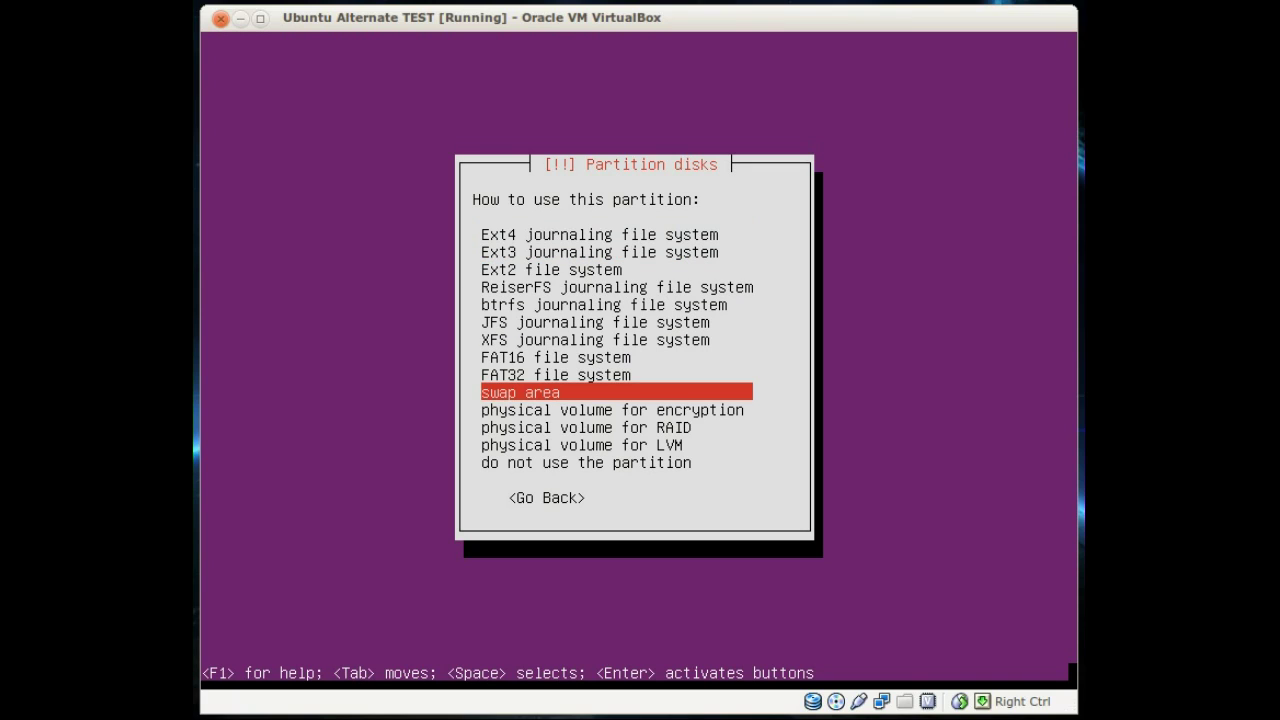
{"action": "key", "text": "Down"}
{"action": "key", "text": "Down"}
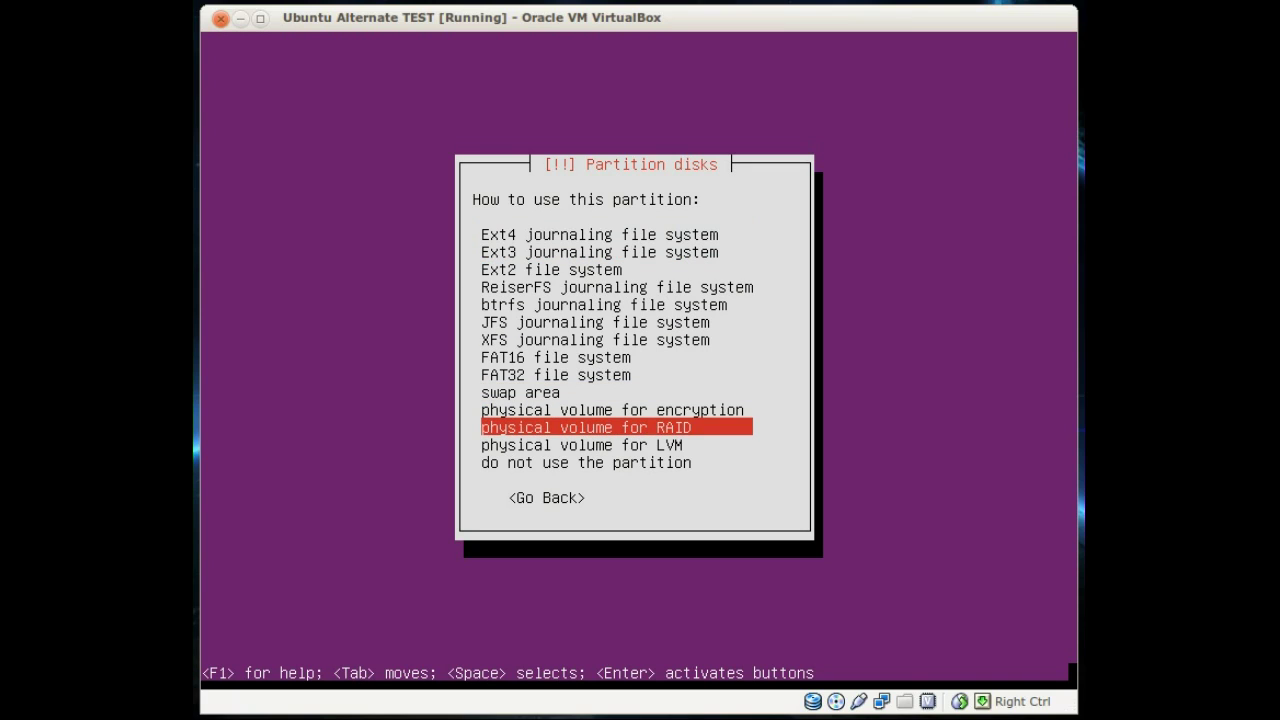
{"action": "key", "text": "Return"}
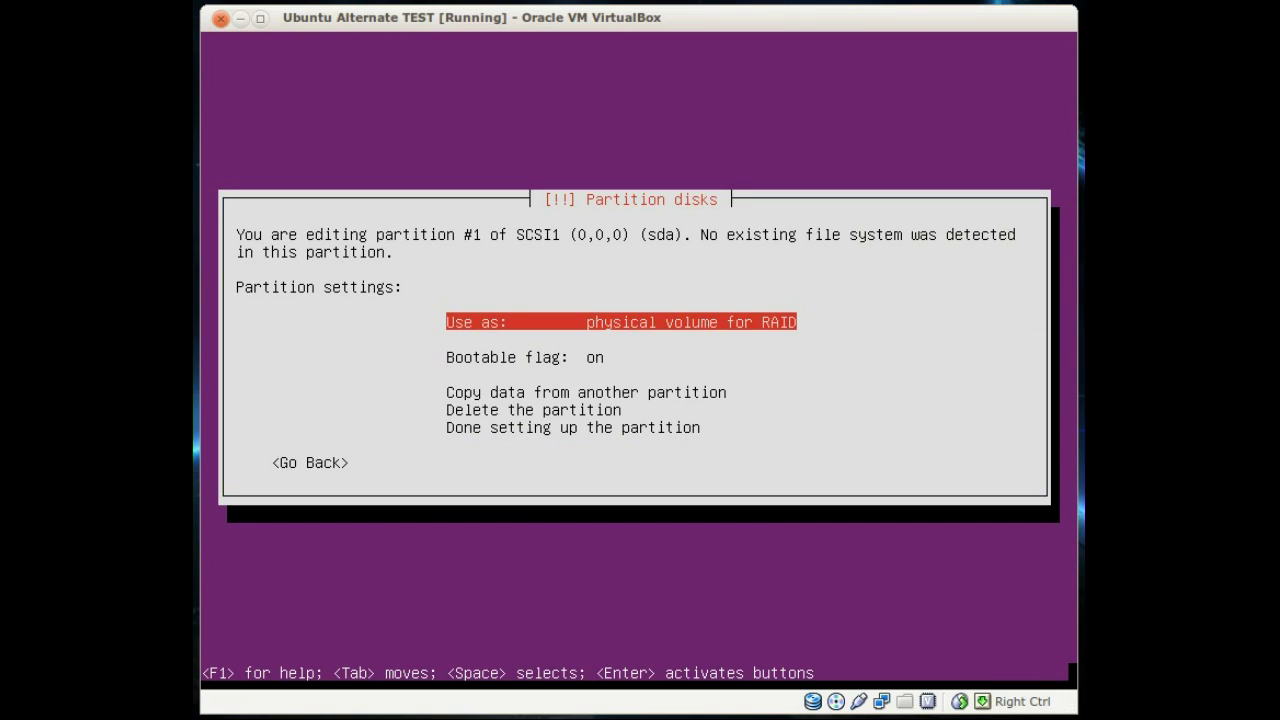
{"action": "key", "text": "Down"}
{"action": "key", "text": "Down"}
{"action": "key", "text": "Down"}
{"action": "key", "text": "Down"}
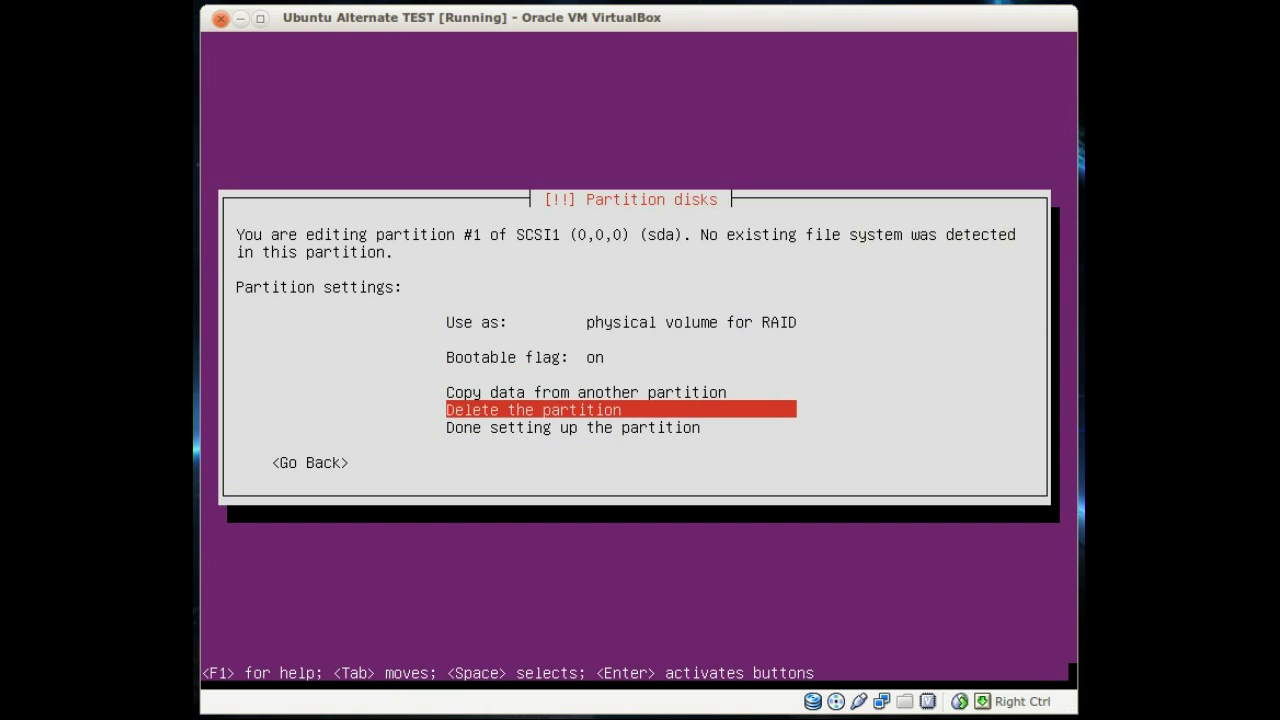
{"action": "key", "text": "Return"}
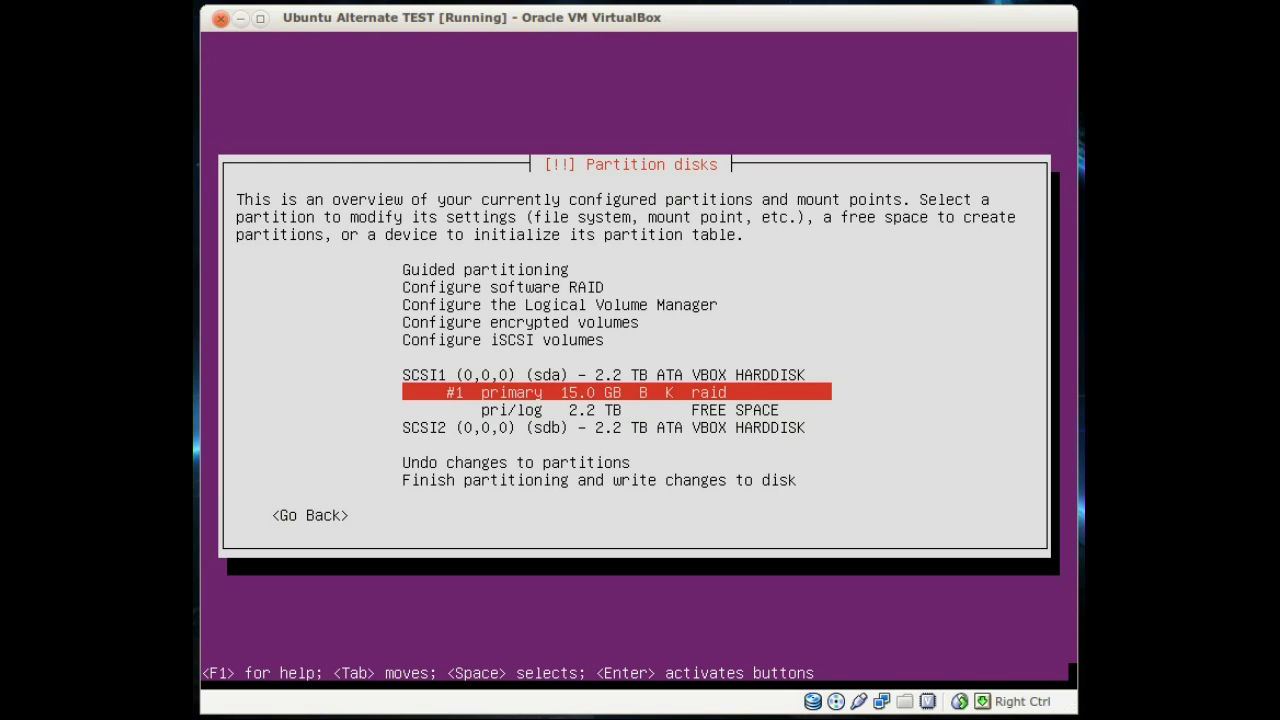
{"action": "key", "text": "Down"}
Step: Create a 2 GB logical partition in sda's free space
{"action": "key", "text": "Return"}
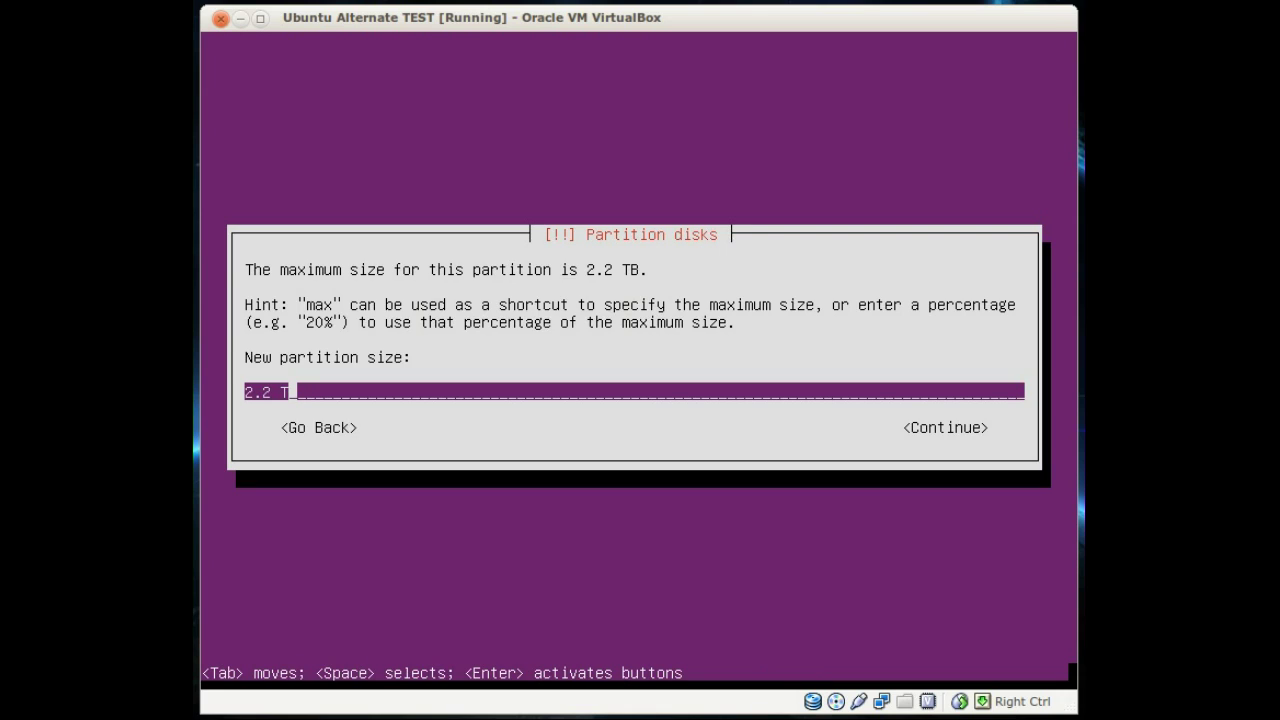
{"action": "key", "text": "BackSpace"}
{"action": "key", "text": "BackSpace"}
{"action": "key", "text": "BackSpace"}
{"action": "key", "text": "BackSpace"}
{"action": "key", "text": "BackSpace"}
{"action": "type", "text": "2 GB"}
{"action": "key", "text": "Tab"}
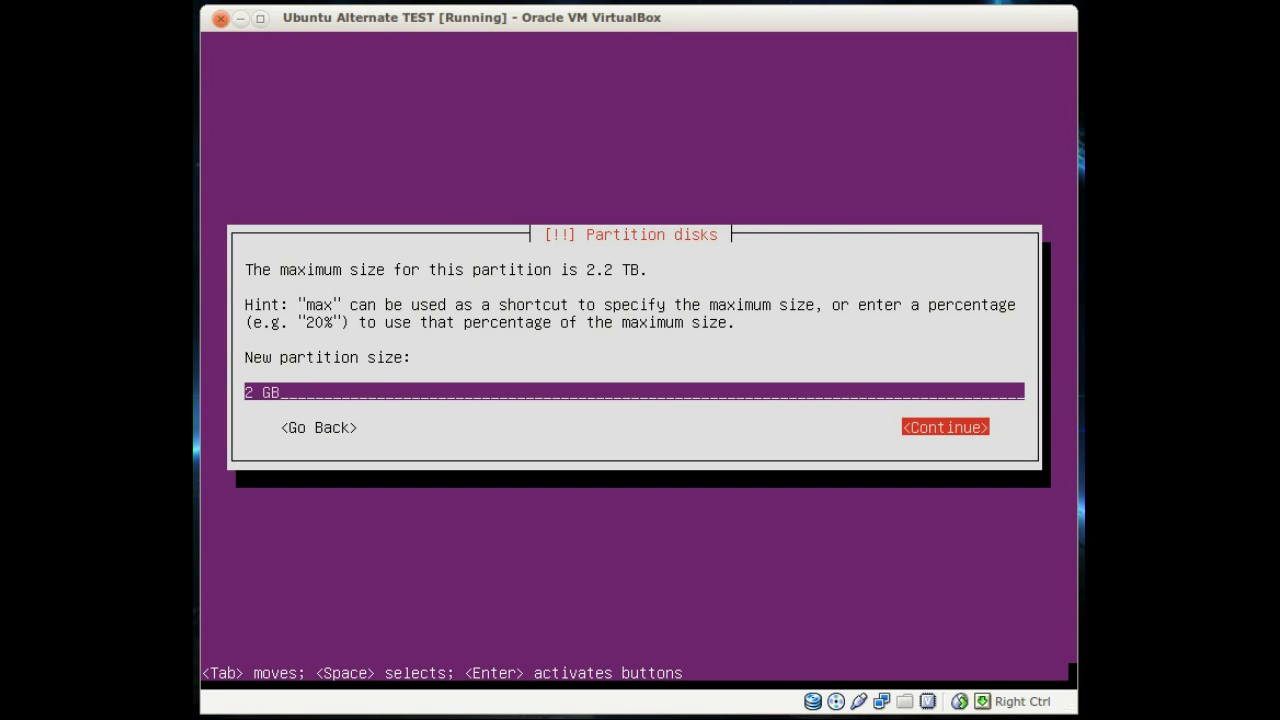
{"action": "key", "text": "Return"}
{"action": "key", "text": "Return"}
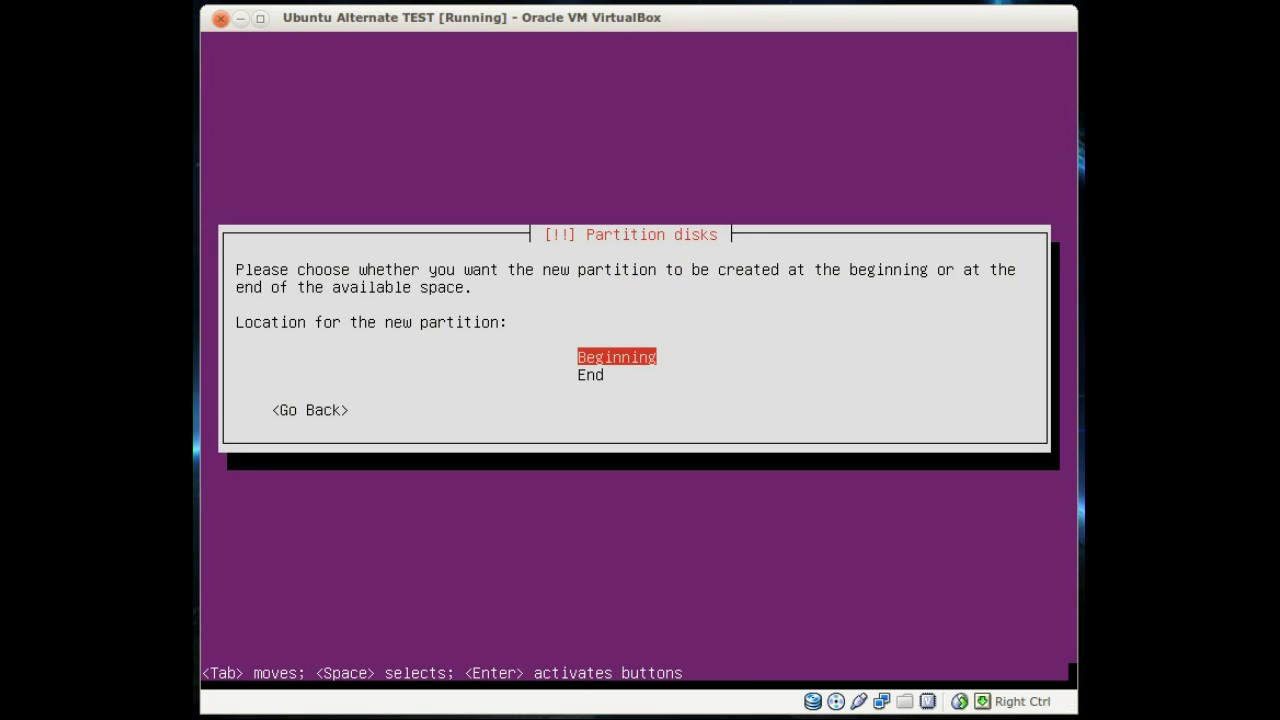
{"action": "key", "text": "Return"}
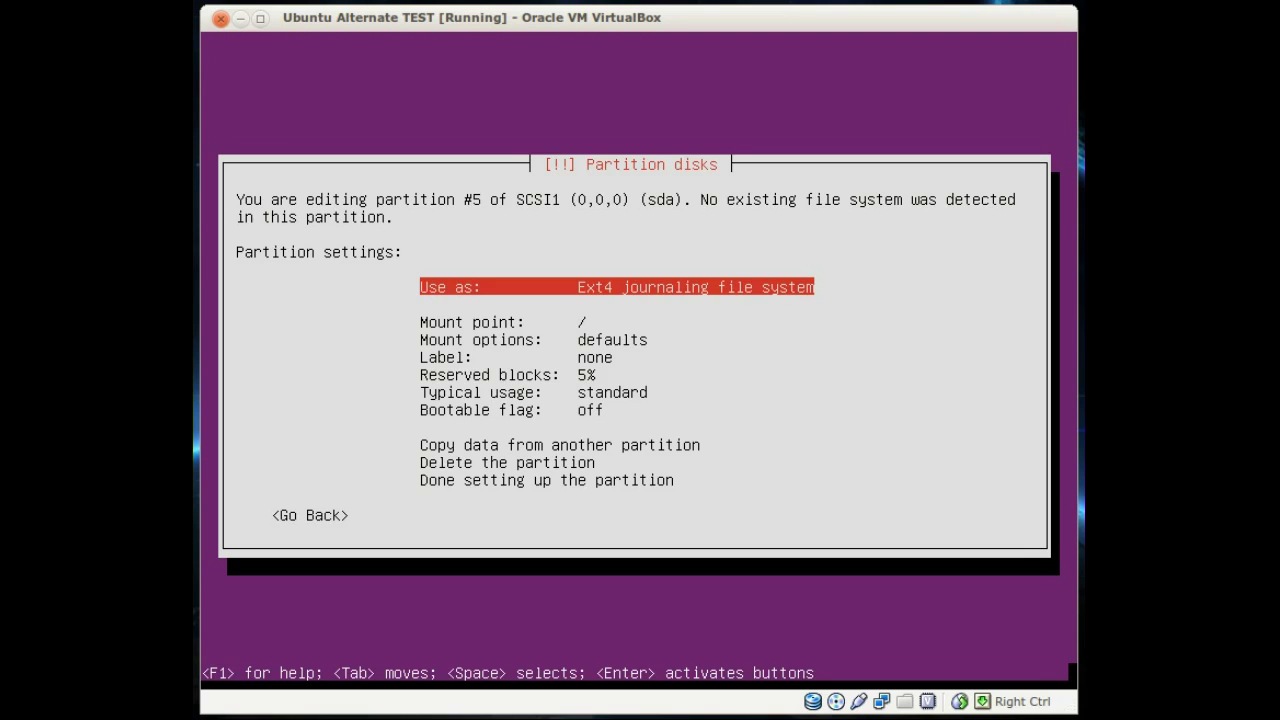
Step: Set the 2 GB partition to be used as a physical volume for RAID and finish it
{"action": "key", "text": "Return"}
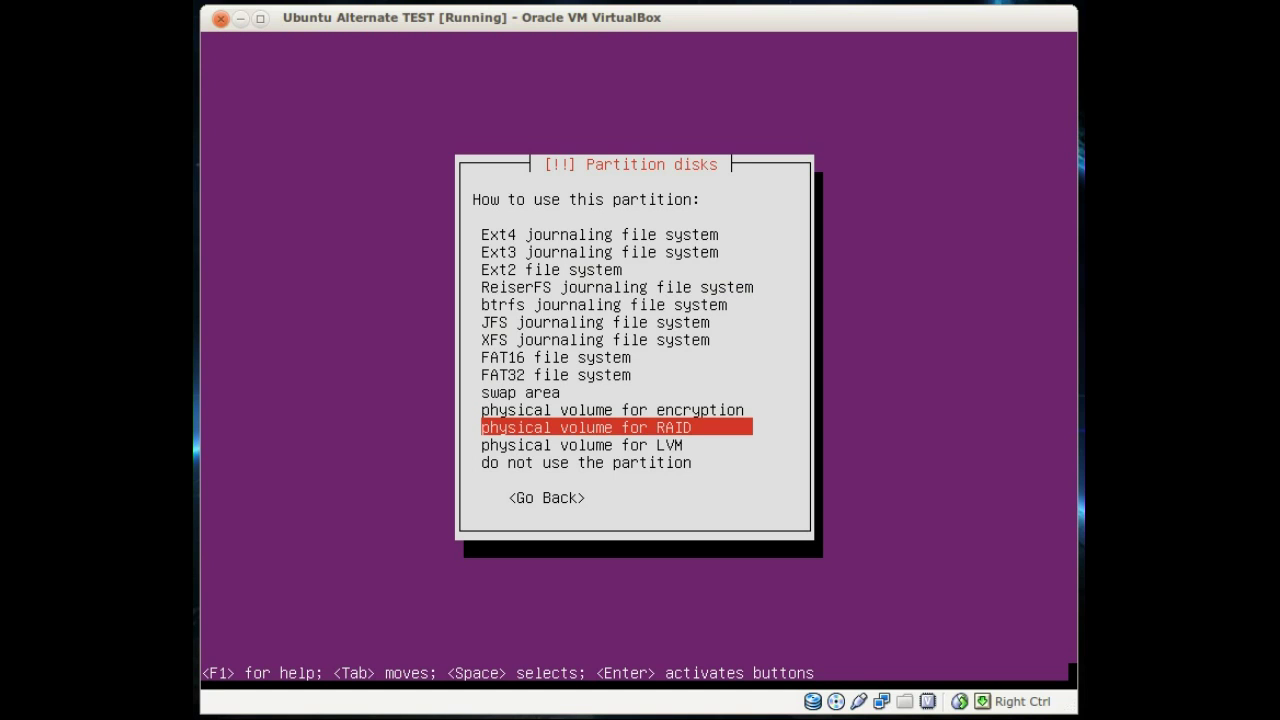
{"action": "key", "text": "Return"}
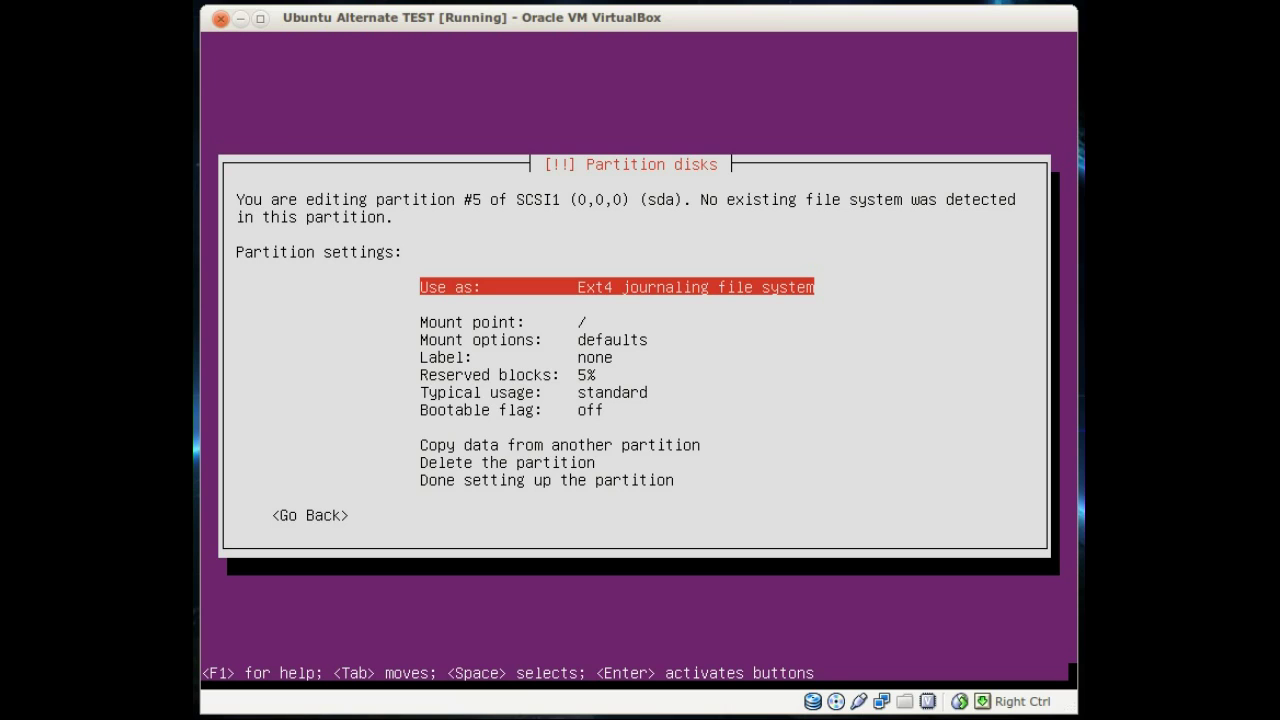
{"action": "key", "text": "Down"}
{"action": "key", "text": "Down"}
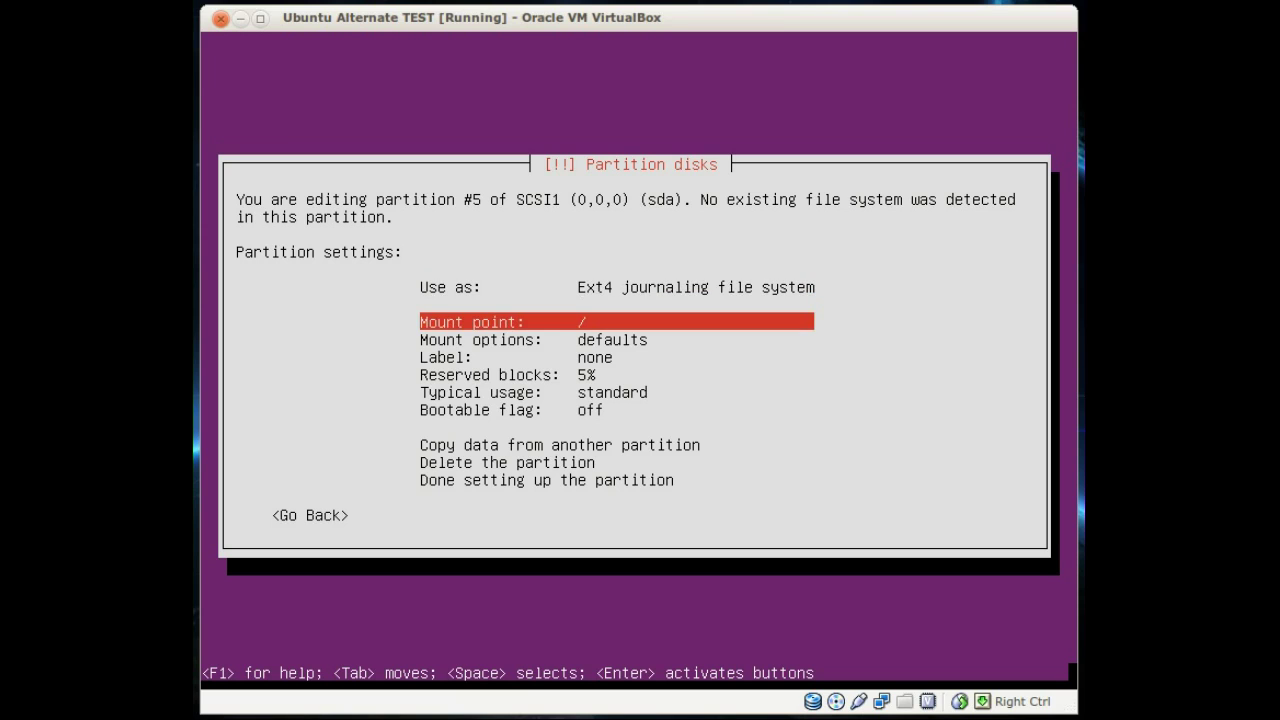
{"action": "key", "text": "Return"}
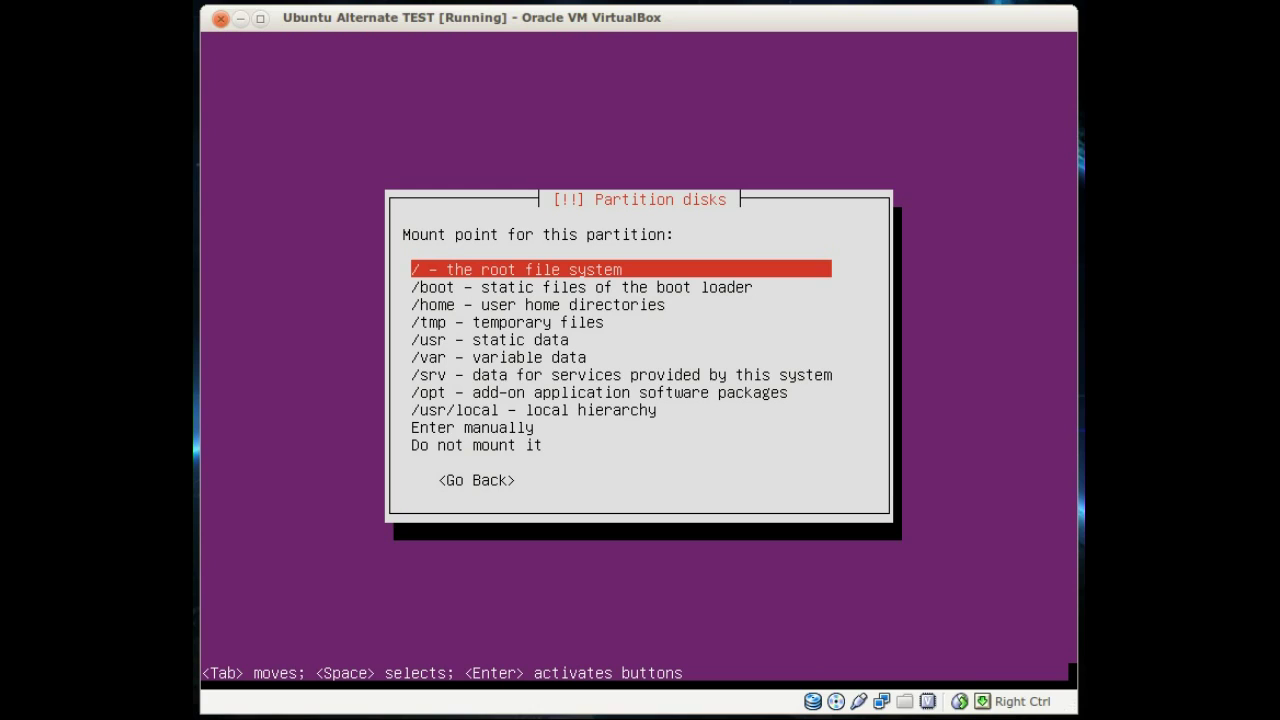
{"action": "key", "text": "Return"}
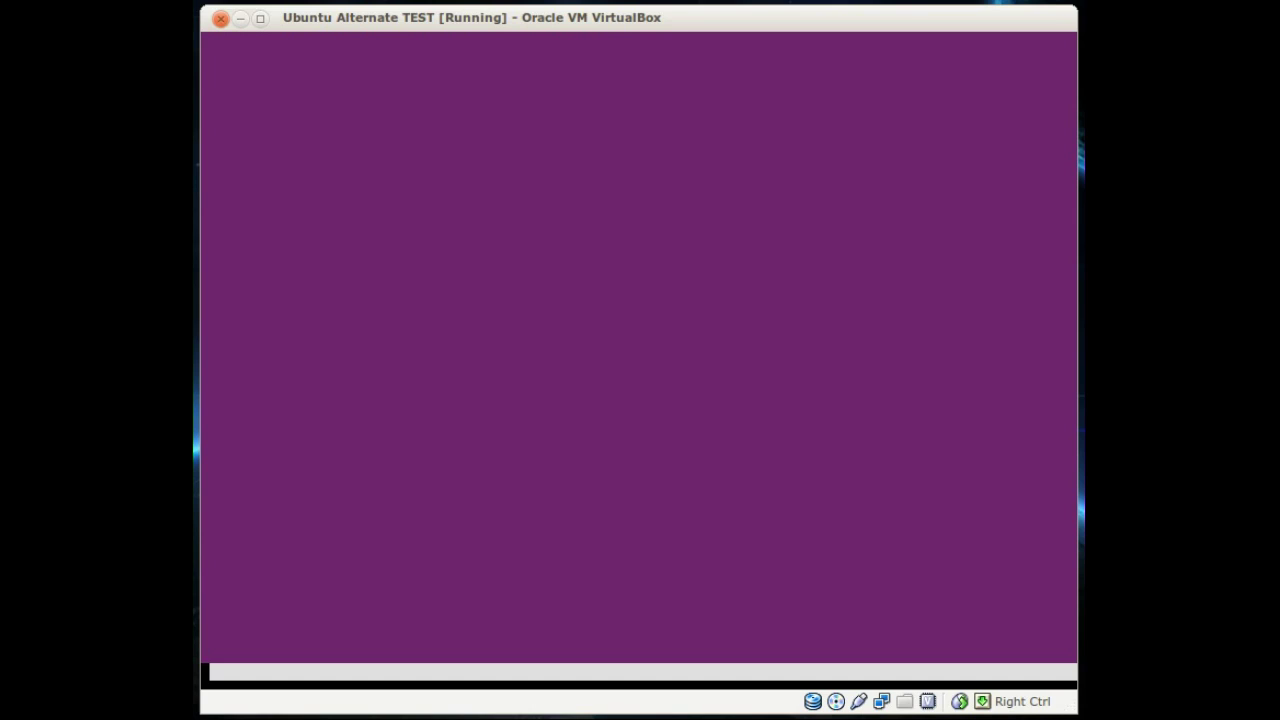
{"action": "key", "text": "Up"}
{"action": "key", "text": "Up"}
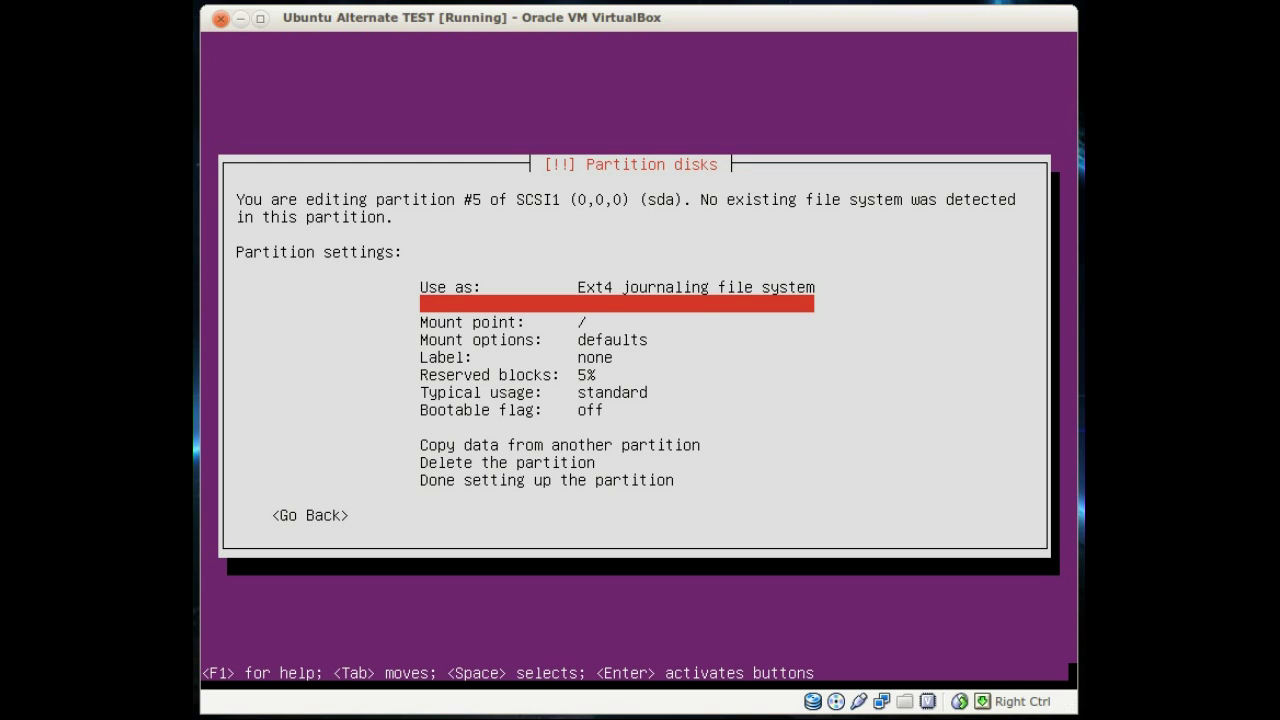
{"action": "key", "text": "Return"}
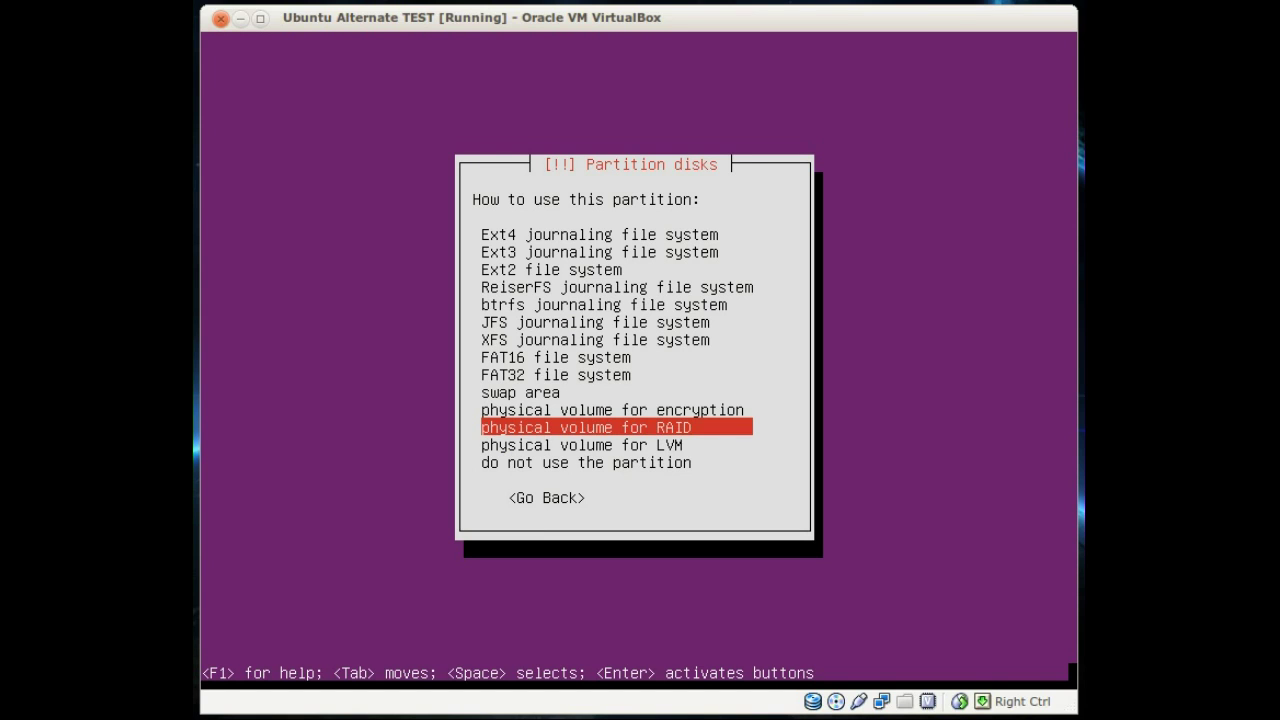
{"action": "key", "text": "Return"}
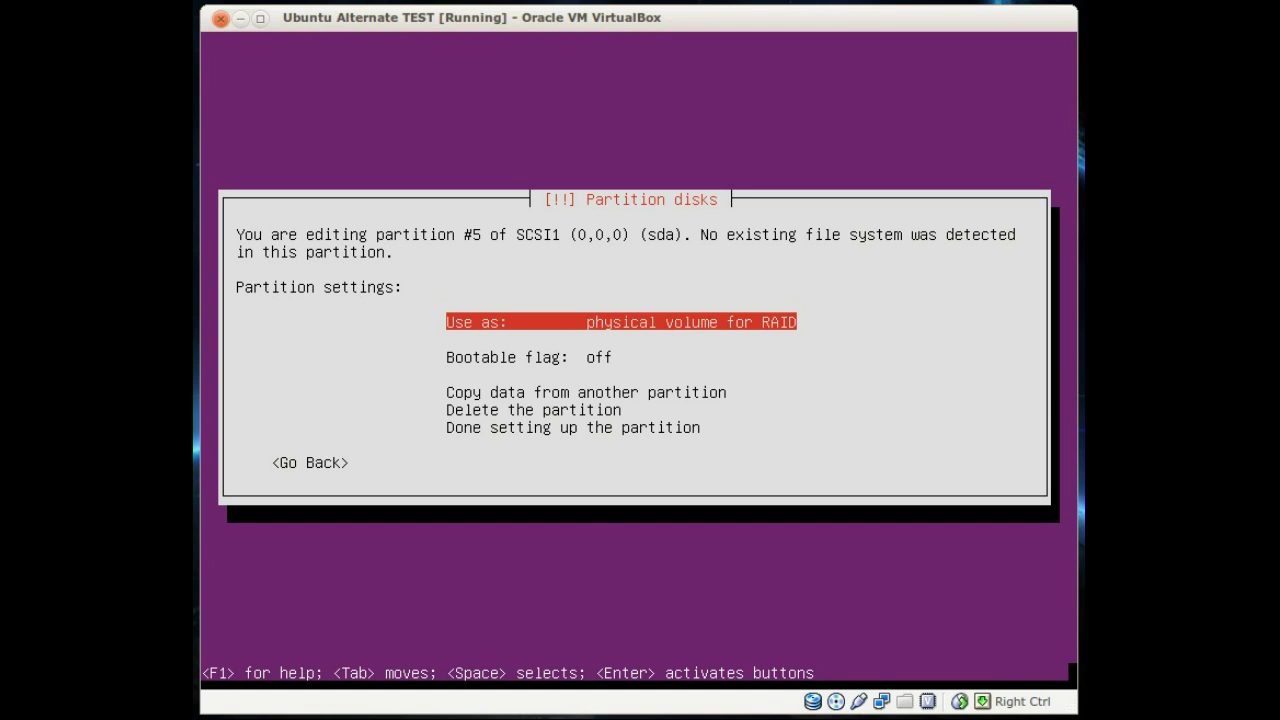
{"action": "key", "text": "Down"}
{"action": "key", "text": "Down"}
{"action": "key", "text": "Down"}
{"action": "key", "text": "Down"}
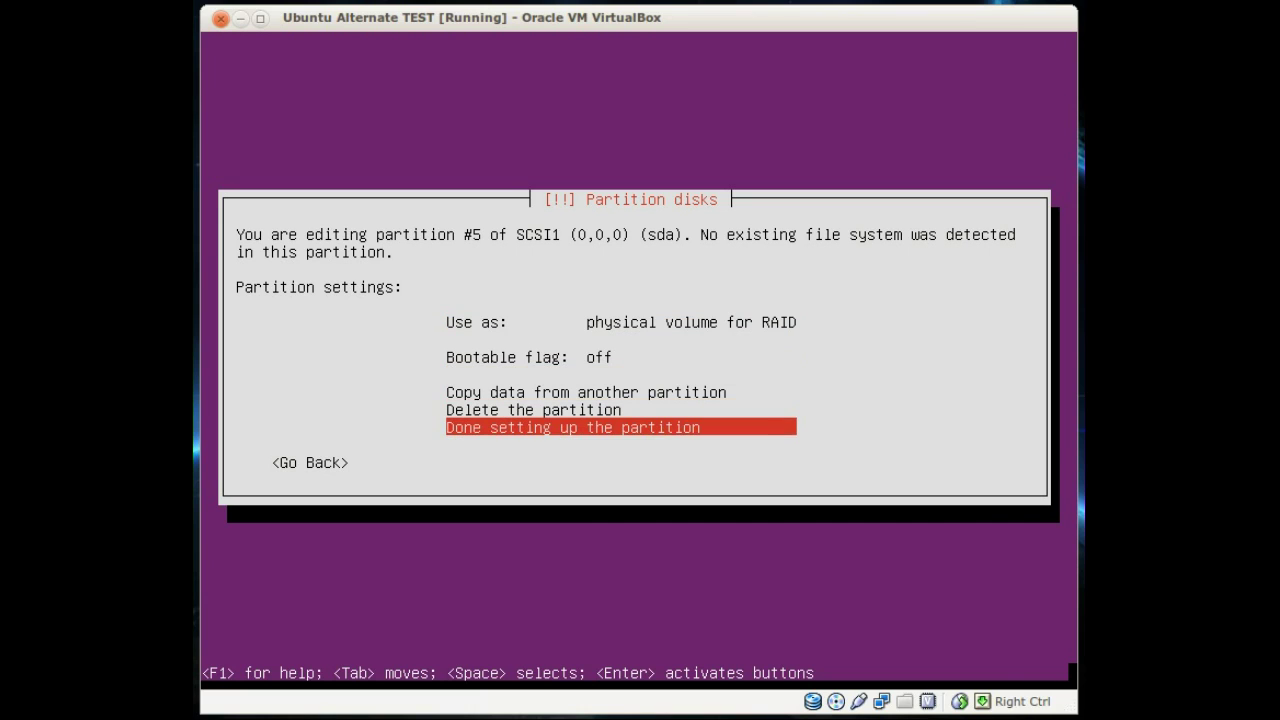
{"action": "key", "text": "Return"}
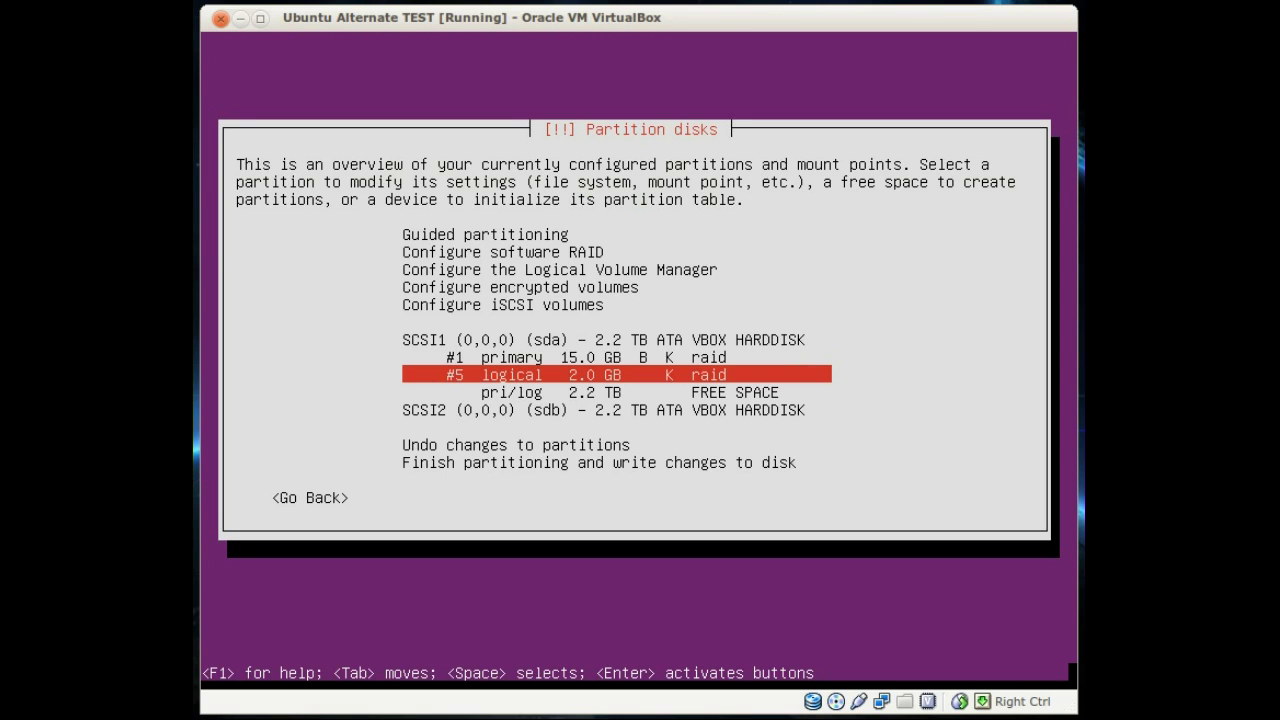
Step: Create a logical partition using all remaining 2.2 TB on sda
{"action": "key", "text": "Down"}
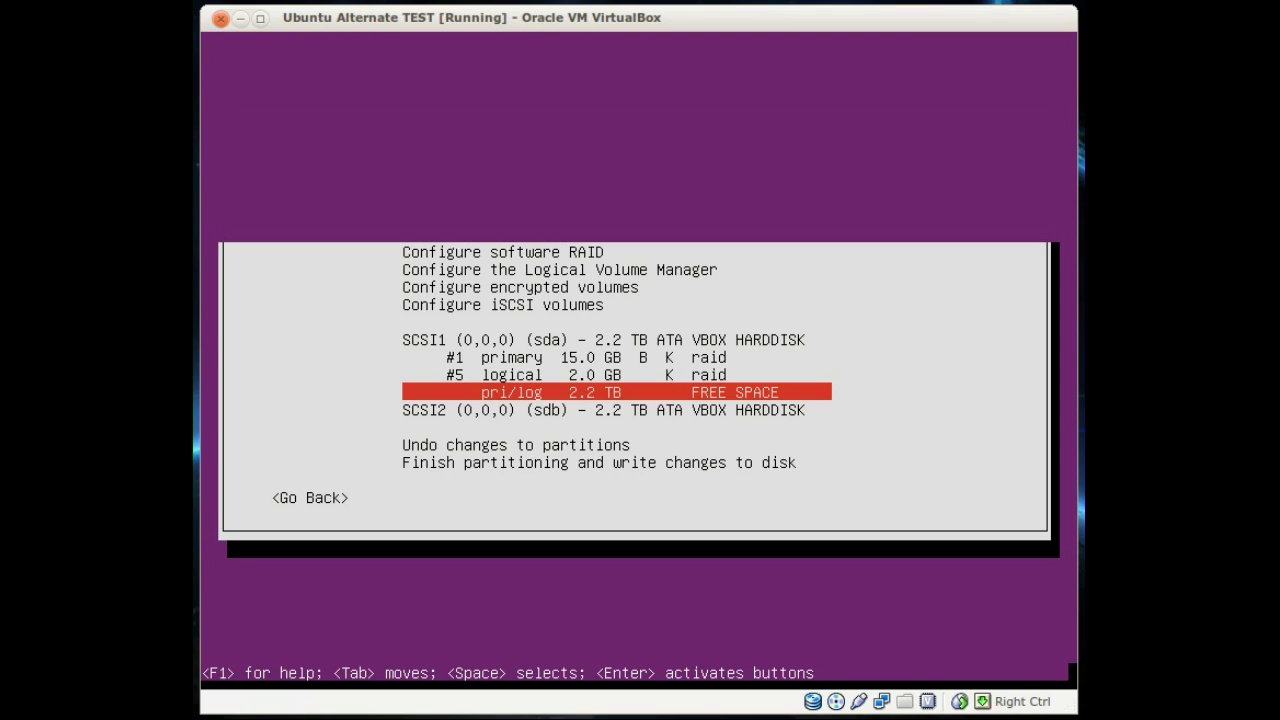
{"action": "key", "text": "Return"}
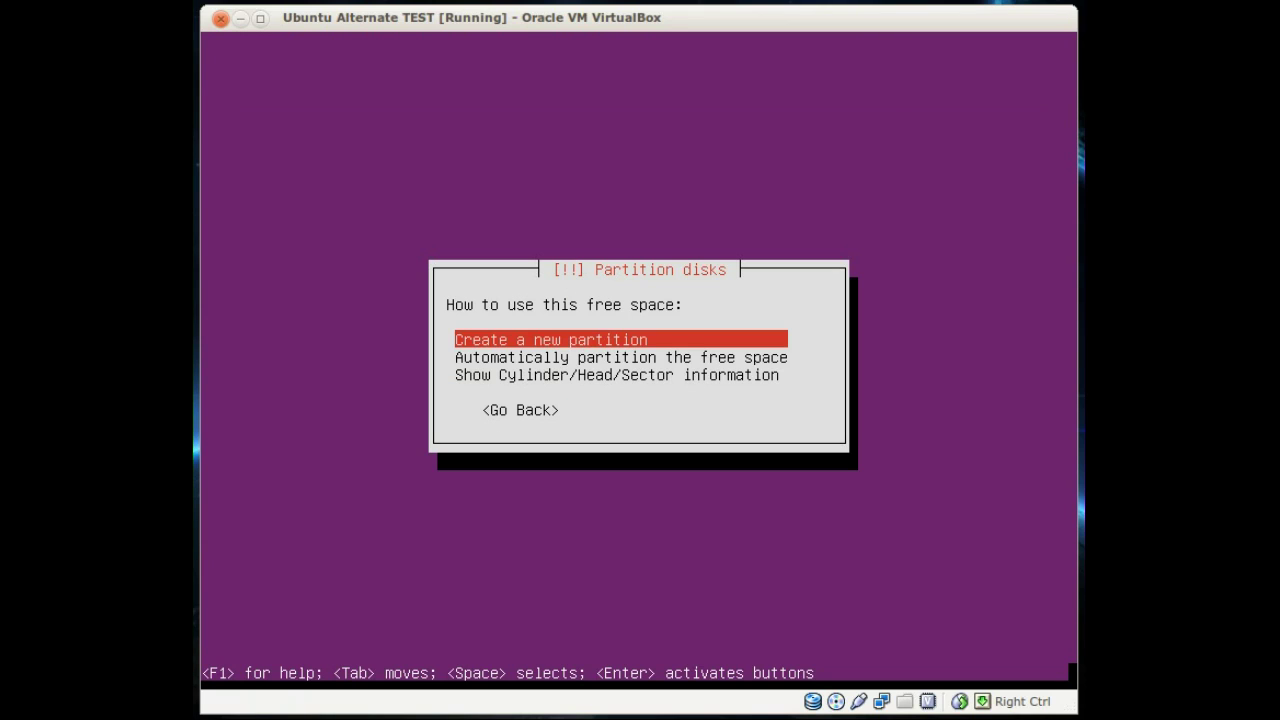
{"action": "key", "text": "Return"}
{"action": "key", "text": "Tab"}
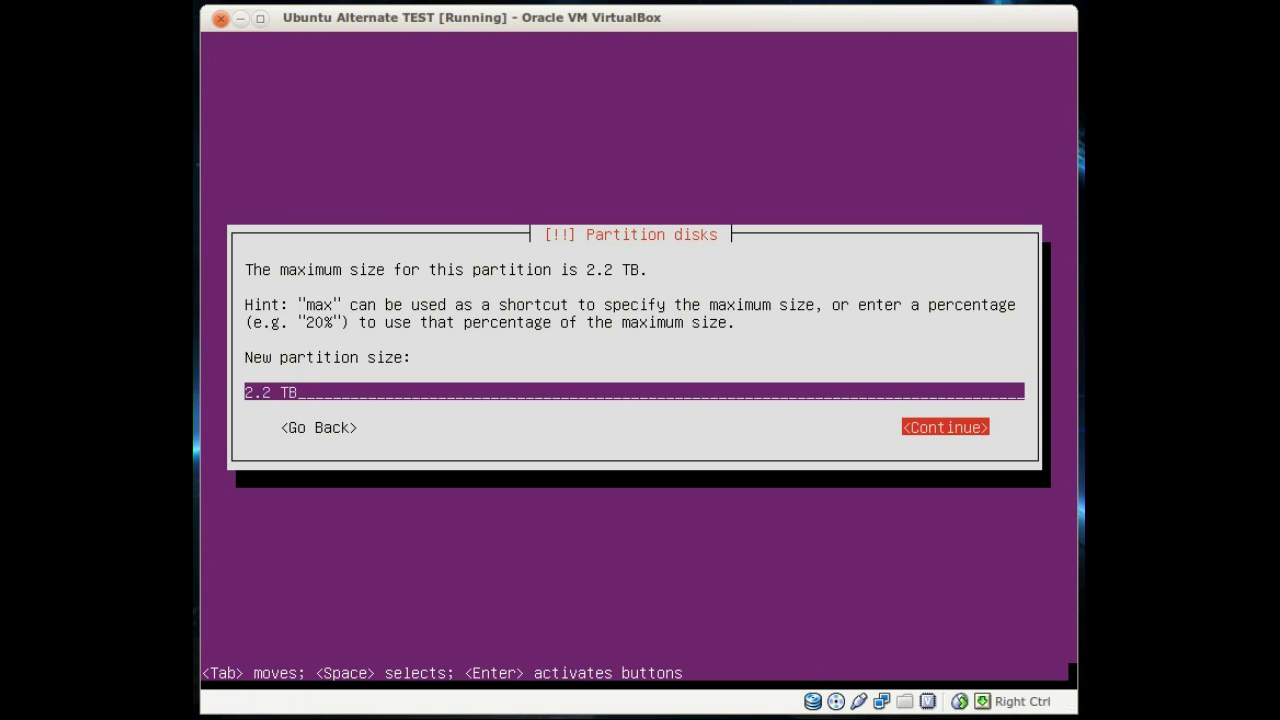
{"action": "key", "text": "Return"}
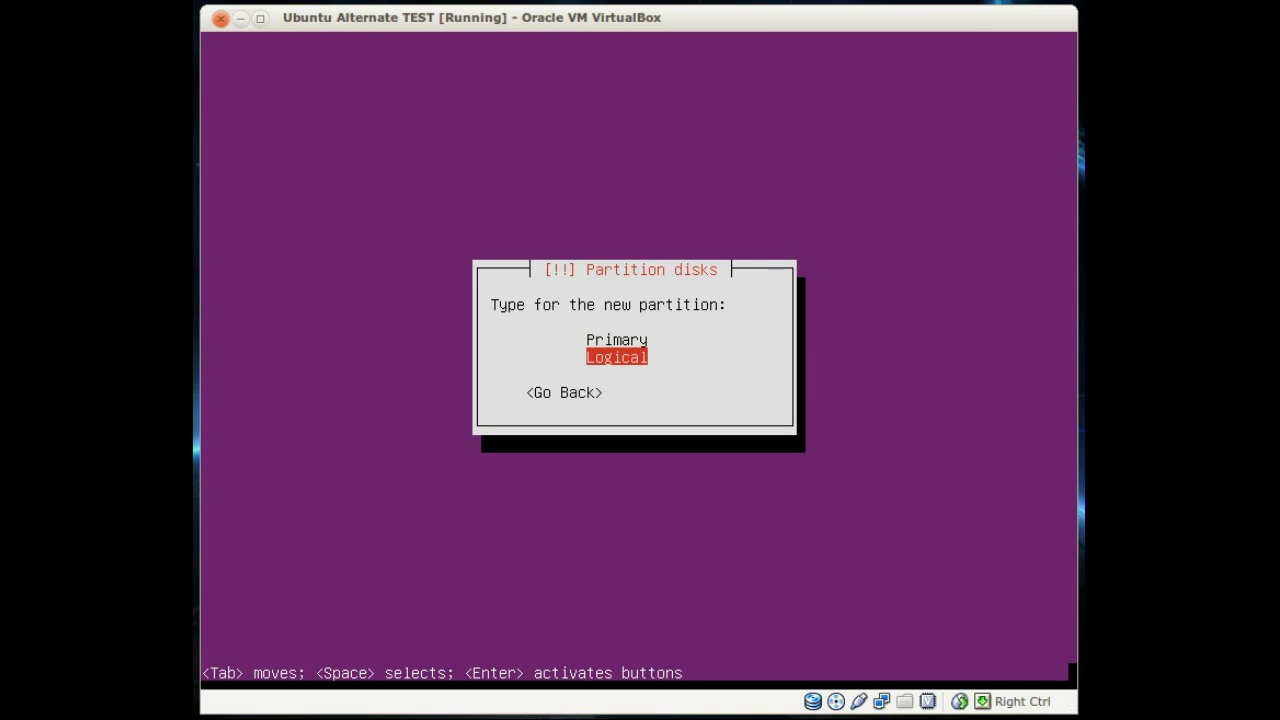
{"action": "key", "text": "Return"}
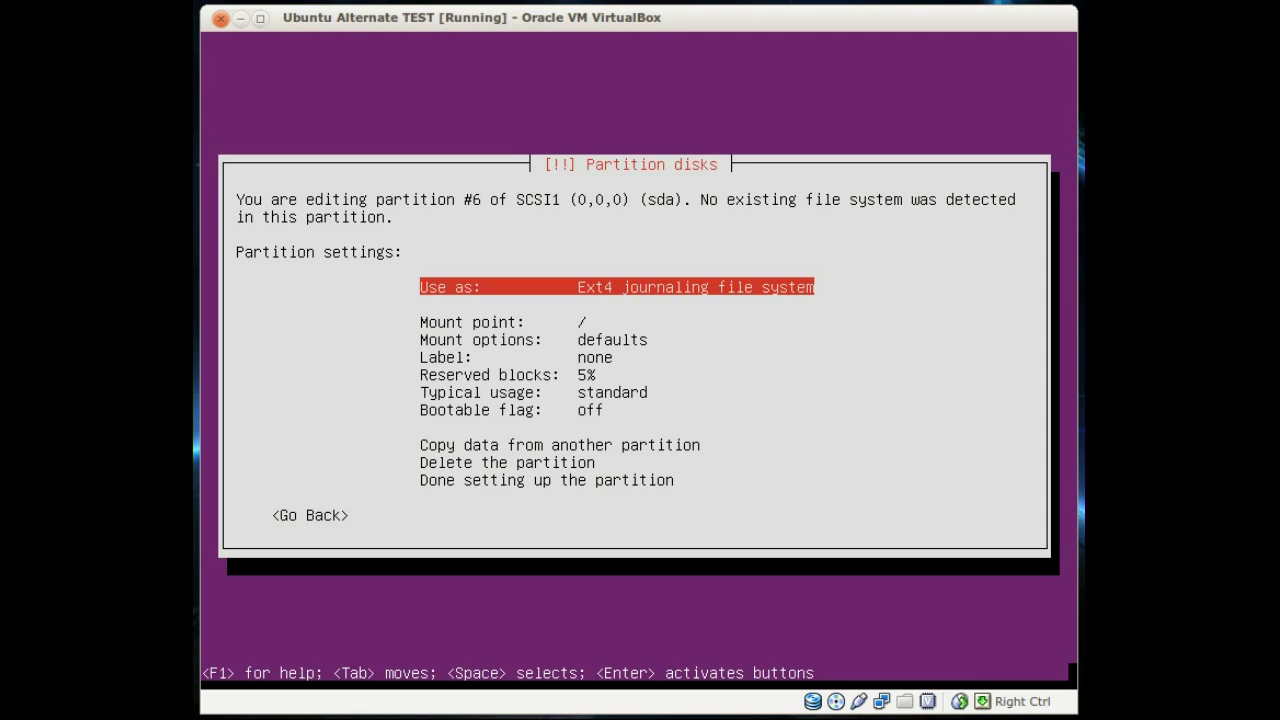
Step: Set the 2.2 TB partition to be used as a physical volume for RAID and finish it
{"action": "key", "text": "Return"}
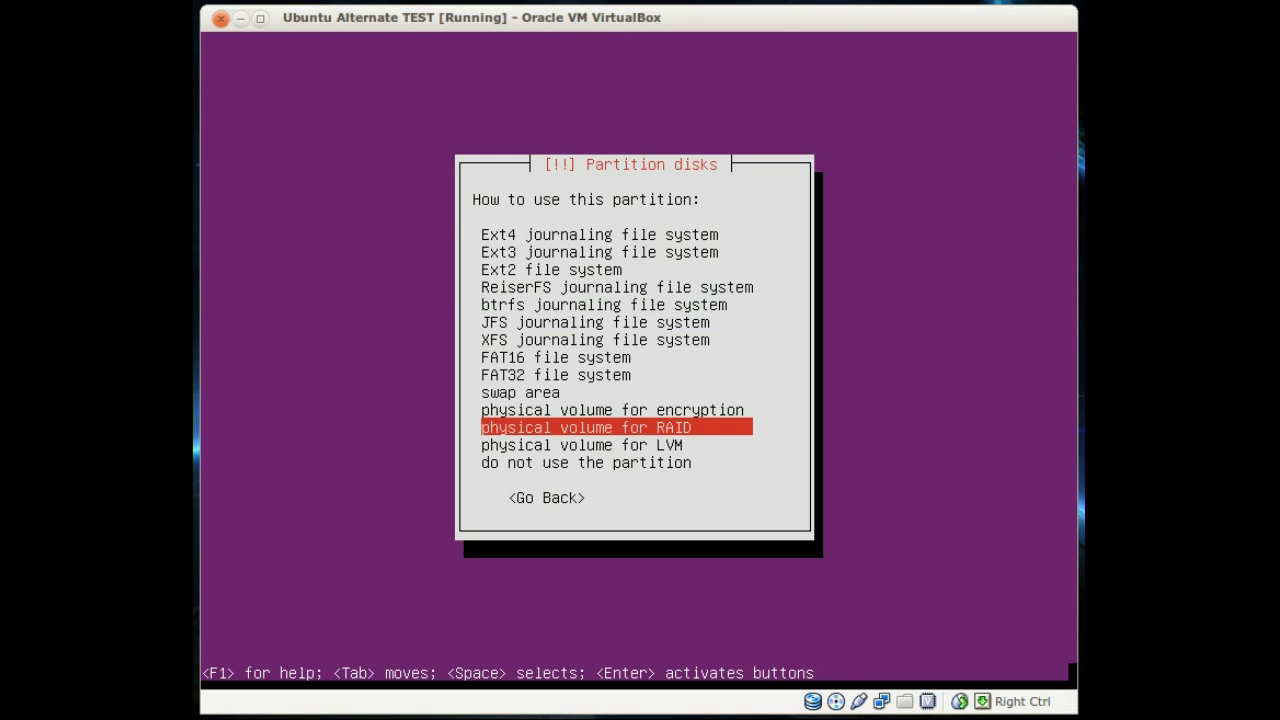
{"action": "key", "text": "Return"}
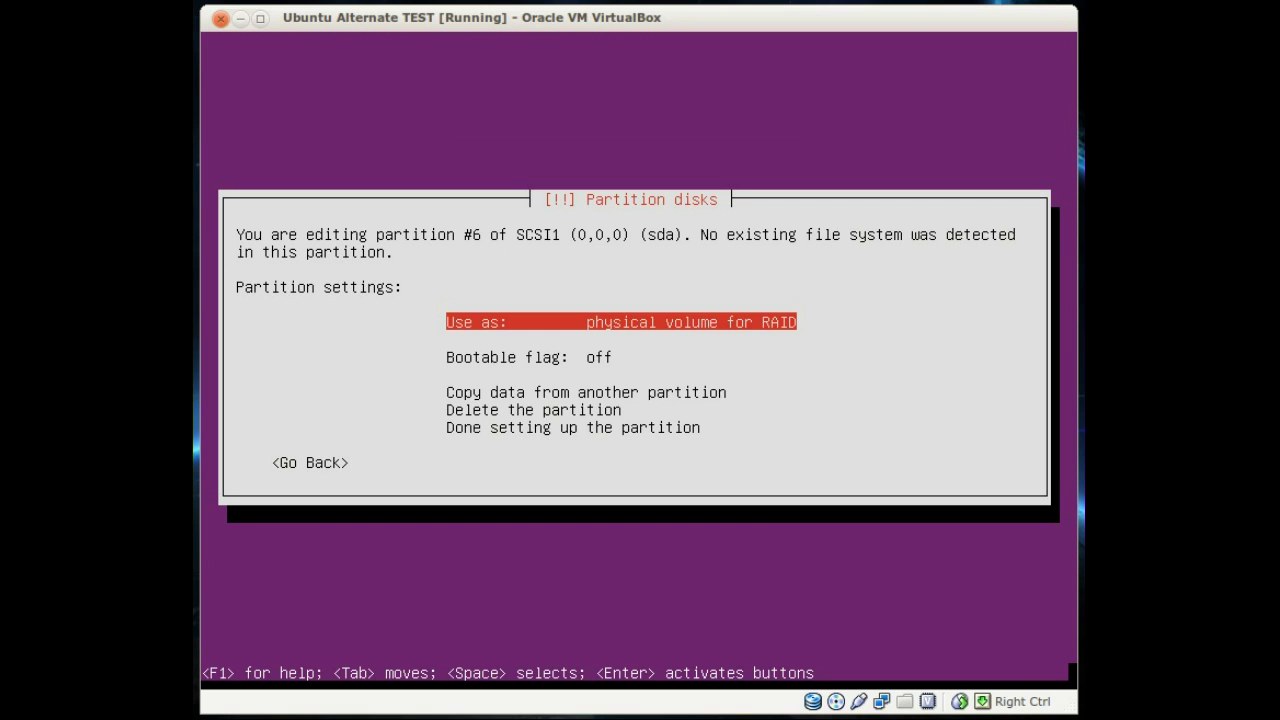
{"action": "key", "text": "Down"}
{"action": "key", "text": "Down"}
{"action": "key", "text": "Down"}
{"action": "key", "text": "Down"}
{"action": "key", "text": "Down"}
{"action": "key", "text": "Down"}
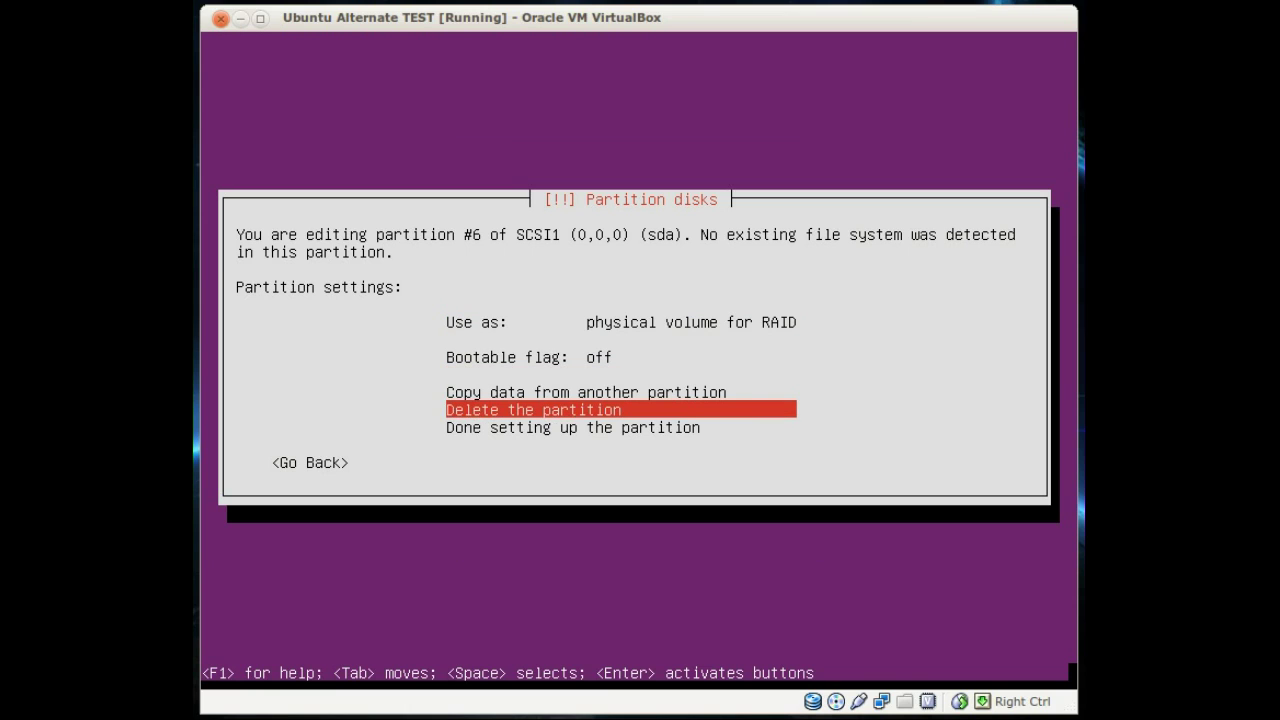
{"action": "key", "text": "Return"}
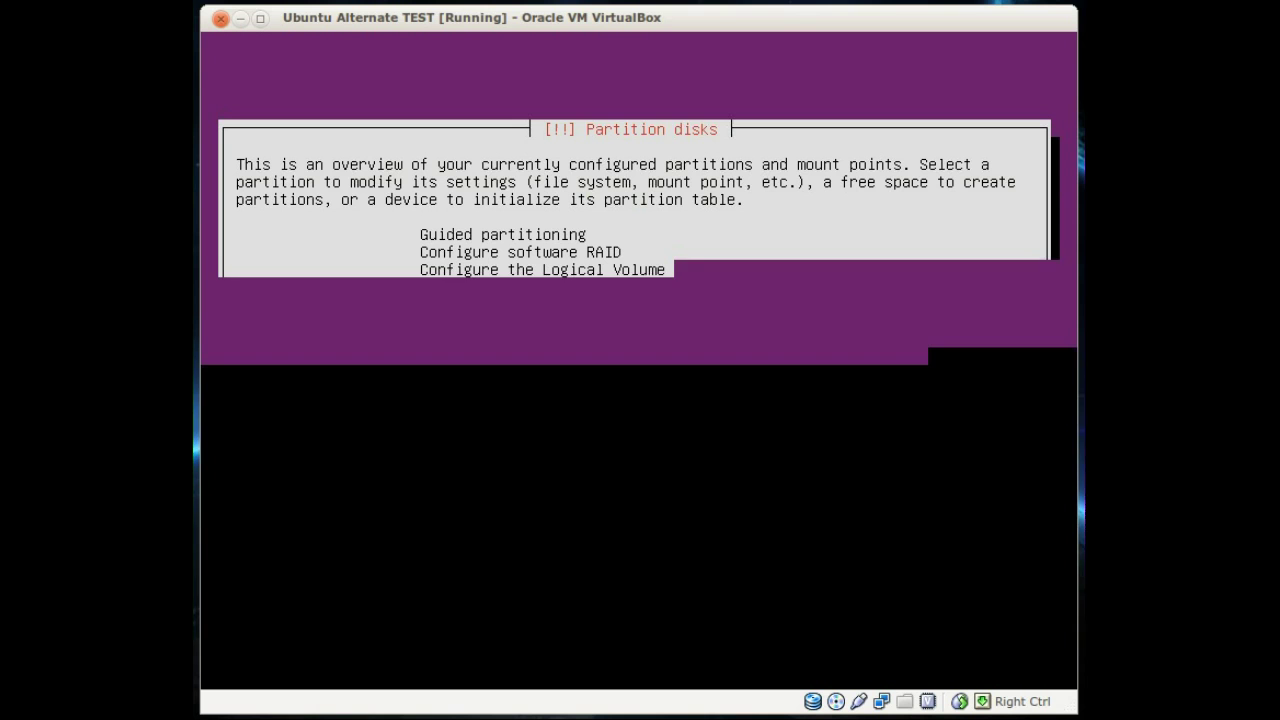
{"action": "key", "text": "Down"}
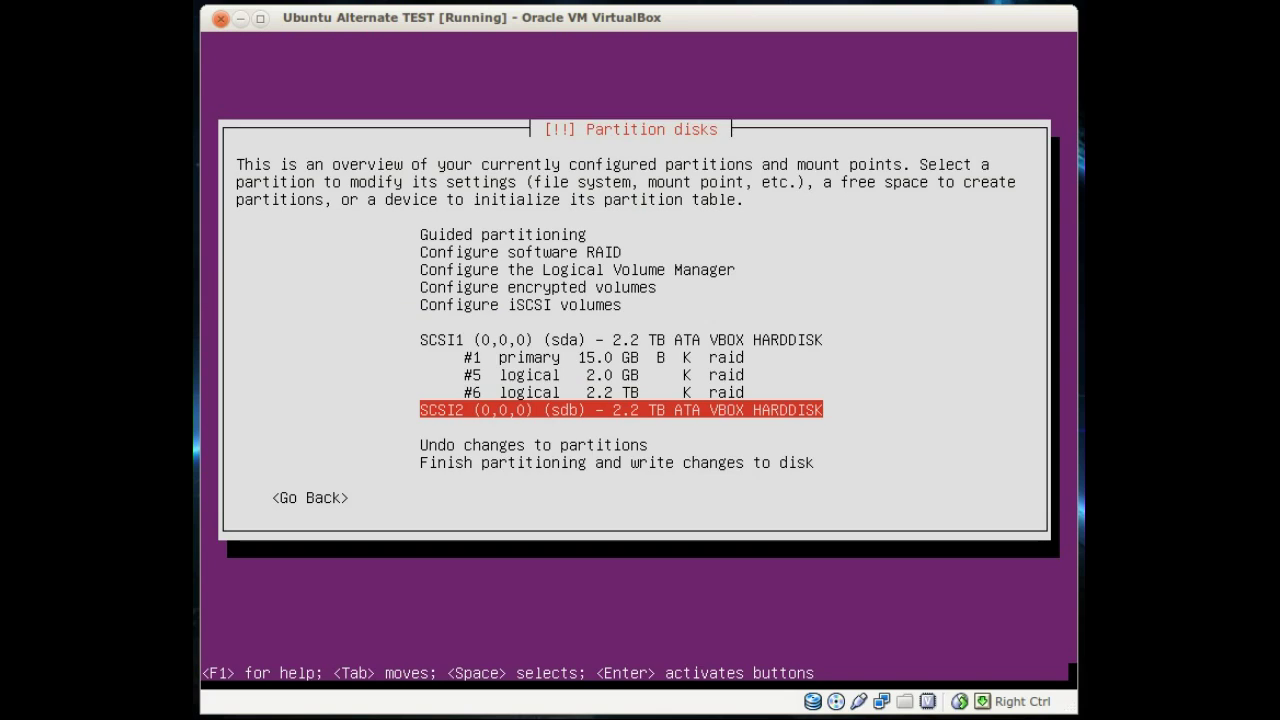
Step: Create a new empty partition table on disk sdb
{"action": "key", "text": "Return"}
{"action": "key", "text": "Left"}
{"action": "key", "text": "Return"}
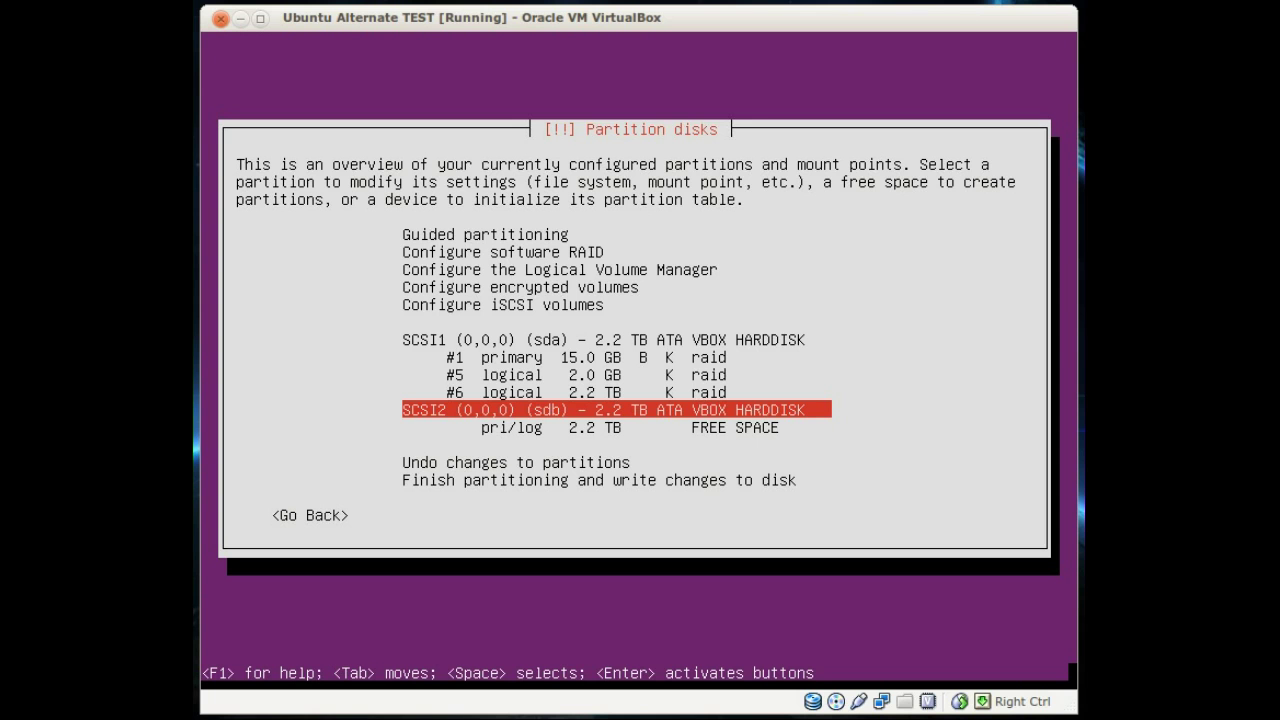
Step: Create a 15 GB primary partition in sdb's free space
{"action": "key", "text": "Down"}
{"action": "key", "text": "Return"}
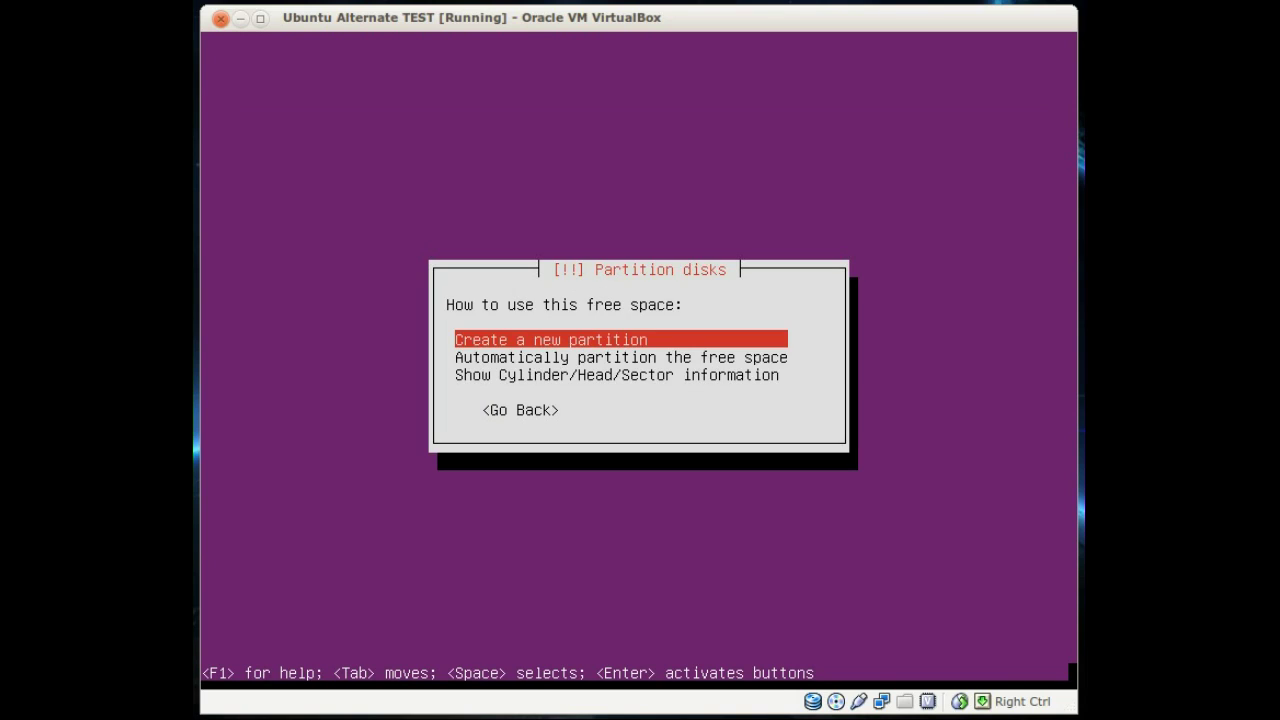
{"action": "key", "text": "Return"}
{"action": "key", "text": "BackSpace"}
{"action": "key", "text": "BackSpace"}
{"action": "key", "text": "BackSpace"}
{"action": "key", "text": "BackSpace"}
{"action": "key", "text": "BackSpace"}
{"action": "key", "text": "BackSpace"}
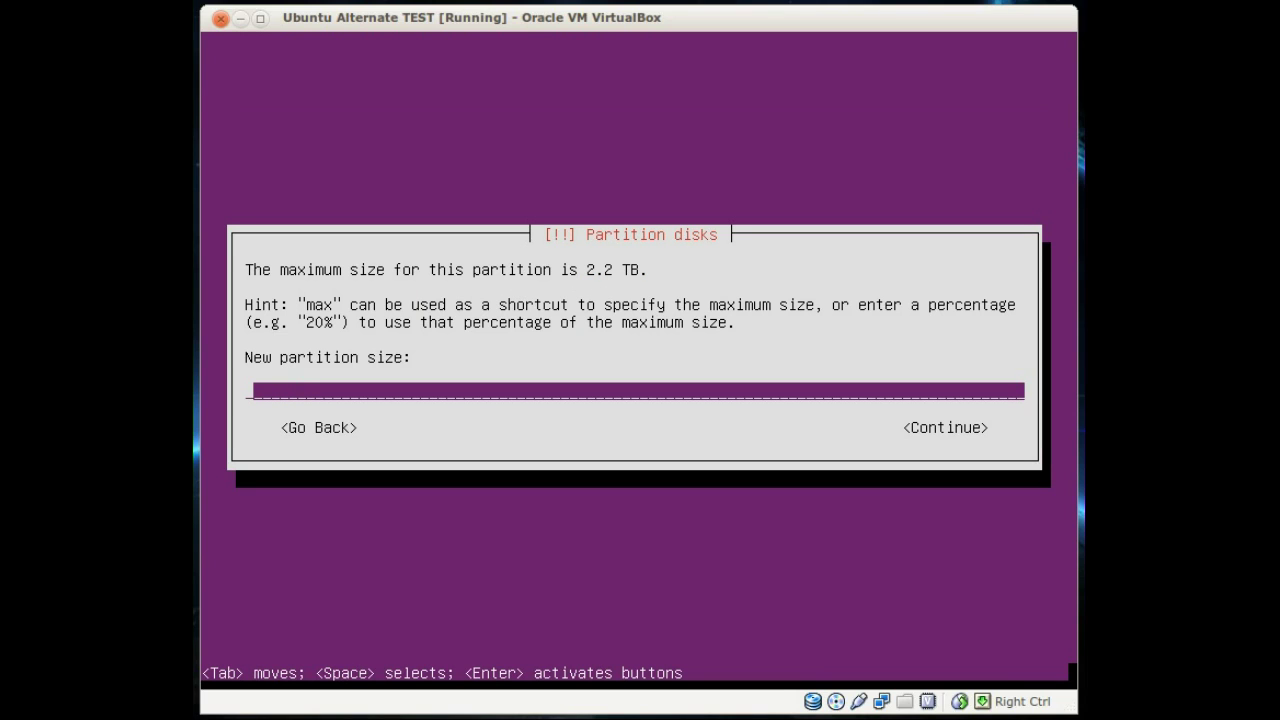
{"action": "type", "text": "15 GB"}
{"action": "key", "text": "Tab"}
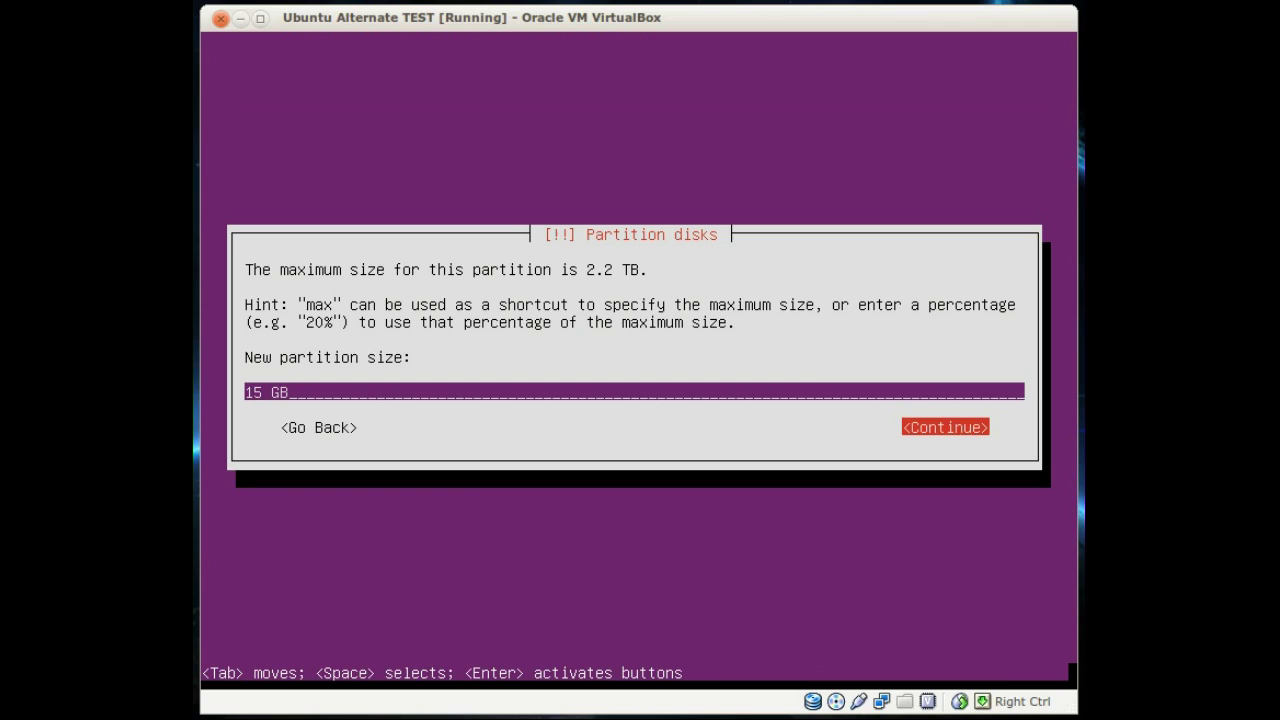
{"action": "key", "text": "Return"}
{"action": "key", "text": "Return"}
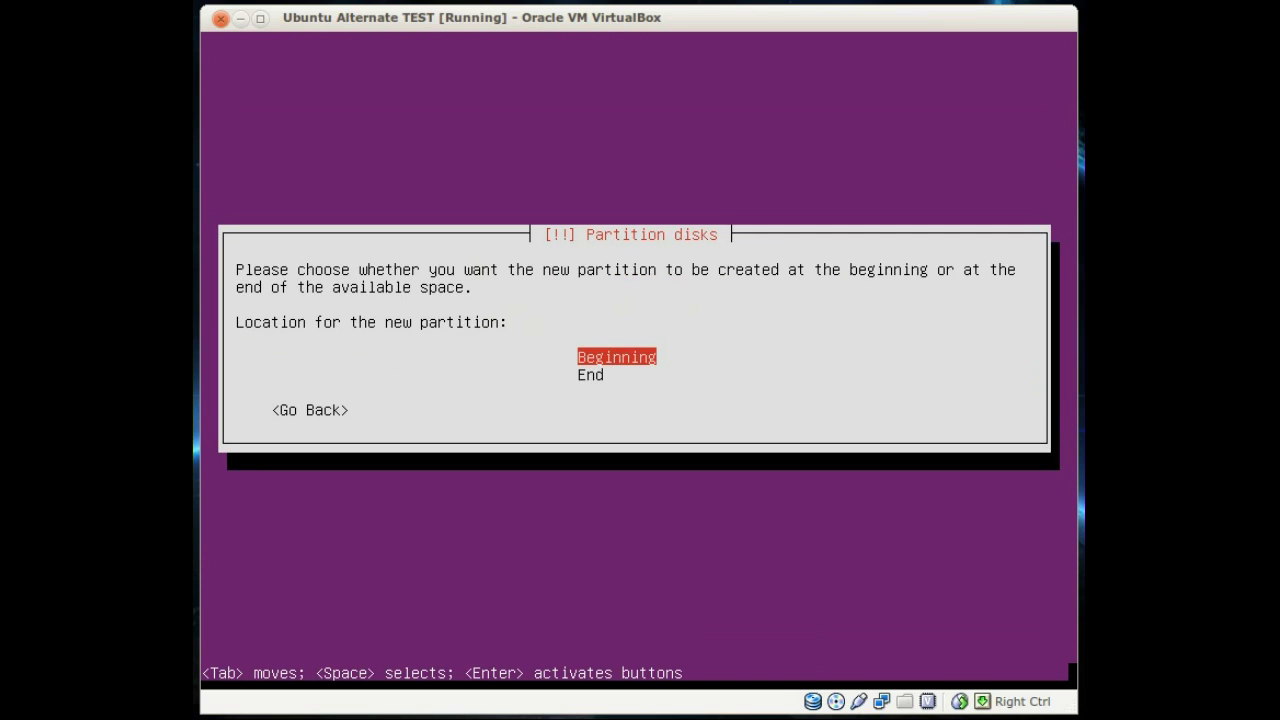
{"action": "key", "text": "Return"}
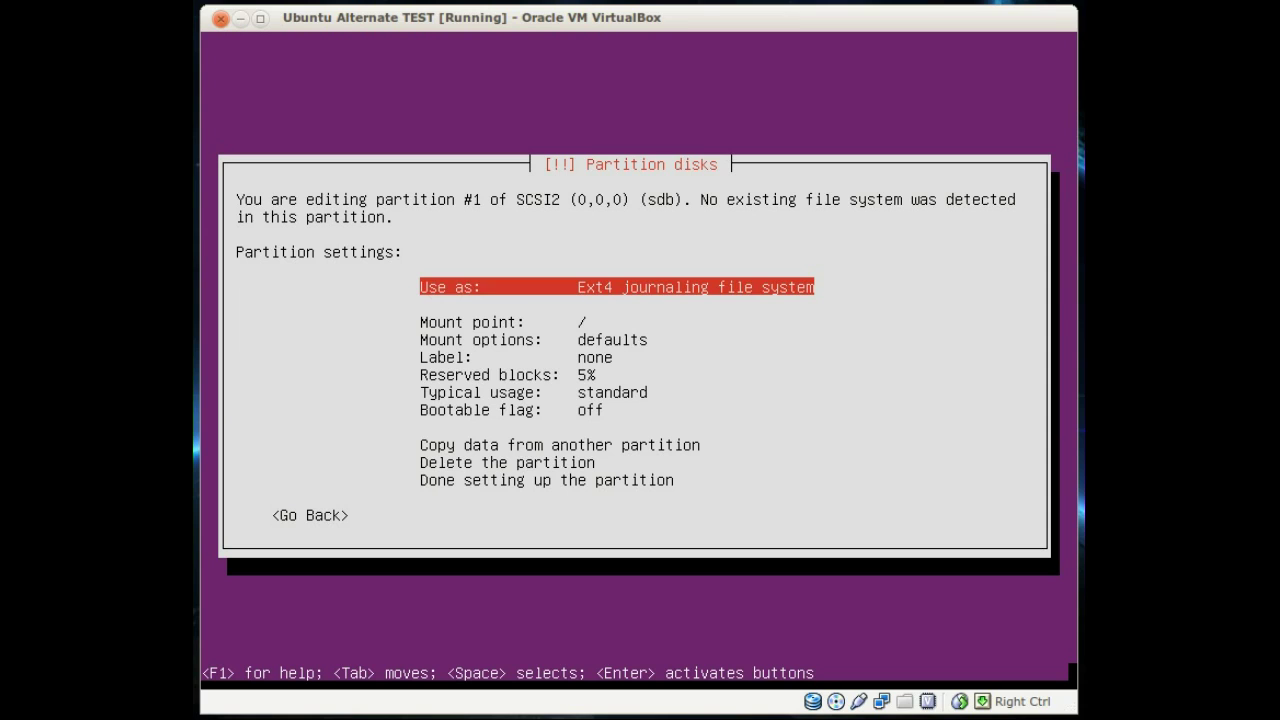
Step: Make sdb partition #1 a bootable physical volume for RAID and finish its setup
{"action": "key", "text": "Down"}
{"action": "key", "text": "Down"}
{"action": "key", "text": "Down"}
{"action": "key", "text": "Down"}
{"action": "key", "text": "Down"}
{"action": "key", "text": "Down"}
{"action": "key", "text": "Down"}
{"action": "key", "text": "Down"}
{"action": "key", "text": "Down"}
{"action": "key", "text": "Return"}
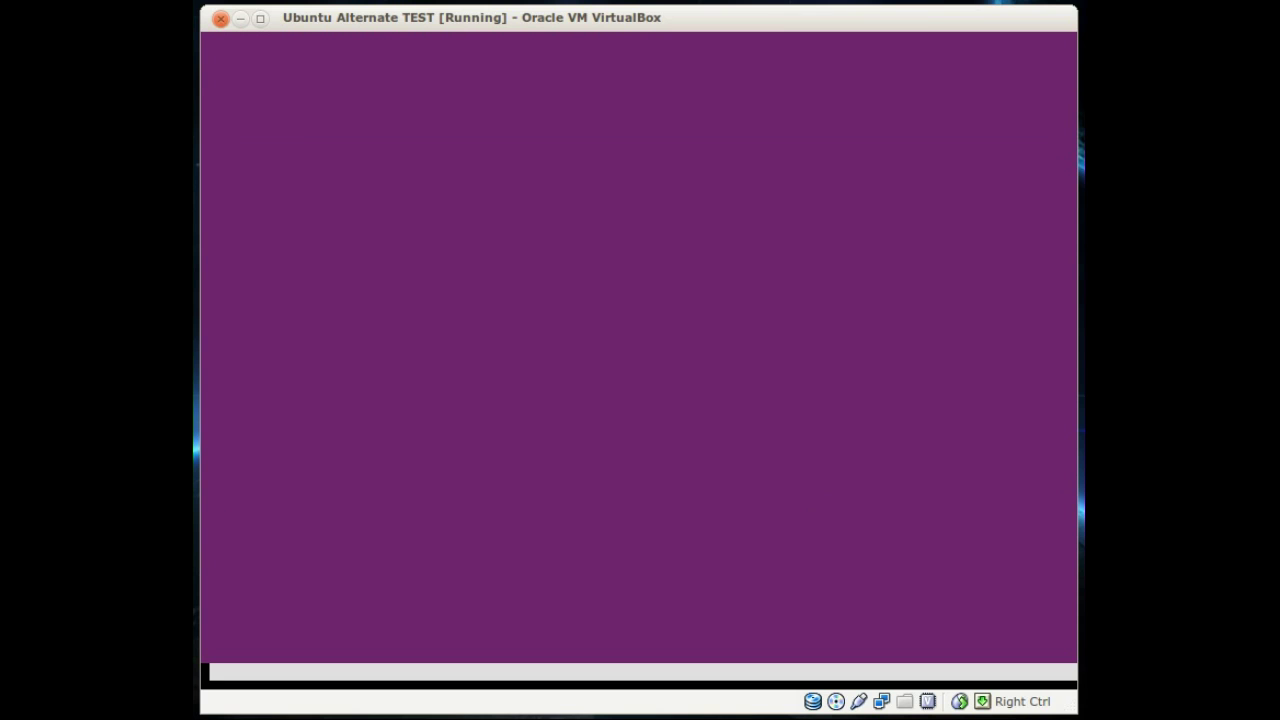
{"action": "key", "text": "Return"}
{"action": "key", "text": "Down"}
{"action": "key", "text": "Down"}
{"action": "key", "text": "Down"}
{"action": "key", "text": "Down"}
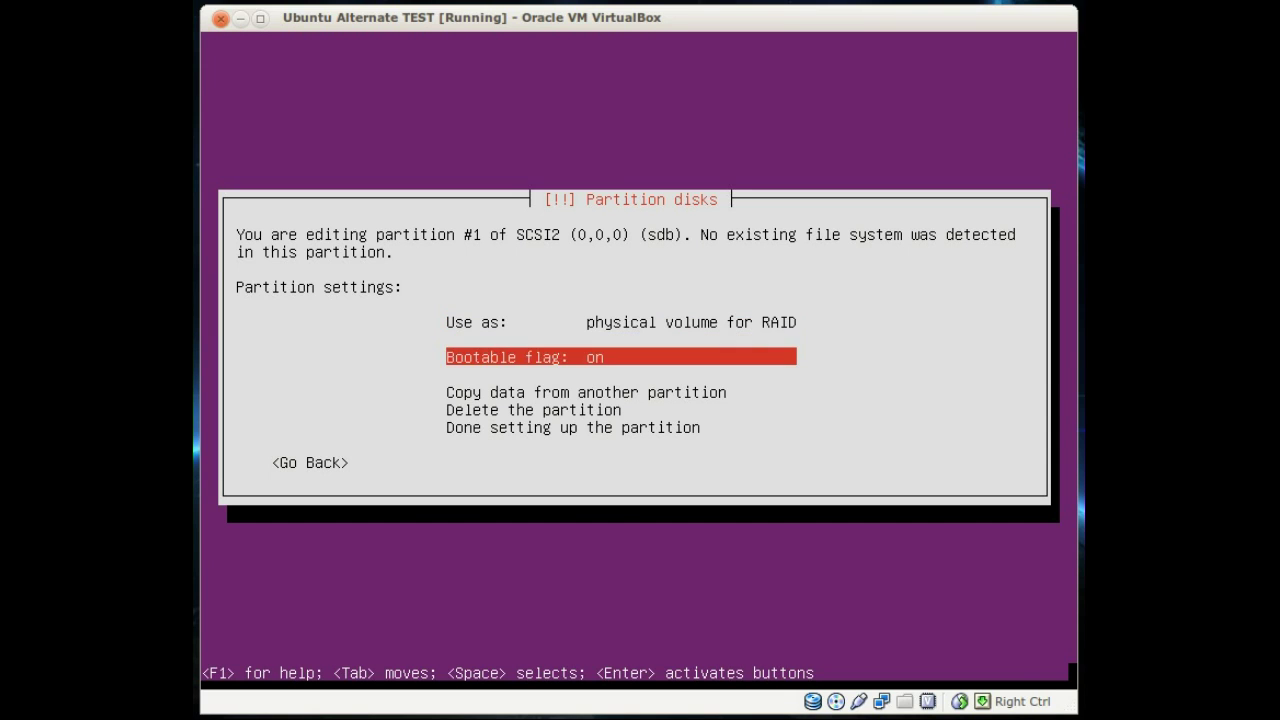
{"action": "key", "text": "Return"}
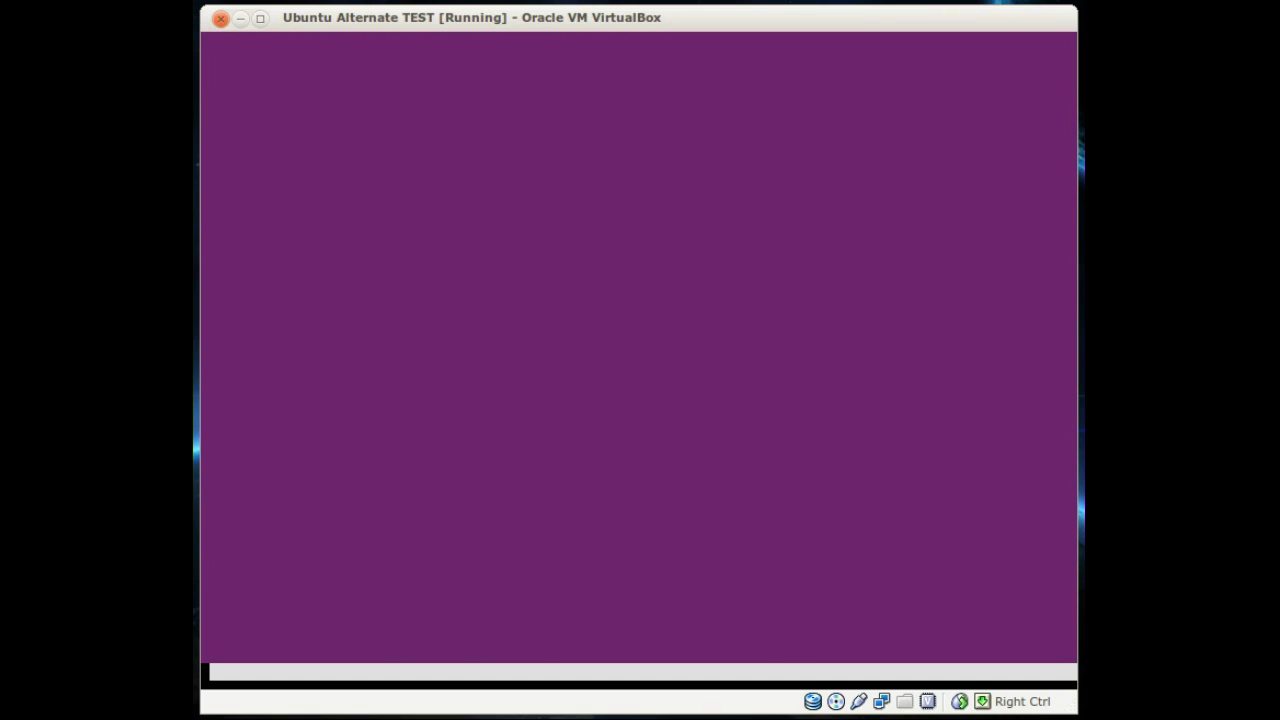
Step: Create a 2 GB logical partition at the start of sdb's free space
{"action": "key", "text": "Down"}
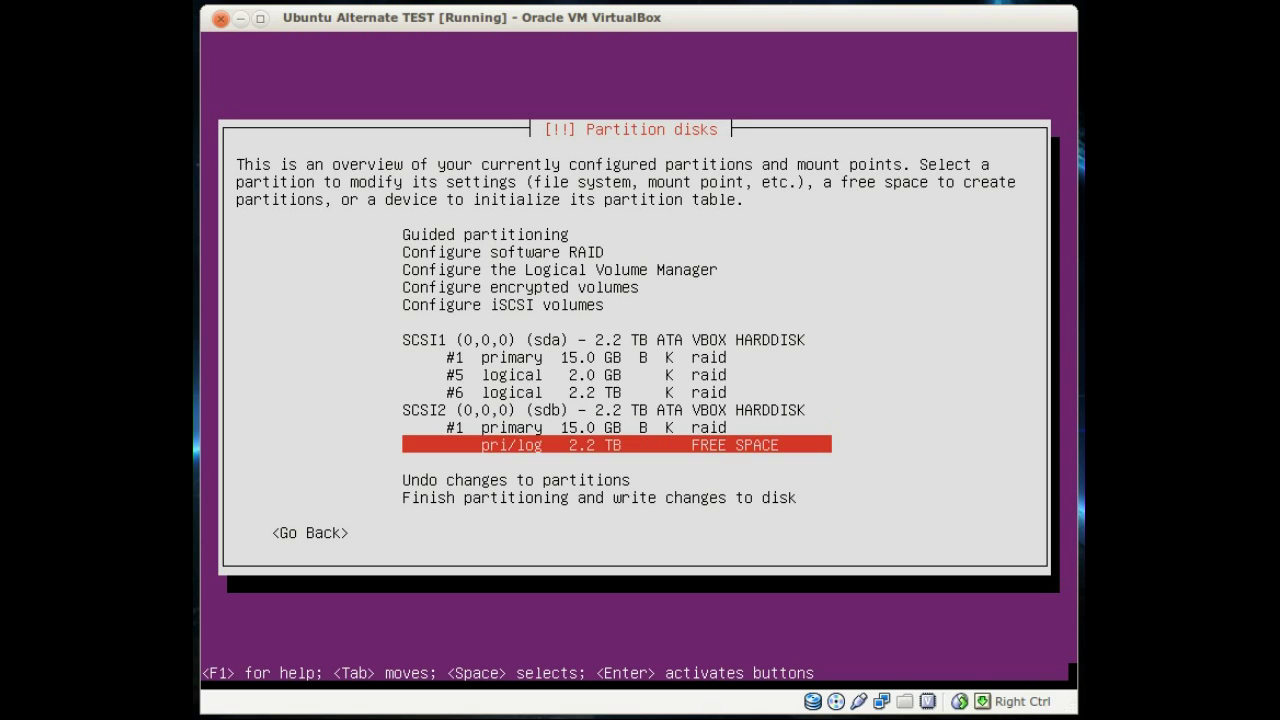
{"action": "key", "text": "Return"}
{"action": "key", "text": "Return"}
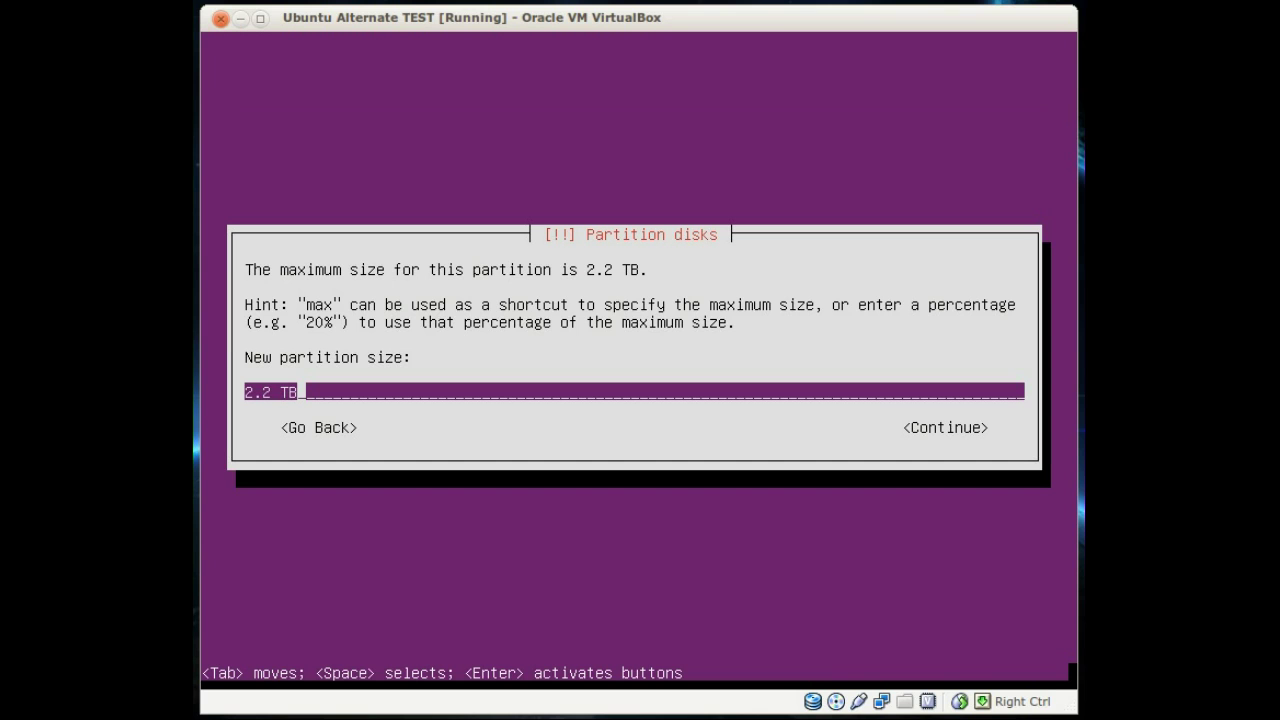
{"action": "key", "text": "BackSpace"}
{"action": "key", "text": "BackSpace"}
{"action": "key", "text": "BackSpace"}
{"action": "key", "text": "BackSpace"}
{"action": "key", "text": "BackSpace"}
{"action": "key", "text": "BackSpace"}
{"action": "type", "text": "2 GB"}
{"action": "key", "text": "Tab"}
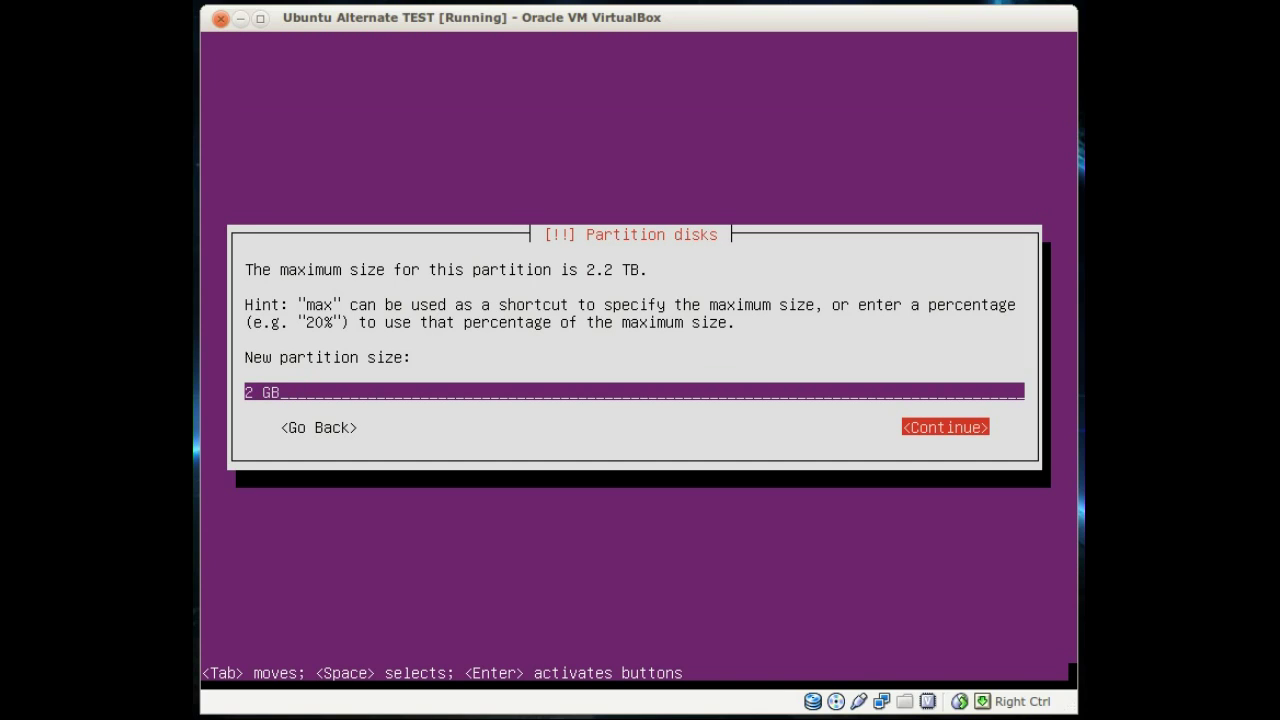
{"action": "key", "text": "Return"}
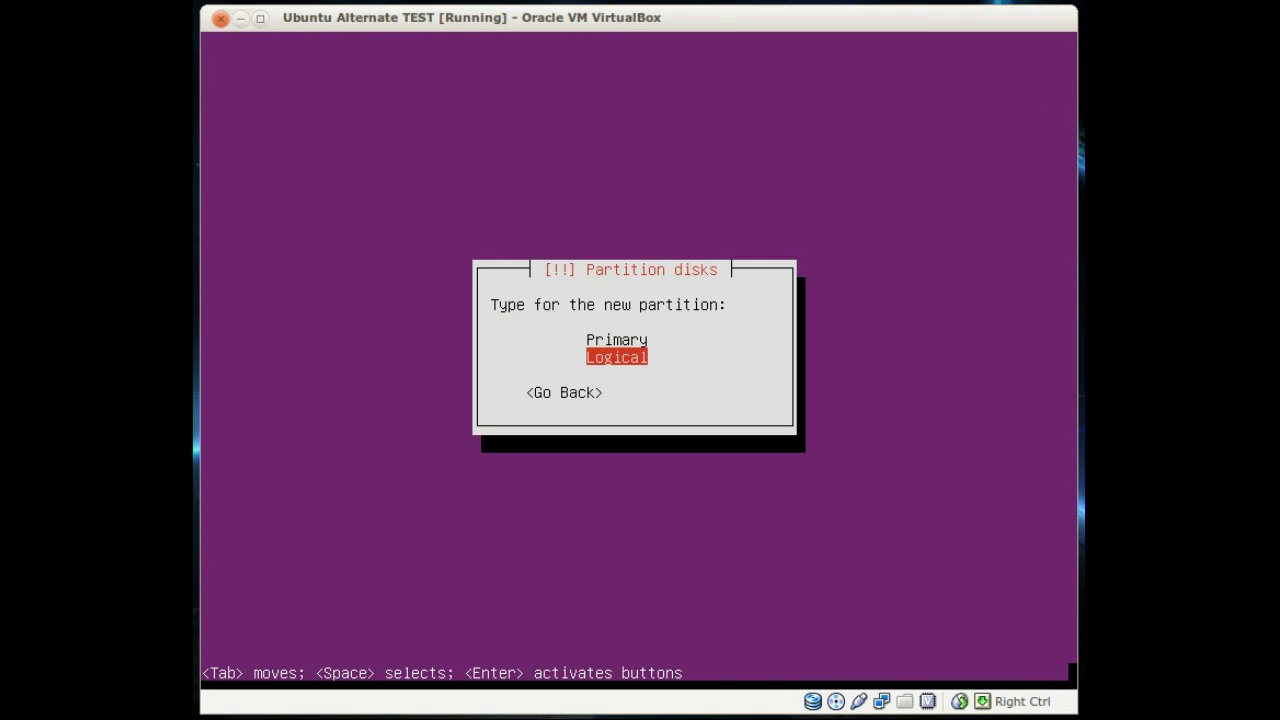
{"action": "key", "text": "Return"}
{"action": "key", "text": "Return"}
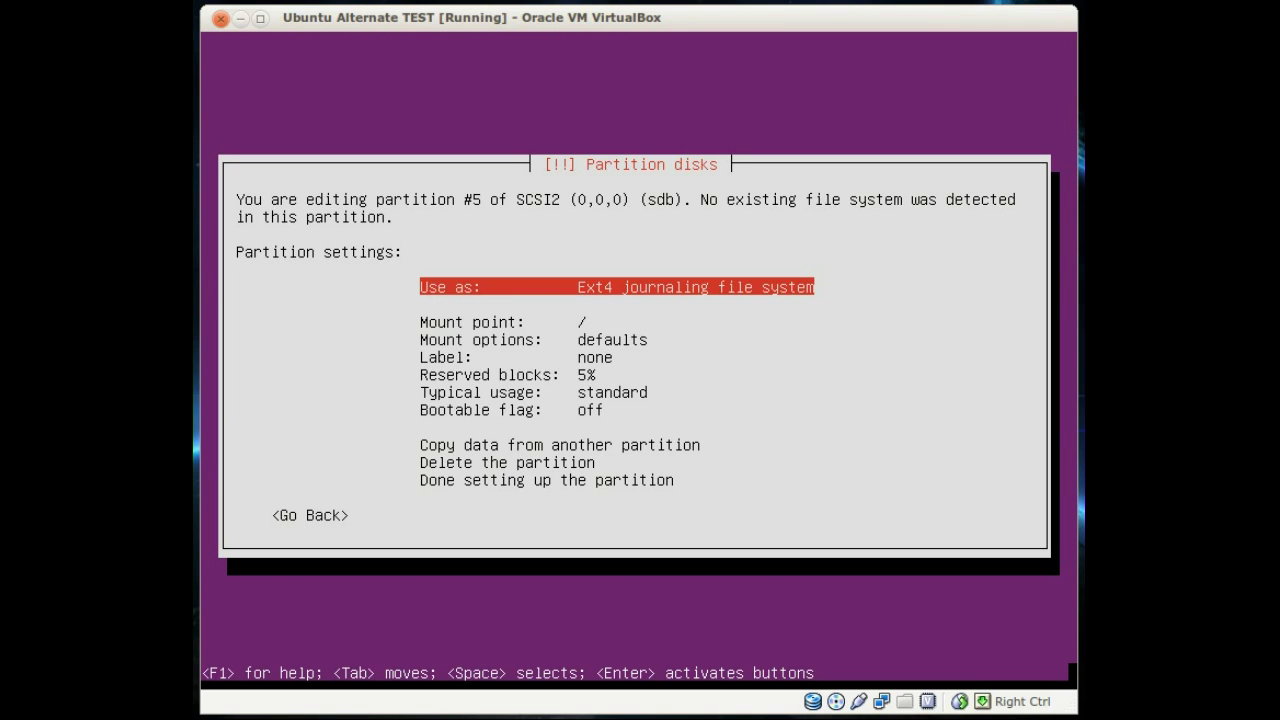
Step: Set sdb partition #5 to be used as a physical volume for RAID and finish it
{"action": "key", "text": "Return"}
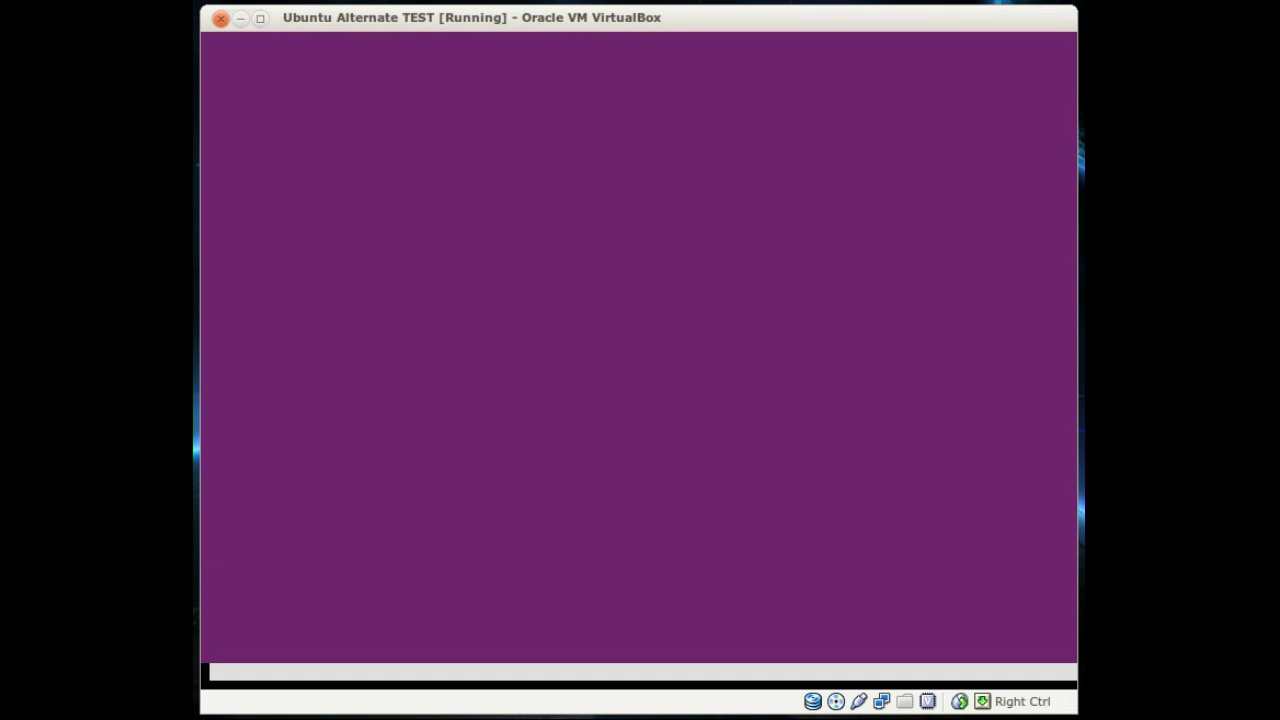
{"action": "key", "text": "Return"}
{"action": "key", "text": "Down"}
{"action": "key", "text": "Down"}
{"action": "key", "text": "Down"}
{"action": "key", "text": "Down"}
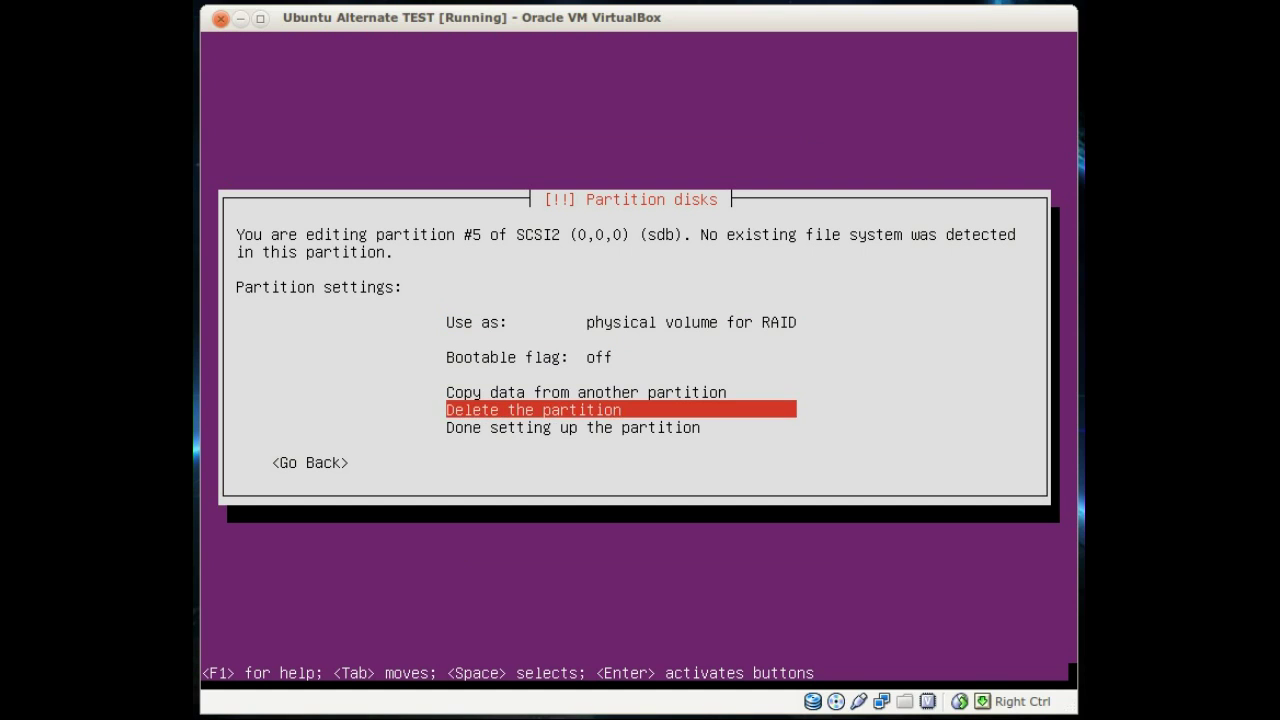
{"action": "key", "text": "Return"}
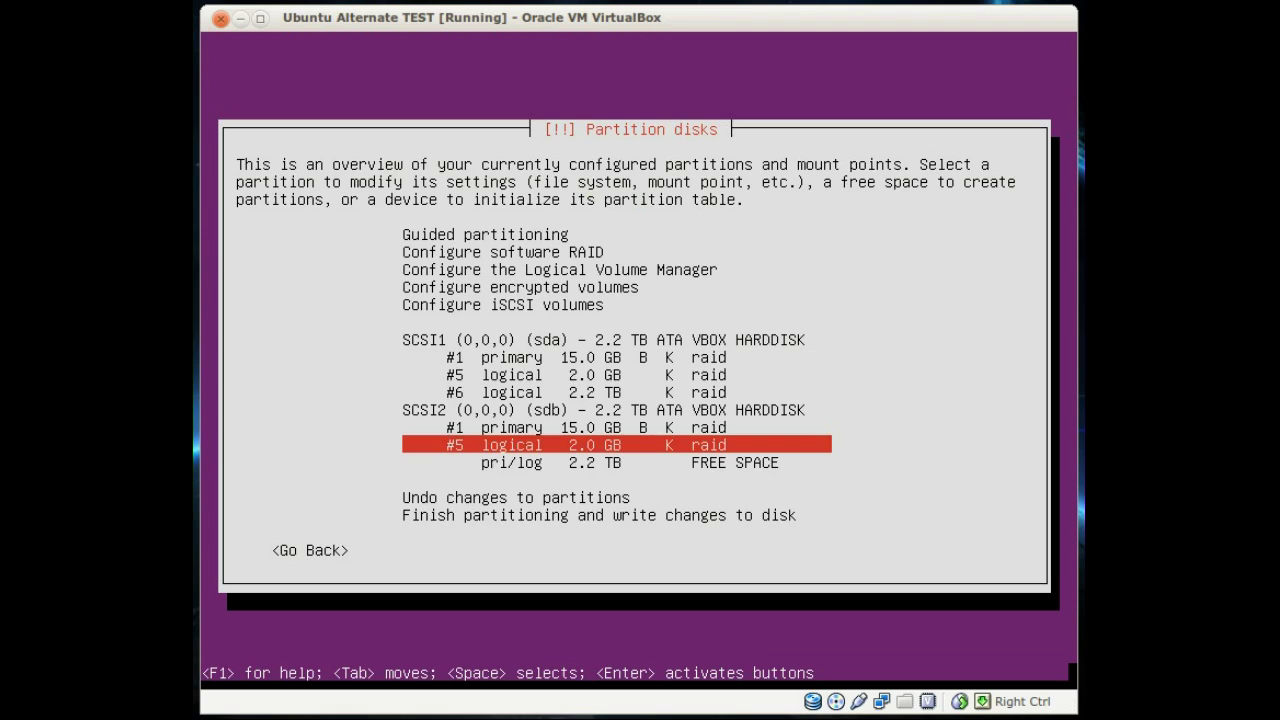
Step: Create logical partition #6 from sdb's remaining 2.2 TB as a RAID physical volume
{"action": "key", "text": "Down"}
{"action": "key", "text": "Return"}
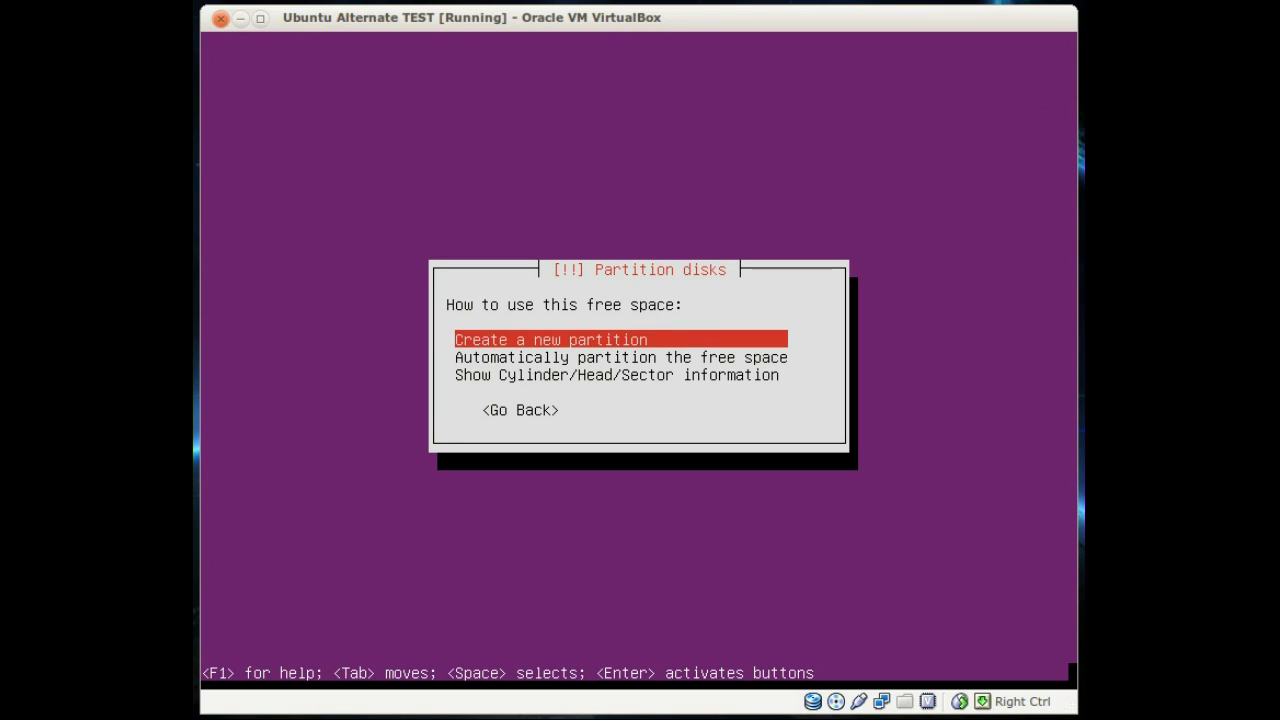
{"action": "key", "text": "Return"}
{"action": "key", "text": "Return"}
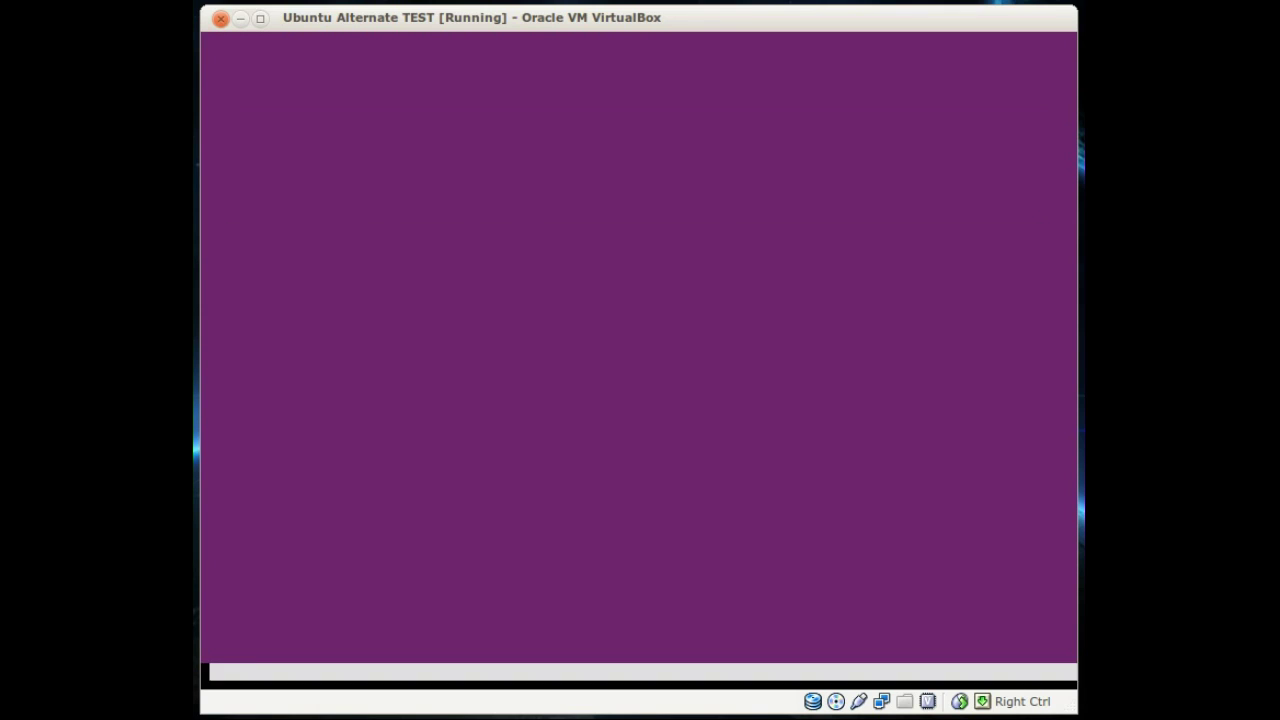
{"action": "key", "text": "Return"}
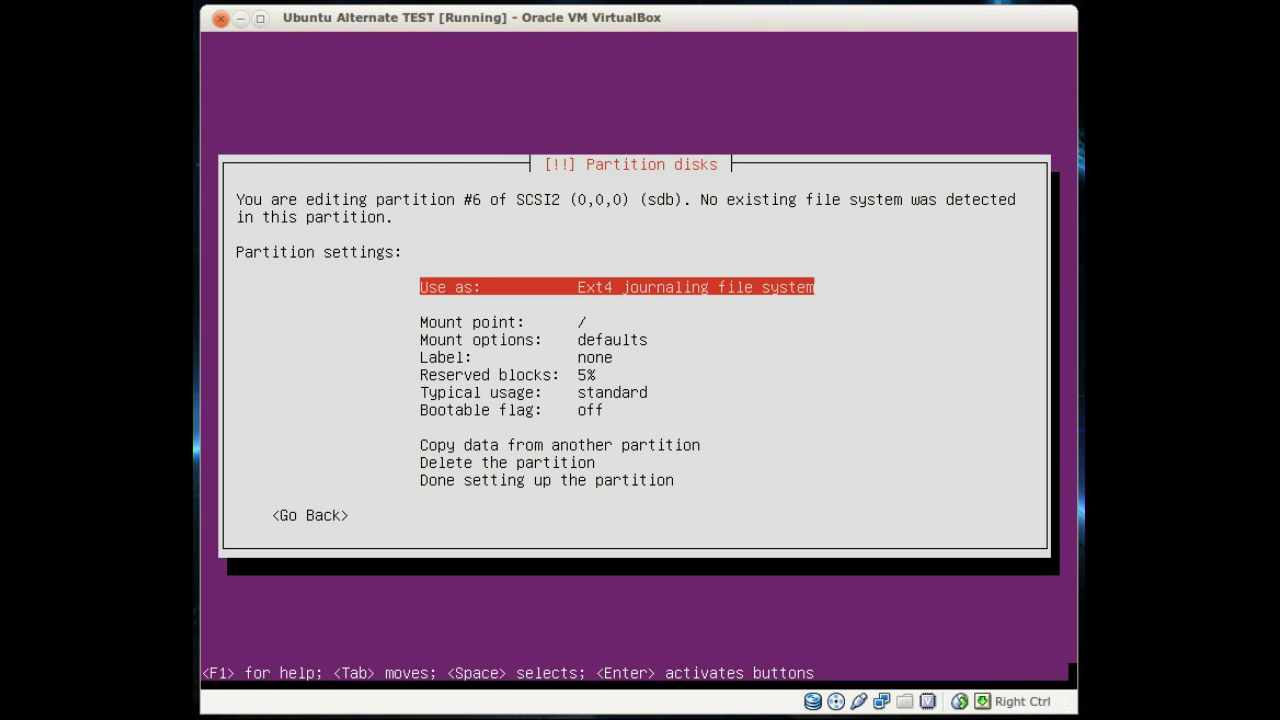
{"action": "key", "text": "Return"}
{"action": "key", "text": "Return"}
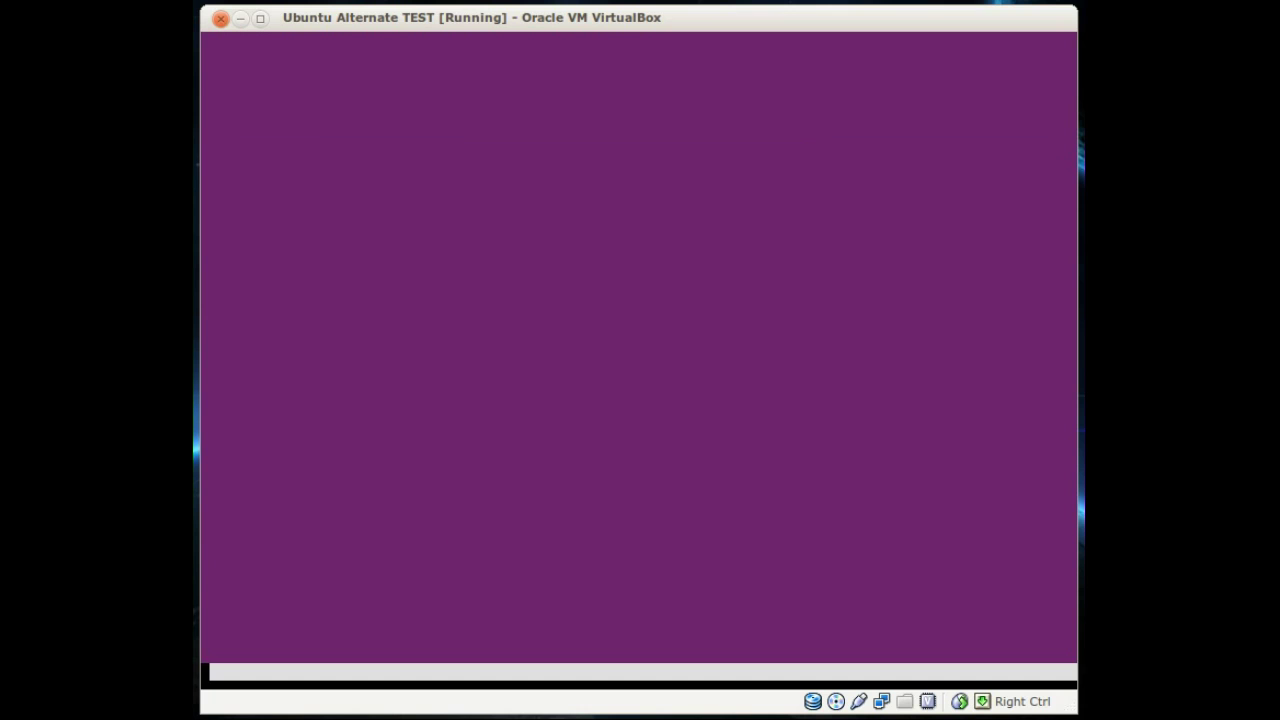
{"action": "key", "text": "Down"}
{"action": "key", "text": "Down"}
{"action": "key", "text": "Down"}
{"action": "key", "text": "Down"}
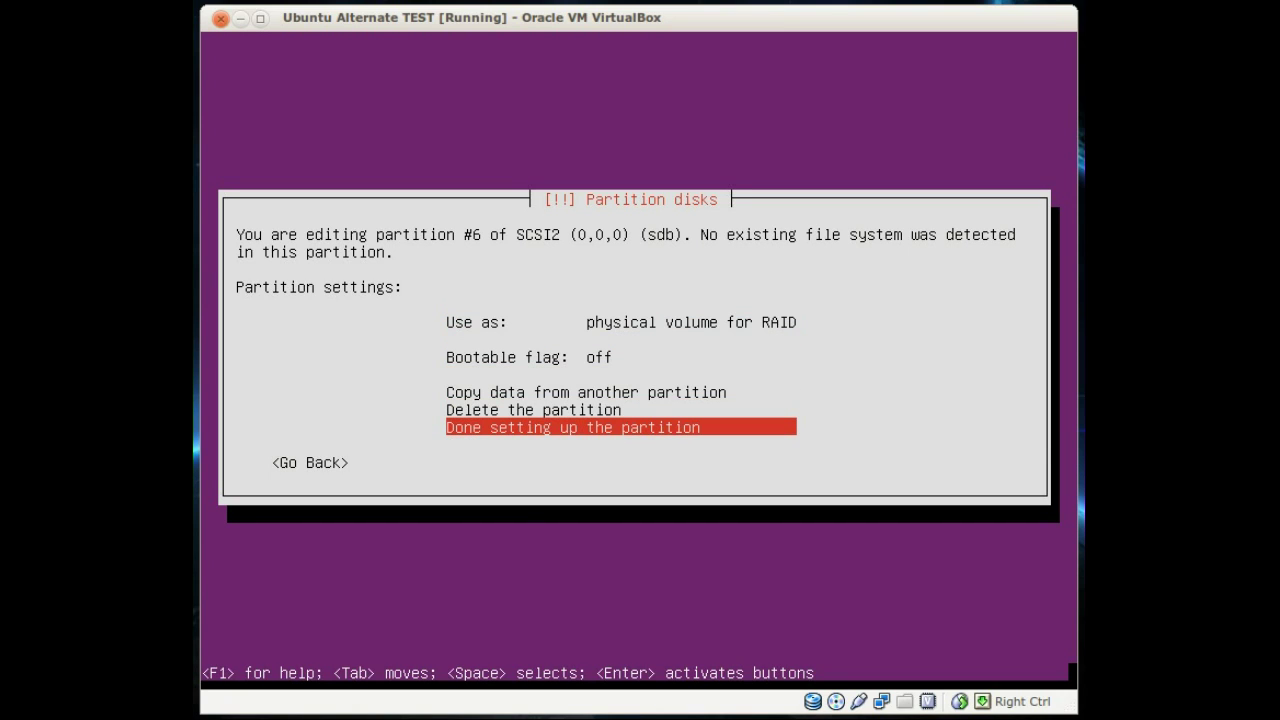
{"action": "key", "text": "Return"}
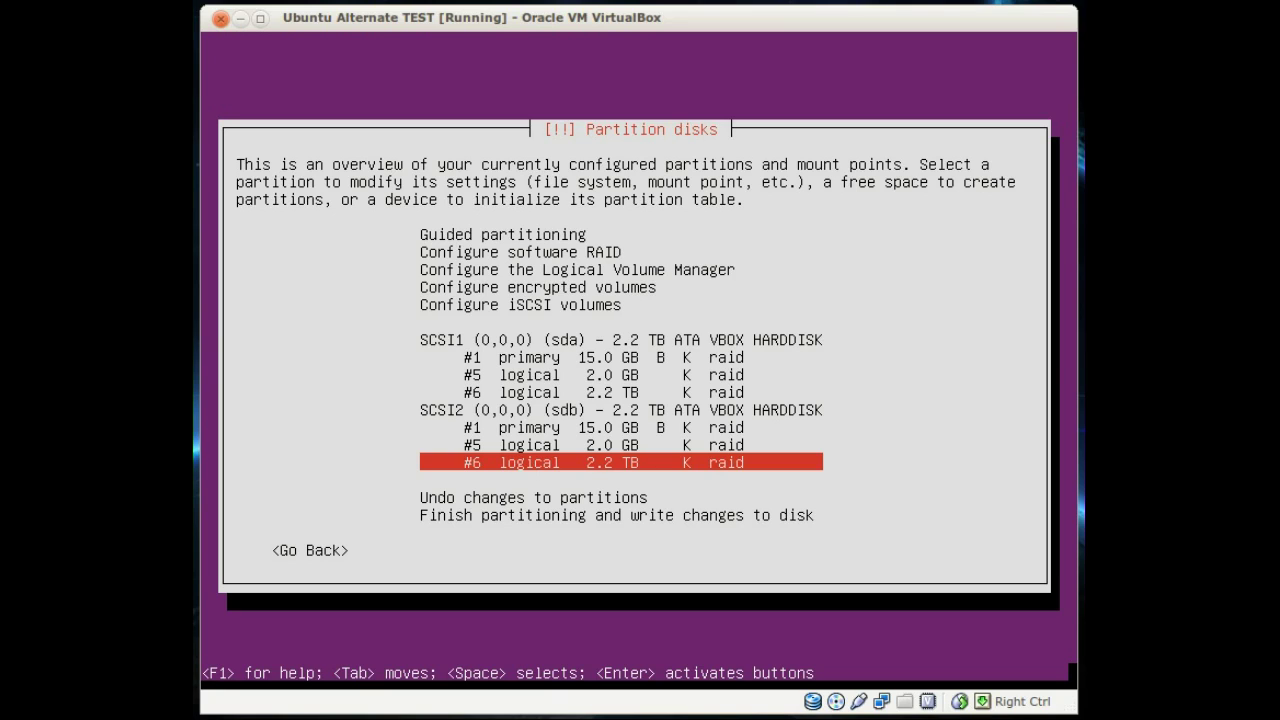
Step: Start software RAID configuration and agree to write the partition layout to both disks
{"action": "key", "text": "Up"}
{"action": "key", "text": "Up"}
{"action": "key", "text": "Up"}
{"action": "key", "text": "Up"}
{"action": "key", "text": "Up"}
{"action": "key", "text": "Up"}
{"action": "key", "text": "Up"}
{"action": "key", "text": "Up"}
{"action": "key", "text": "Up"}
{"action": "key", "text": "Up"}
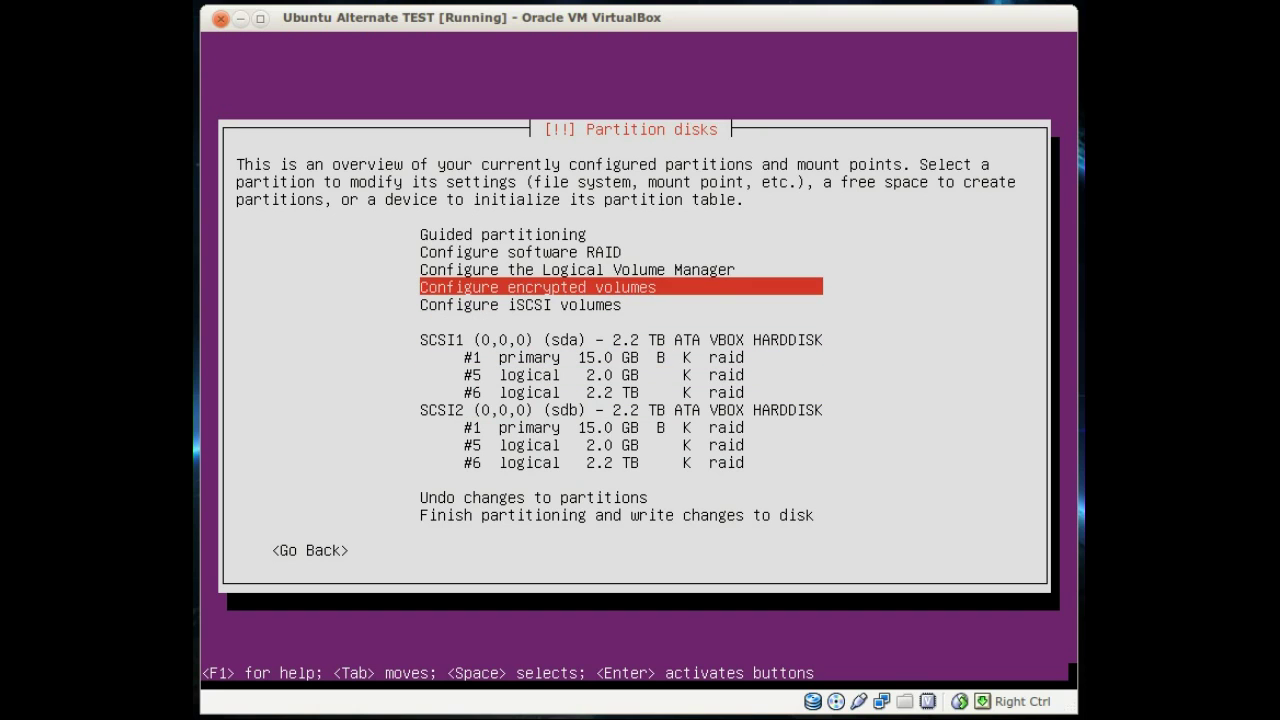
{"action": "key", "text": "Up"}
{"action": "key", "text": "Up"}
{"action": "key", "text": "Return"}
{"action": "key", "text": "Tab"}
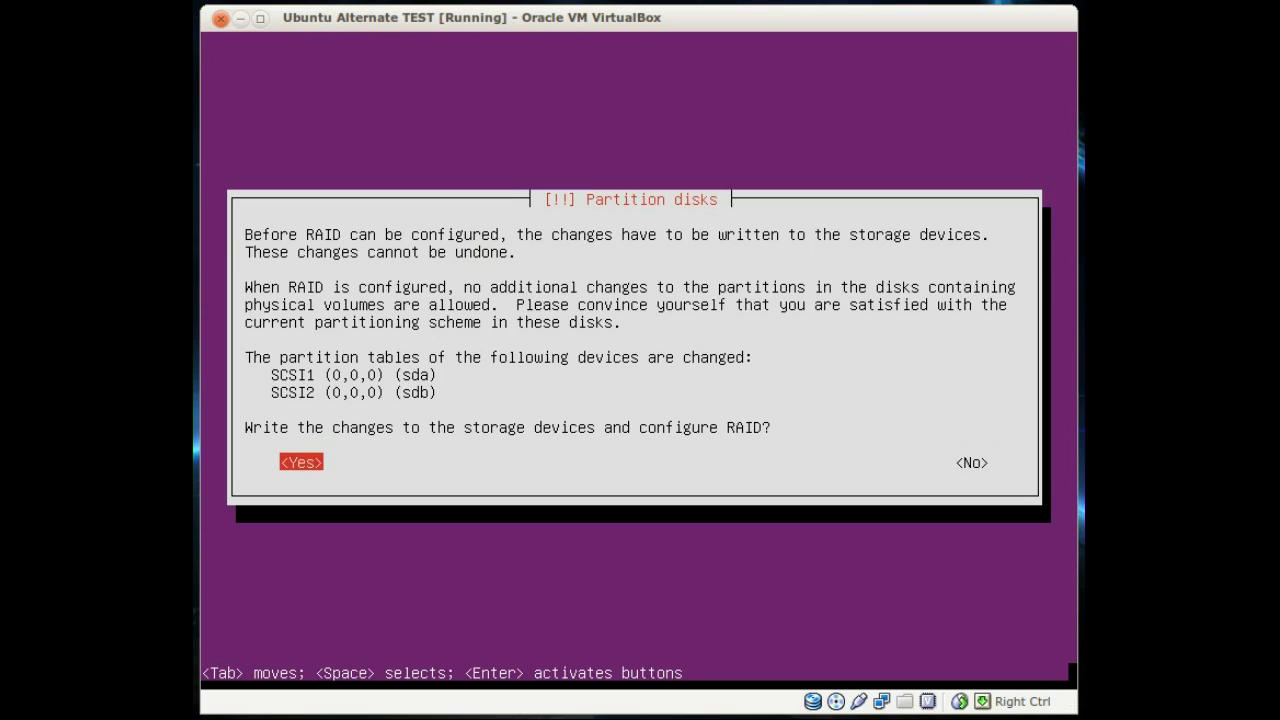
{"action": "key", "text": "Return"}
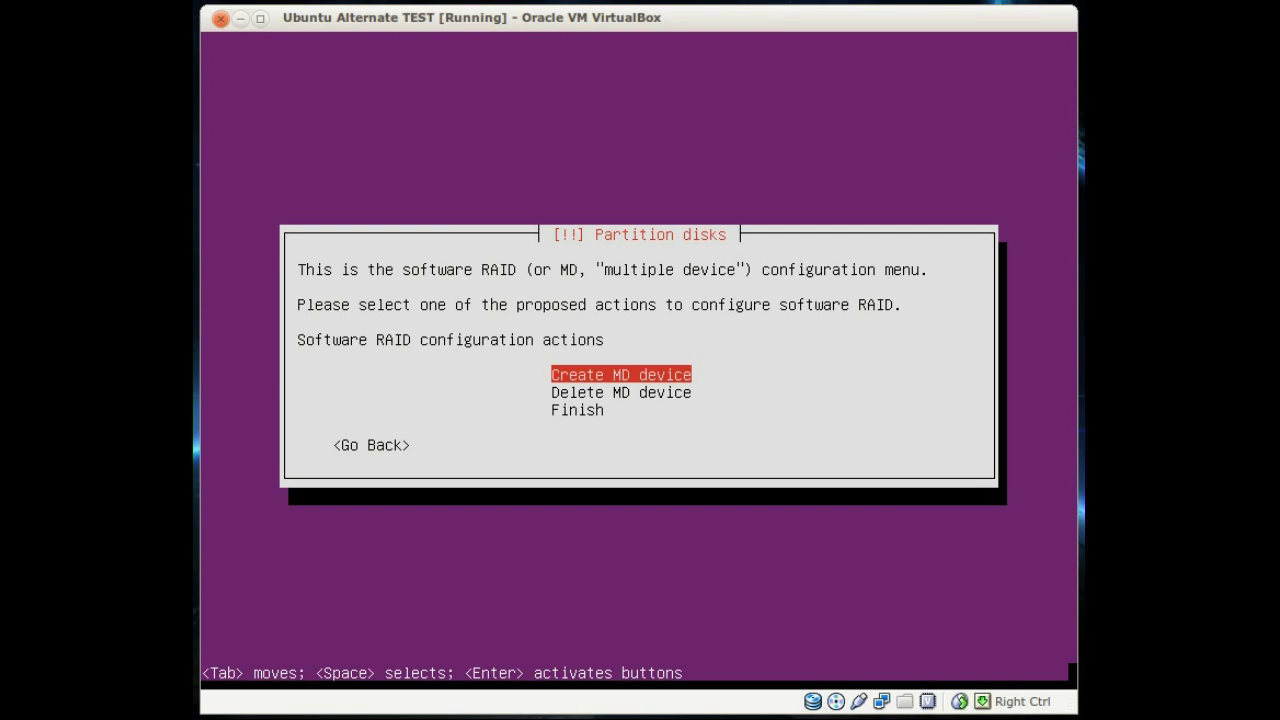
Step: Create a RAID1 MD device with 2 active, 0 spare devices from /dev/sda1 and /dev/sdb1
{"action": "key", "text": "Return"}
{"action": "key", "text": "Down"}
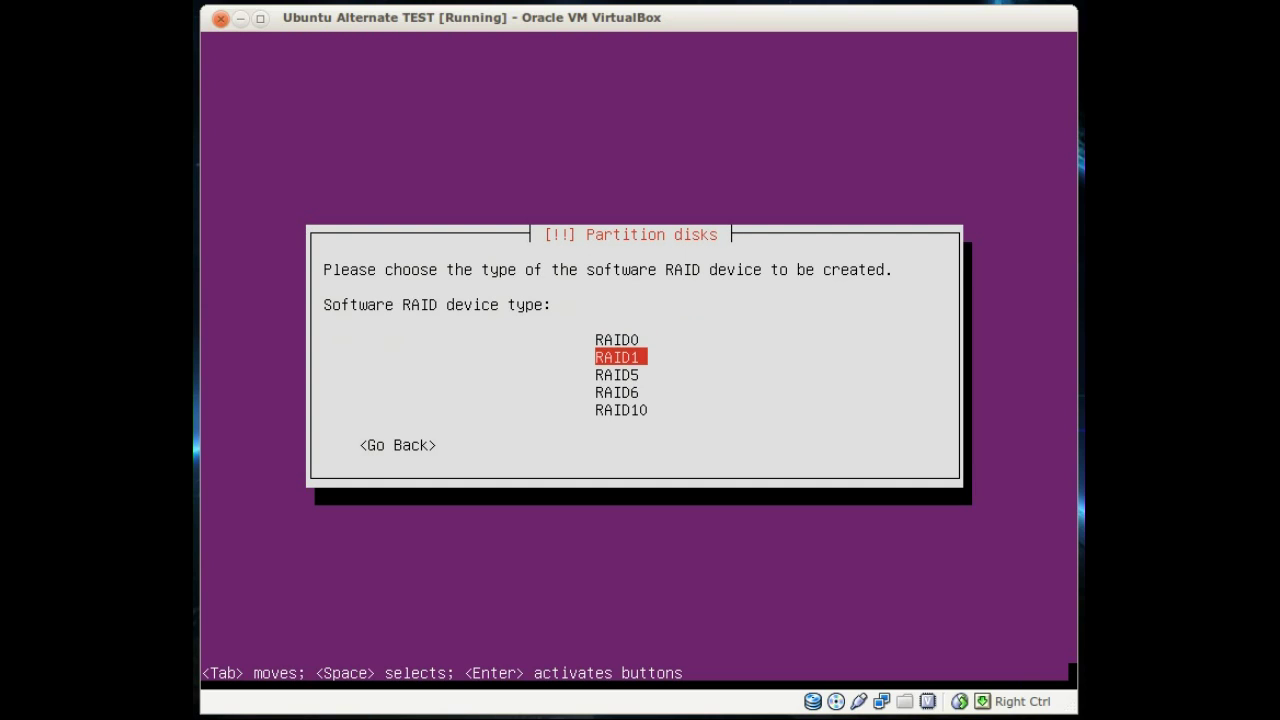
{"action": "key", "text": "Return"}
{"action": "key", "text": "Return"}
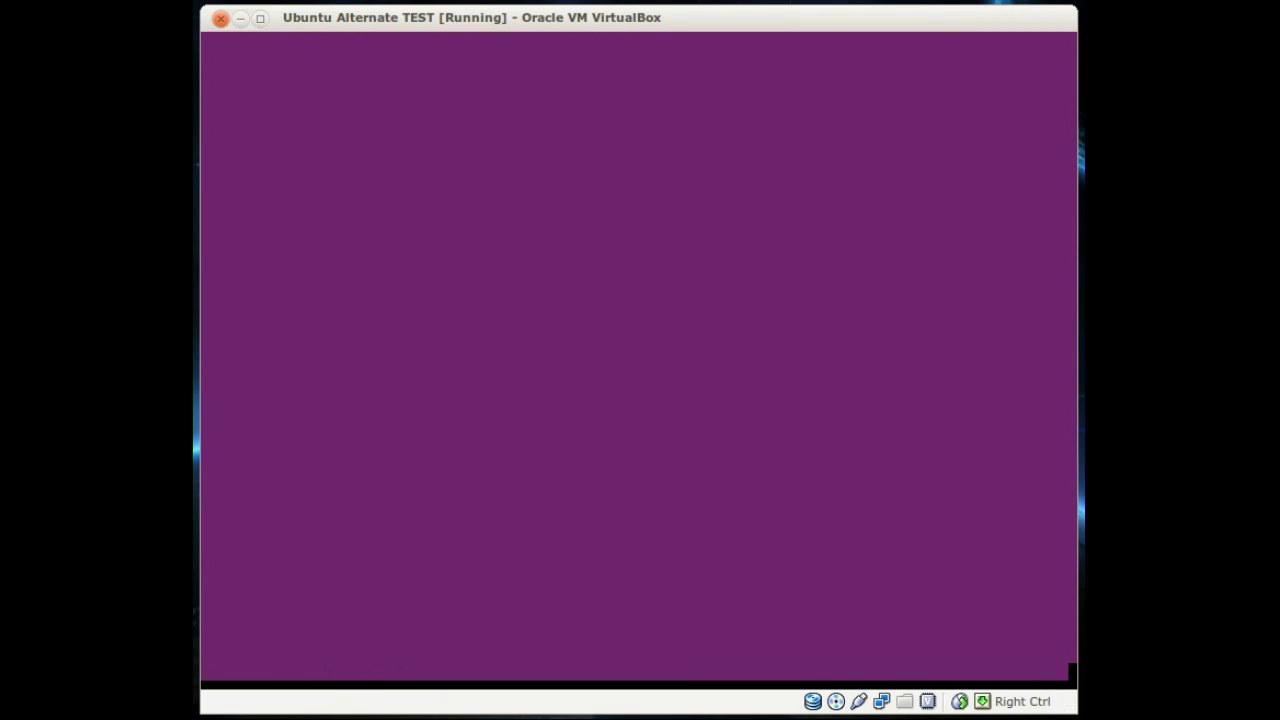
{"action": "key", "text": "Tab"}
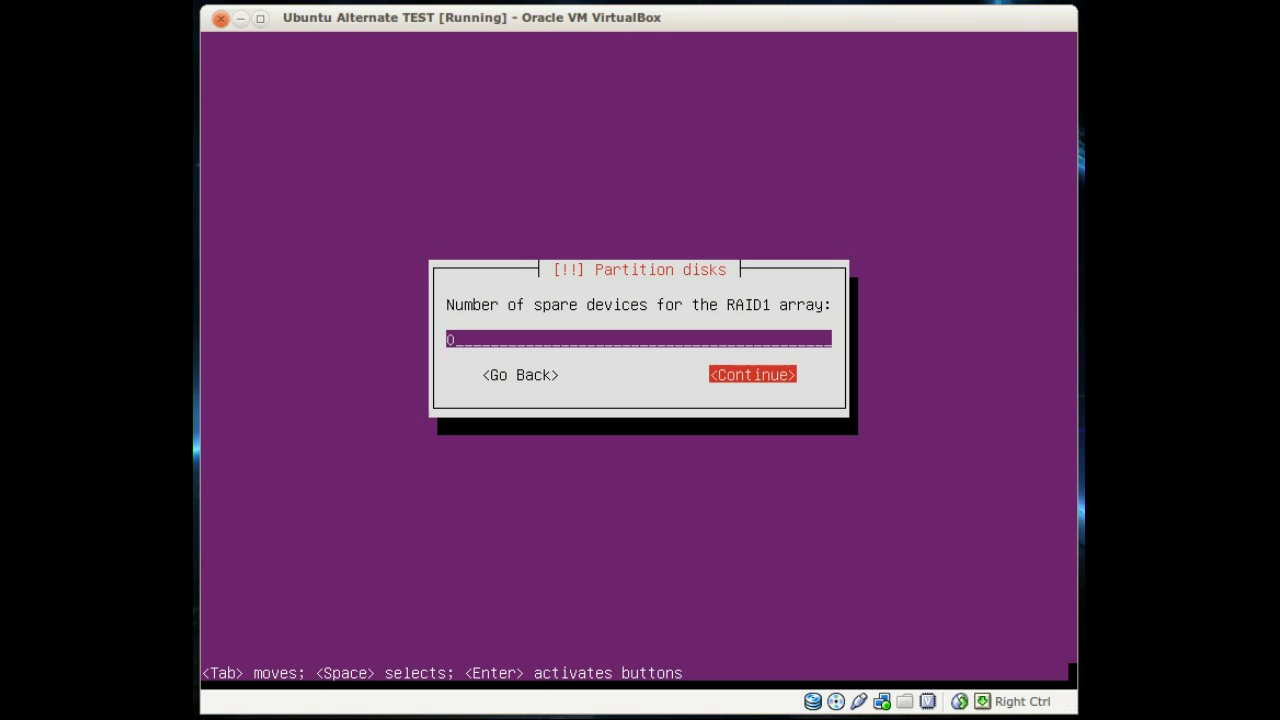
{"action": "key", "text": "Return"}
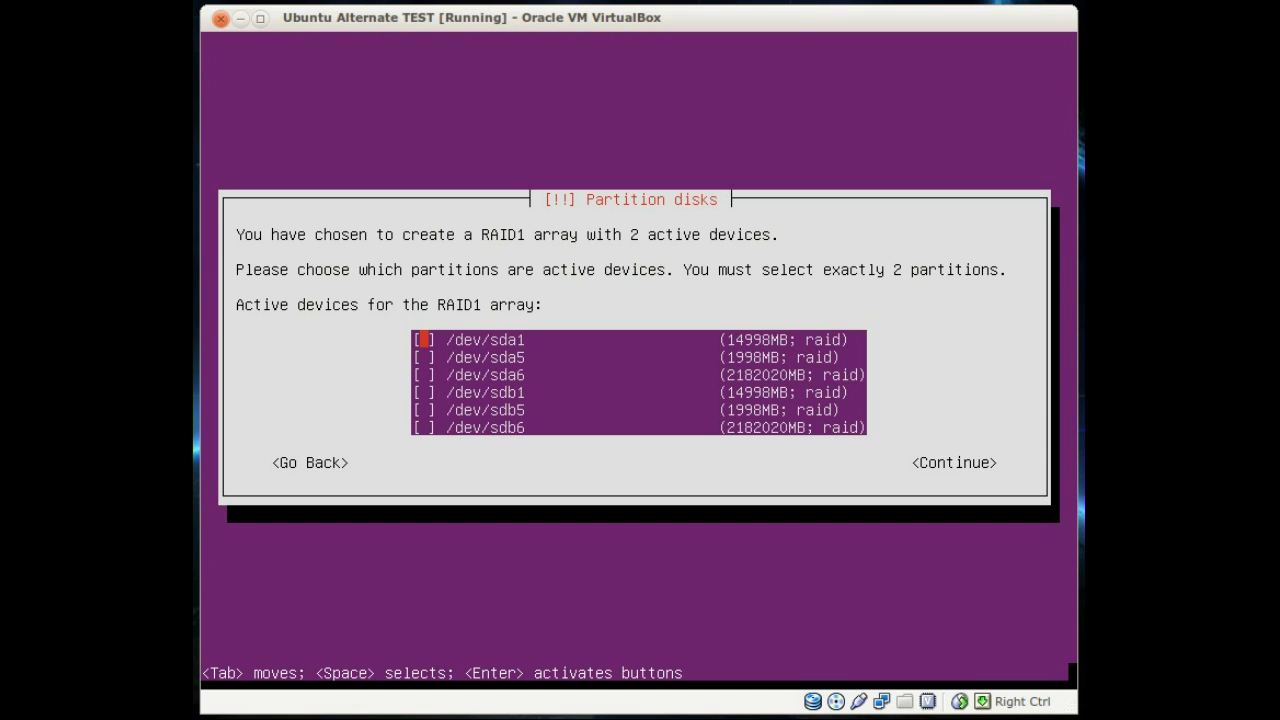
{"action": "key", "text": "space"}
{"action": "key", "text": "Down"}
{"action": "key", "text": "Down"}
{"action": "key", "text": "Down"}
{"action": "key", "text": "space"}
{"action": "key", "text": "Tab"}
{"action": "key", "text": "Return"}
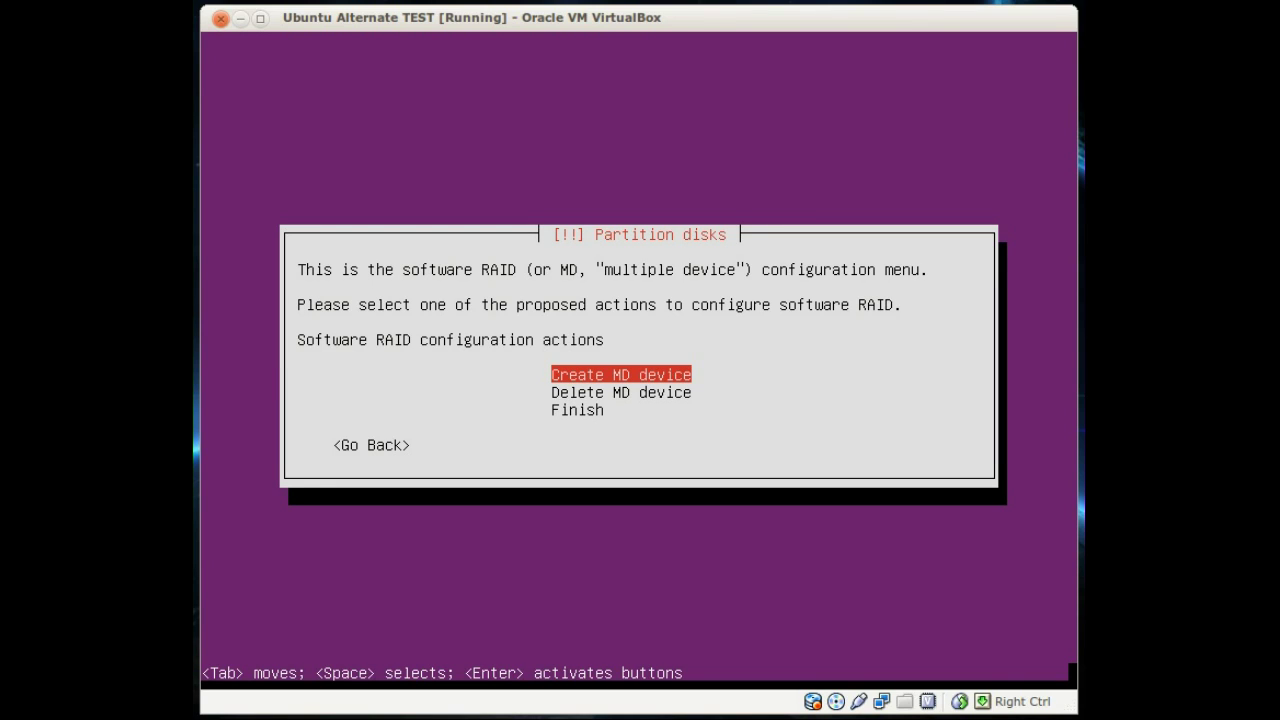
Step: Create a second RAID1 device, 2 active and 0 spare, mirroring /dev/sda5 and /dev/sdb5
{"action": "key", "text": "Return"}
{"action": "key", "text": "Return"}
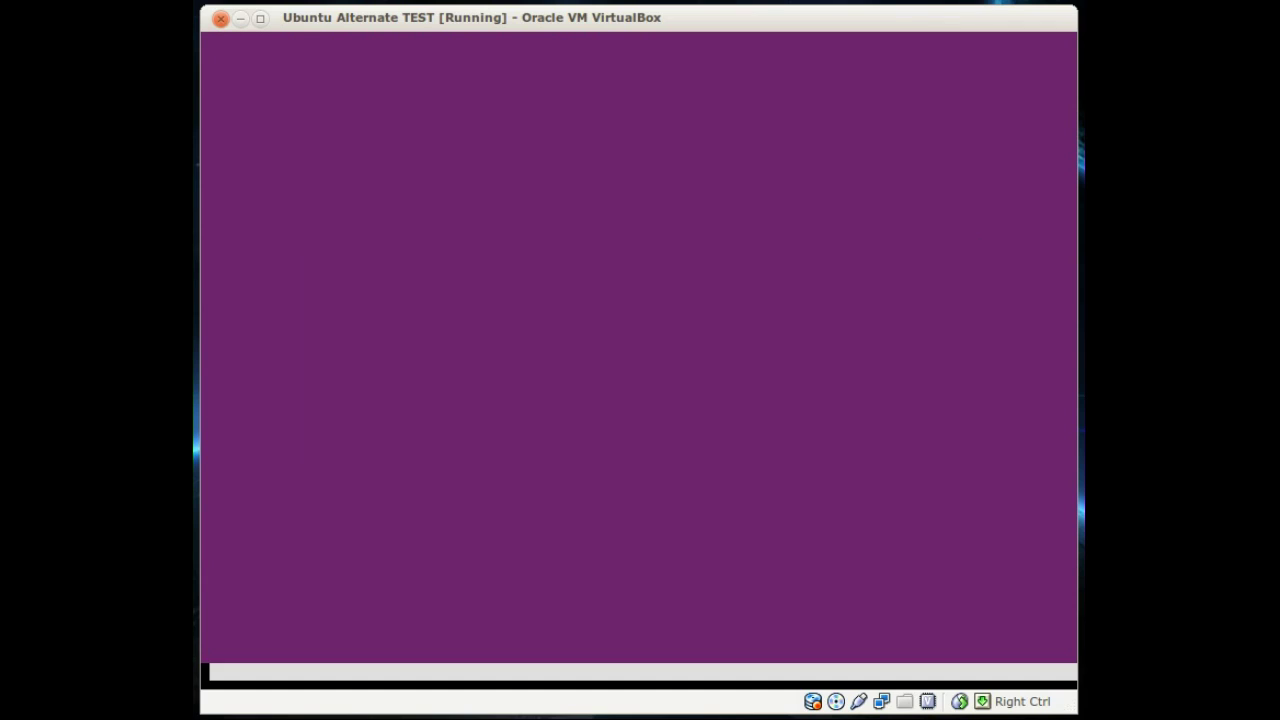
{"action": "key", "text": "Return"}
{"action": "key", "text": "Tab"}
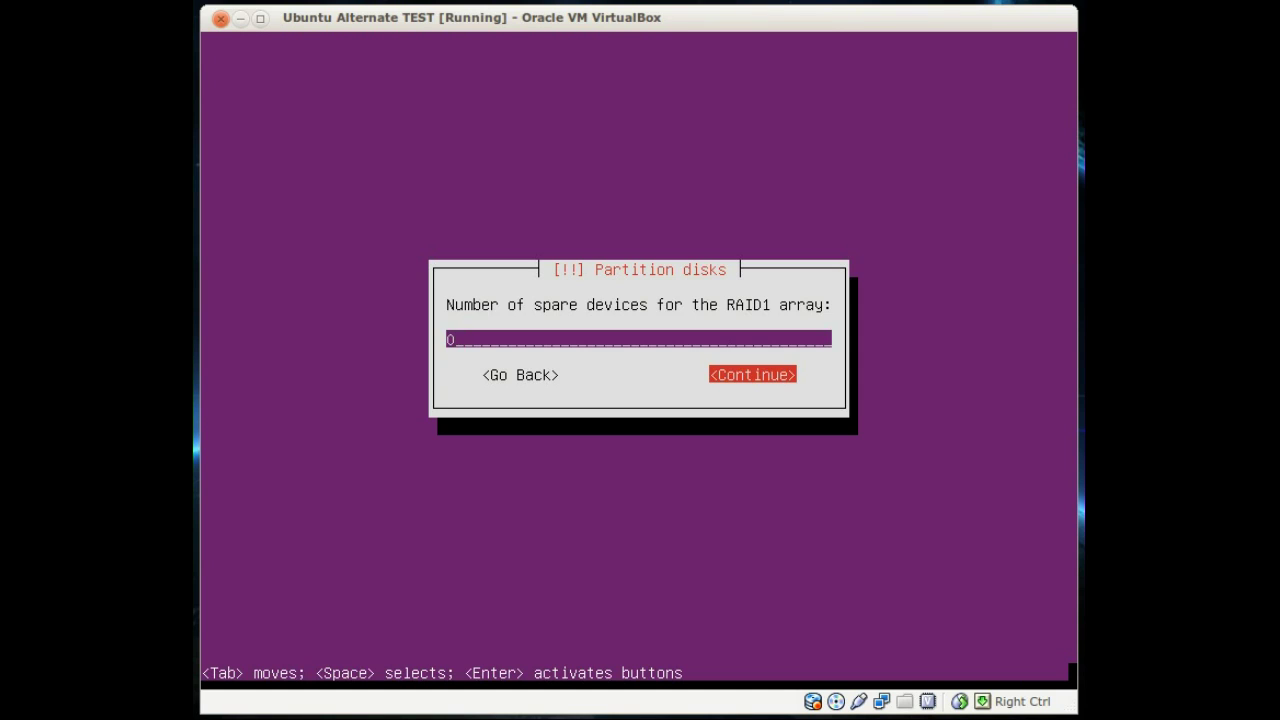
{"action": "key", "text": "Return"}
{"action": "key", "text": "space"}
{"action": "key", "text": "Down"}
{"action": "key", "text": "Down"}
{"action": "key", "text": "space"}
{"action": "key", "text": "Tab"}
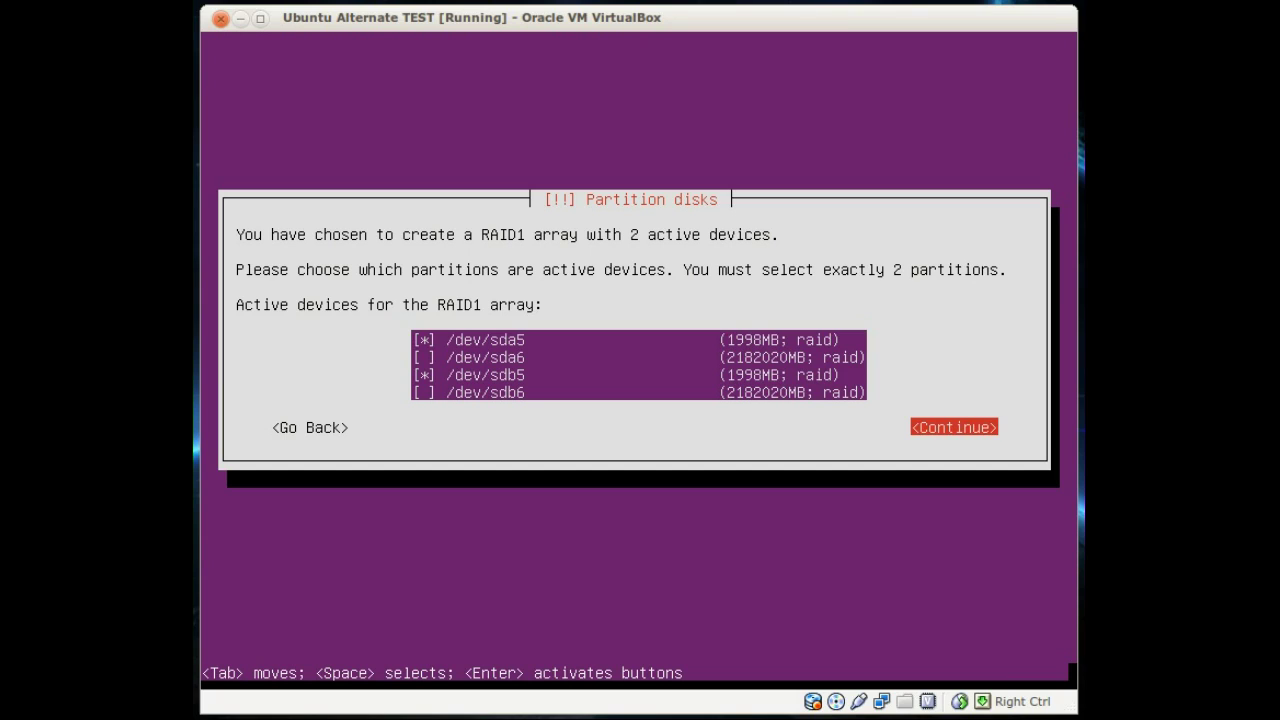
{"action": "key", "text": "Return"}
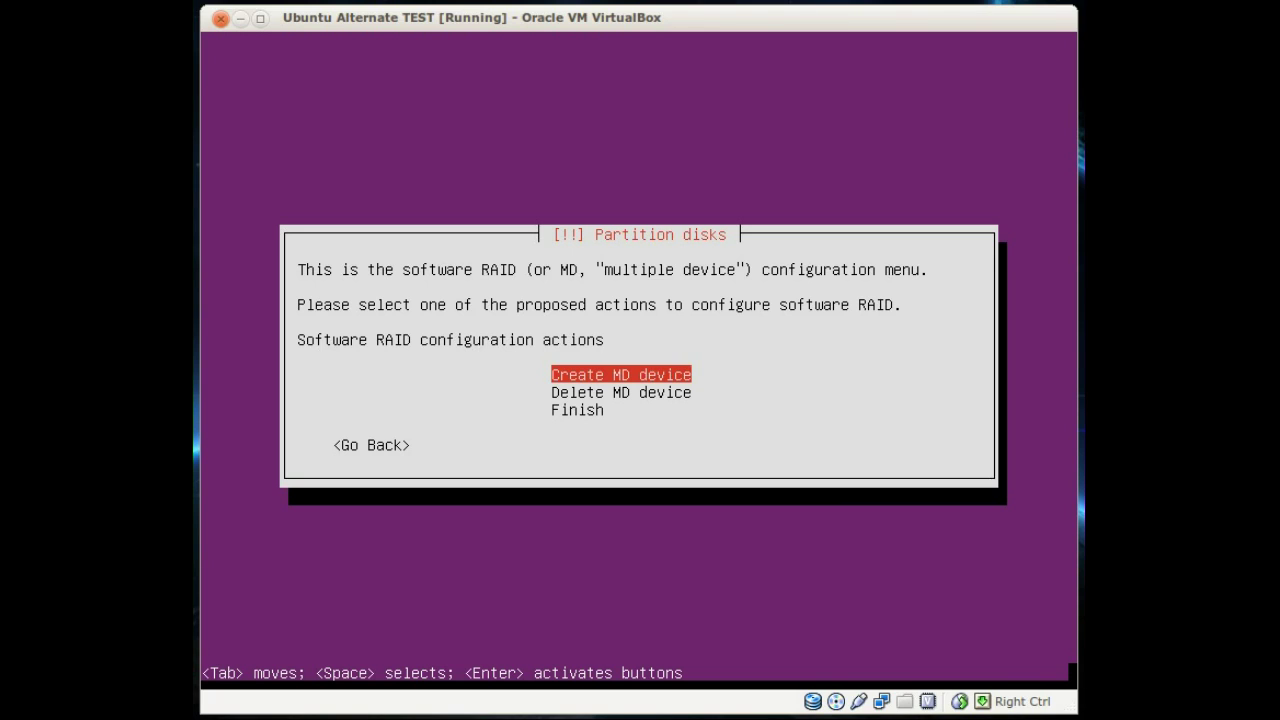
Step: Create a third RAID1 device, 2 active and 0 spare, mirroring /dev/sda6 and /dev/sdb6
{"action": "key", "text": "Return"}
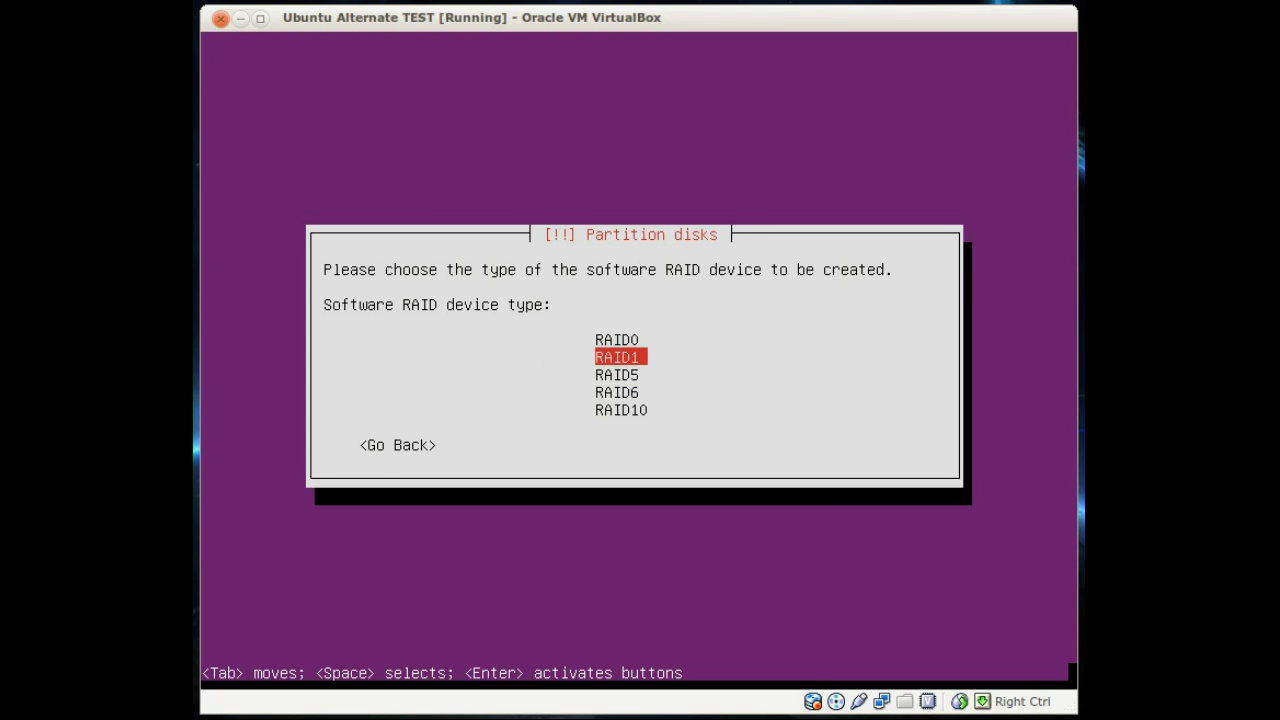
{"action": "key", "text": "Return"}
{"action": "key", "text": "Tab"}
{"action": "key", "text": "Return"}
{"action": "key", "text": "Tab"}
{"action": "key", "text": "Return"}
{"action": "key", "text": "Down"}
{"action": "key", "text": "space"}
{"action": "key", "text": "Tab"}
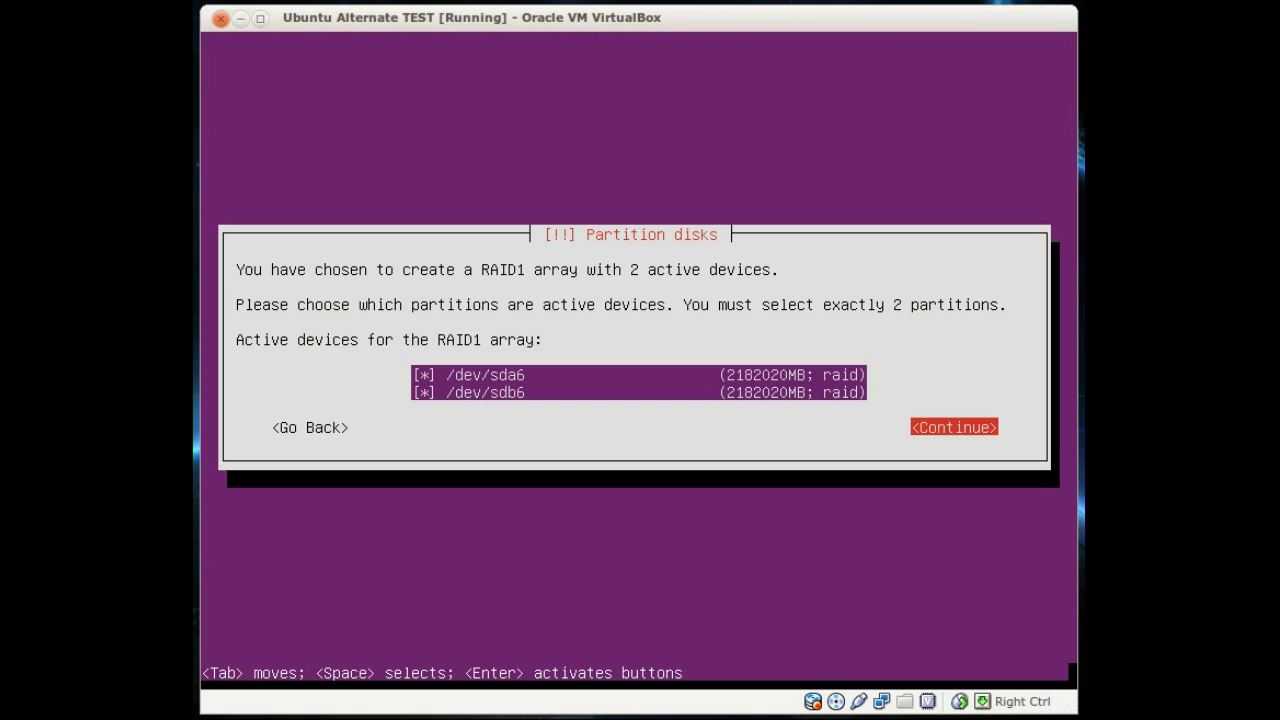
{"action": "key", "text": "Return"}
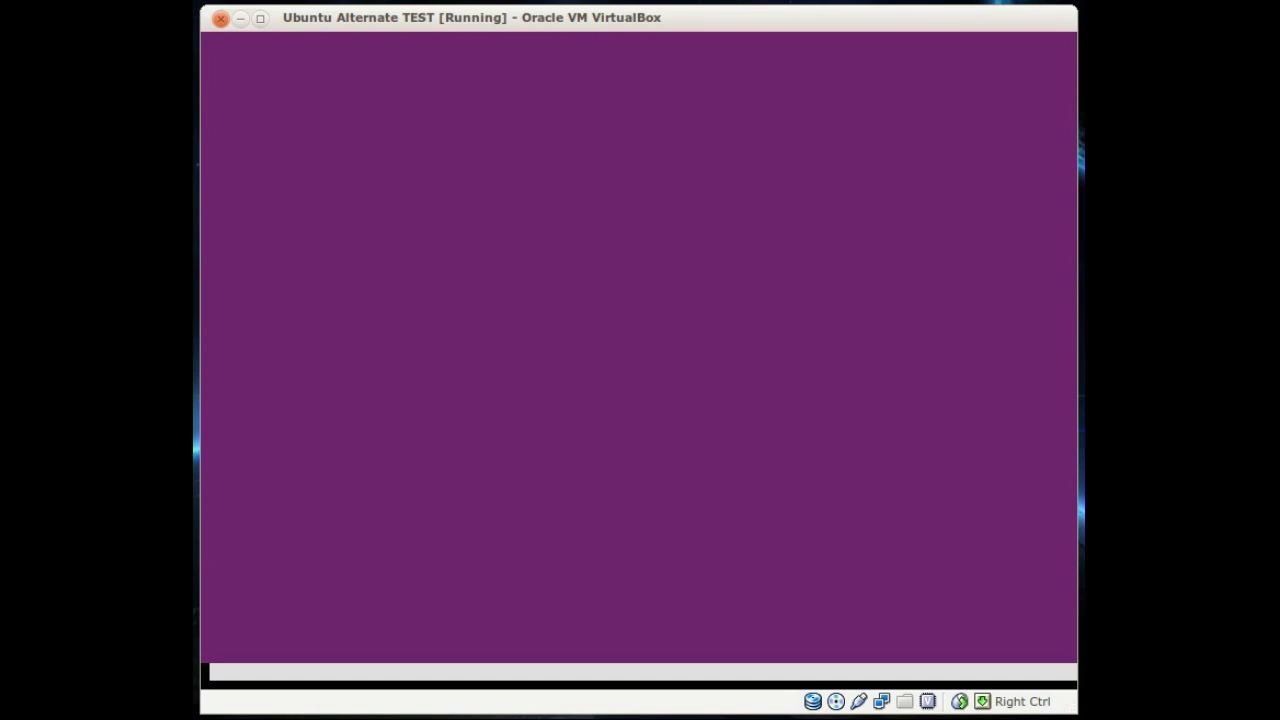
{"action": "key", "text": "Down"}
{"action": "key", "text": "Down"}
Step: Choose Finish in the software RAID menu to return to the partition overview
{"action": "key", "text": "Return"}
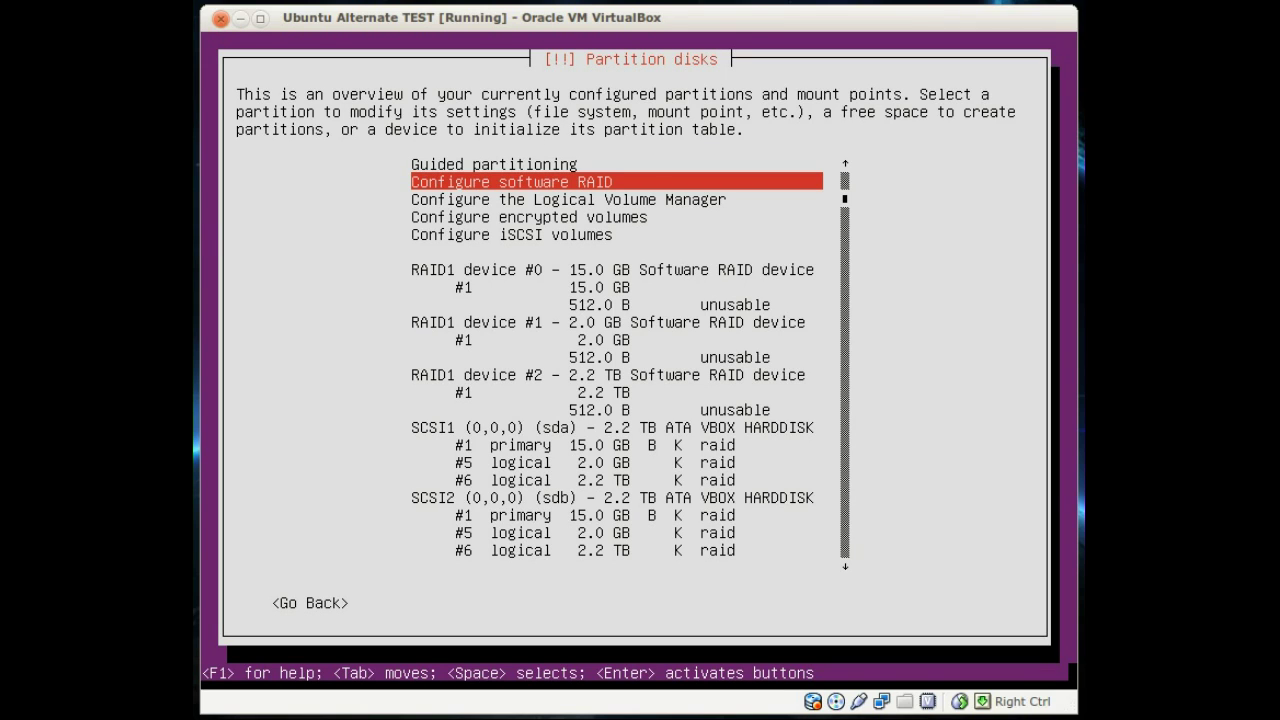
Step: Set RAID1 device #0's 15.0 GB partition #1 to Ext4 journaling with mount point /
{"action": "key", "text": "Down"}
{"action": "key", "text": "Down"}
{"action": "key", "text": "Down"}
{"action": "key", "text": "Down"}
{"action": "key", "text": "Down"}
{"action": "key", "text": "Down"}
{"action": "key", "text": "Down"}
{"action": "key", "text": "Down"}
{"action": "key", "text": "Down"}
{"action": "key", "text": "Down"}
{"action": "key", "text": "Down"}
{"action": "key", "text": "Down"}
{"action": "key", "text": "Down"}
{"action": "key", "text": "Down"}
{"action": "key", "text": "Down"}
{"action": "key", "text": "Down"}
{"action": "key", "text": "Down"}
{"action": "key", "text": "Down"}
{"action": "key", "text": "Down"}
{"action": "key", "text": "Down"}
{"action": "key", "text": "Up"}
{"action": "key", "text": "Up"}
{"action": "key", "text": "Up"}
{"action": "key", "text": "Up"}
{"action": "key", "text": "Up"}
{"action": "key", "text": "Up"}
{"action": "key", "text": "Up"}
{"action": "key", "text": "Up"}
{"action": "key", "text": "Up"}
{"action": "key", "text": "Up"}
{"action": "key", "text": "Up"}
{"action": "key", "text": "Up"}
{"action": "key", "text": "Up"}
{"action": "key", "text": "Up"}
{"action": "key", "text": "Up"}
{"action": "key", "text": "Up"}
{"action": "key", "text": "Up"}
{"action": "key", "text": "Up"}
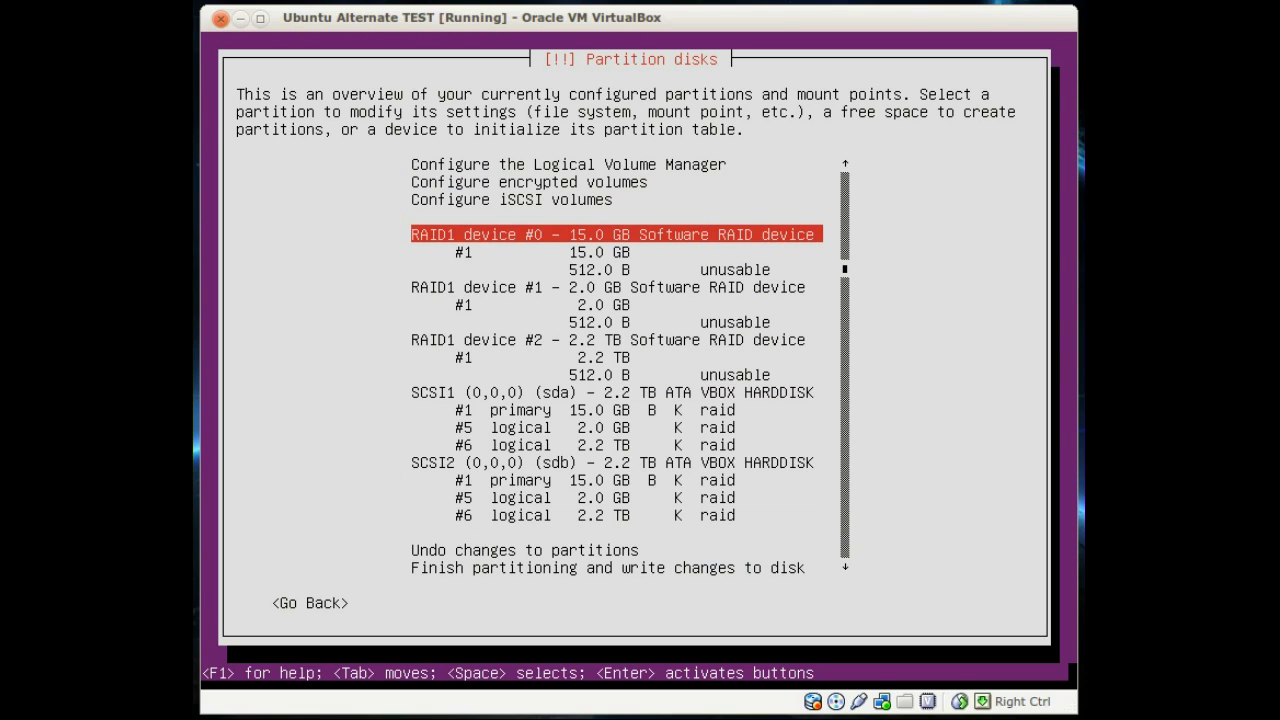
{"action": "key", "text": "Down"}
{"action": "key", "text": "Down"}
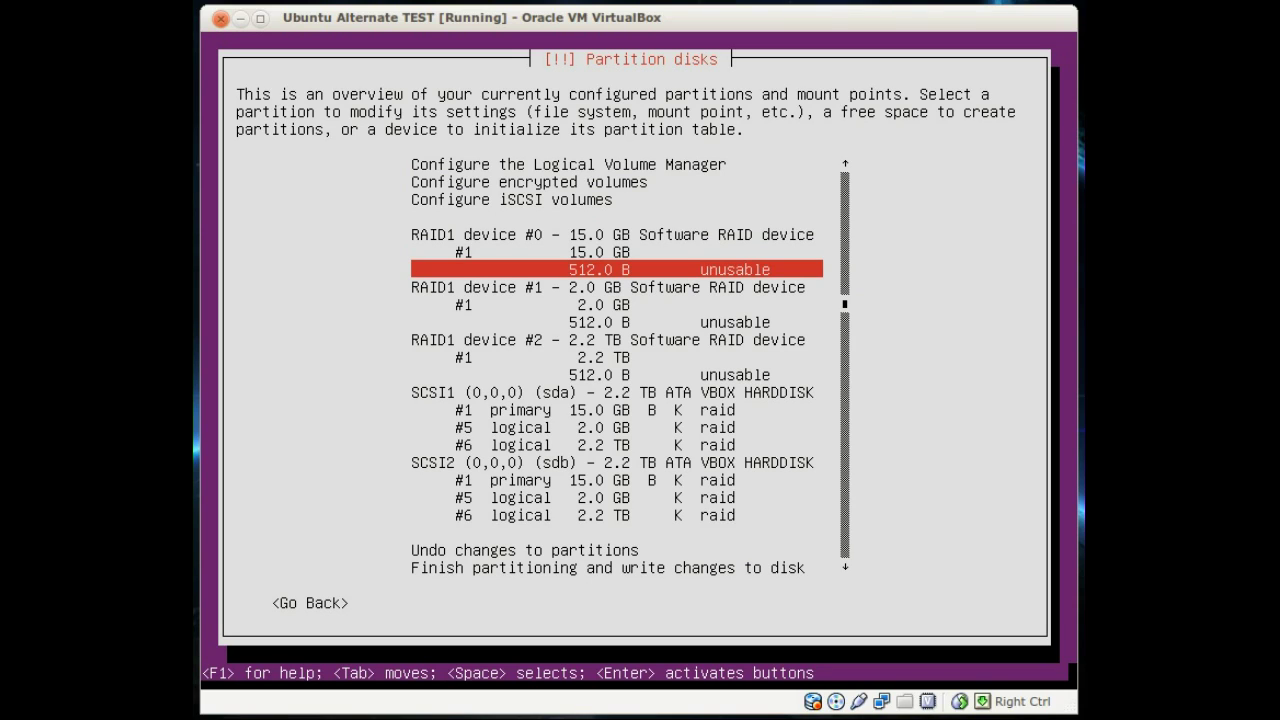
{"action": "key", "text": "Up"}
{"action": "key", "text": "Return"}
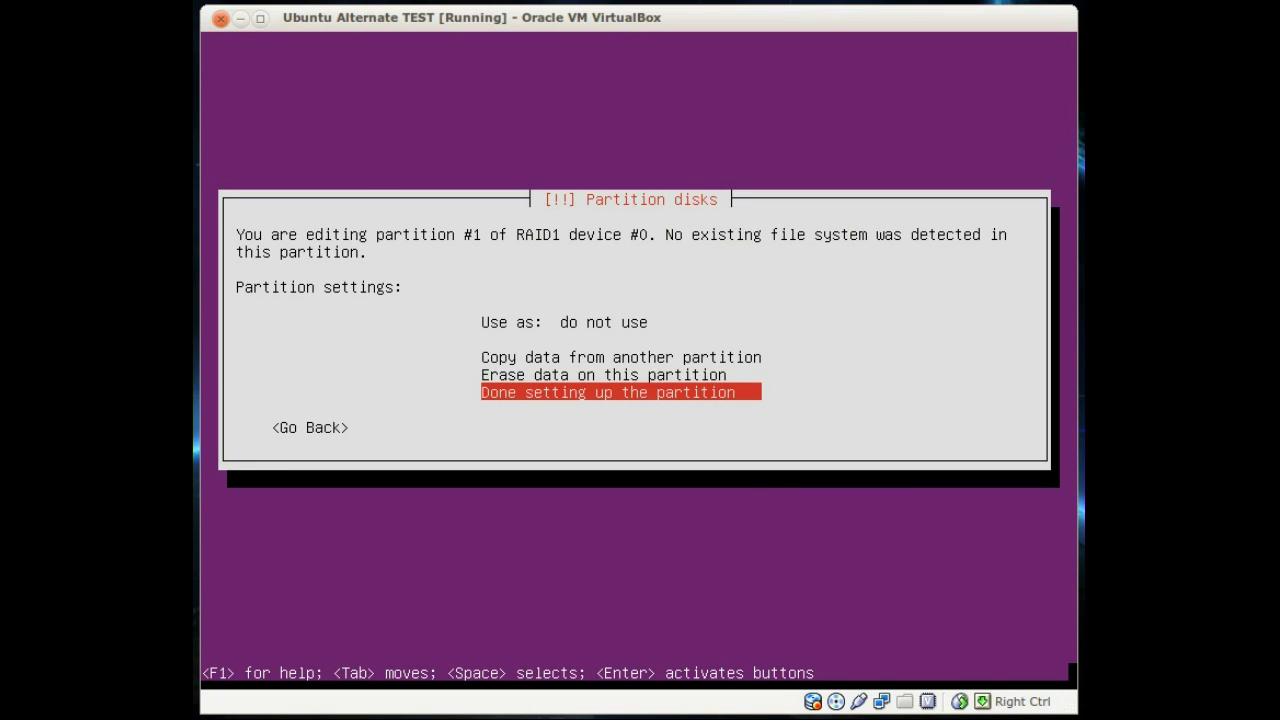
{"action": "key", "text": "Up"}
{"action": "key", "text": "Up"}
{"action": "key", "text": "Up"}
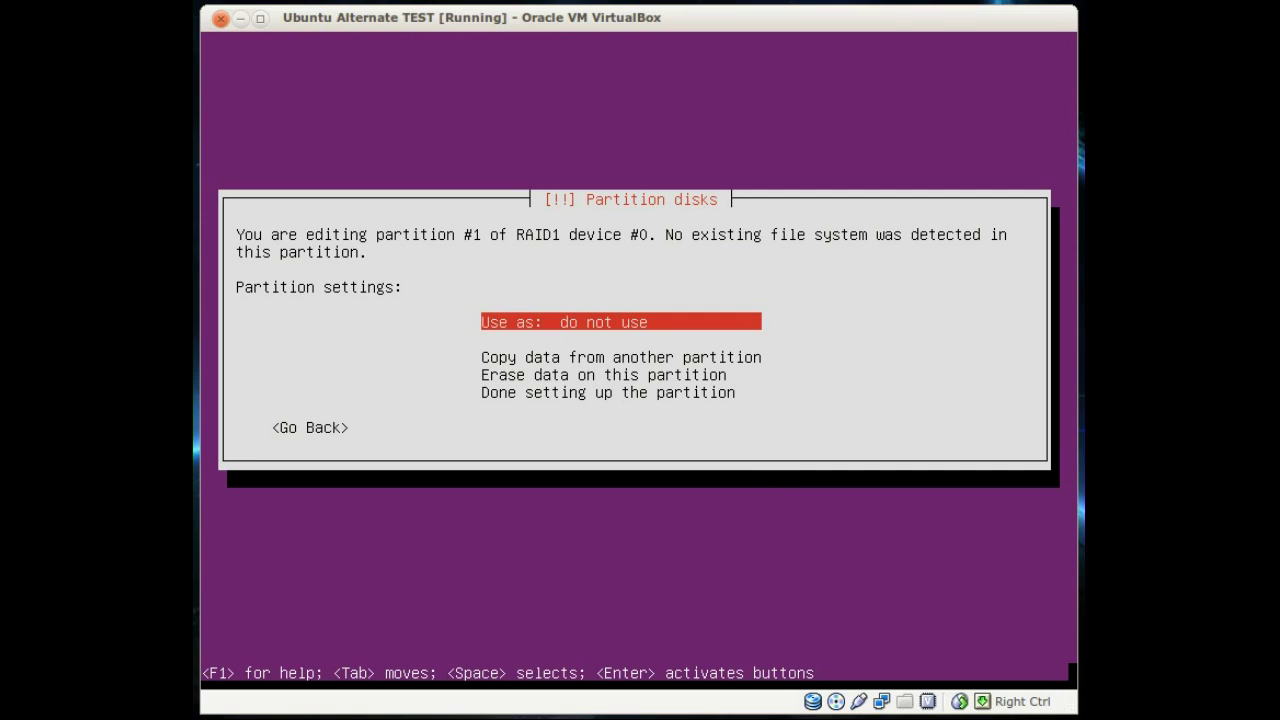
{"action": "key", "text": "Return"}
{"action": "key", "text": "Return"}
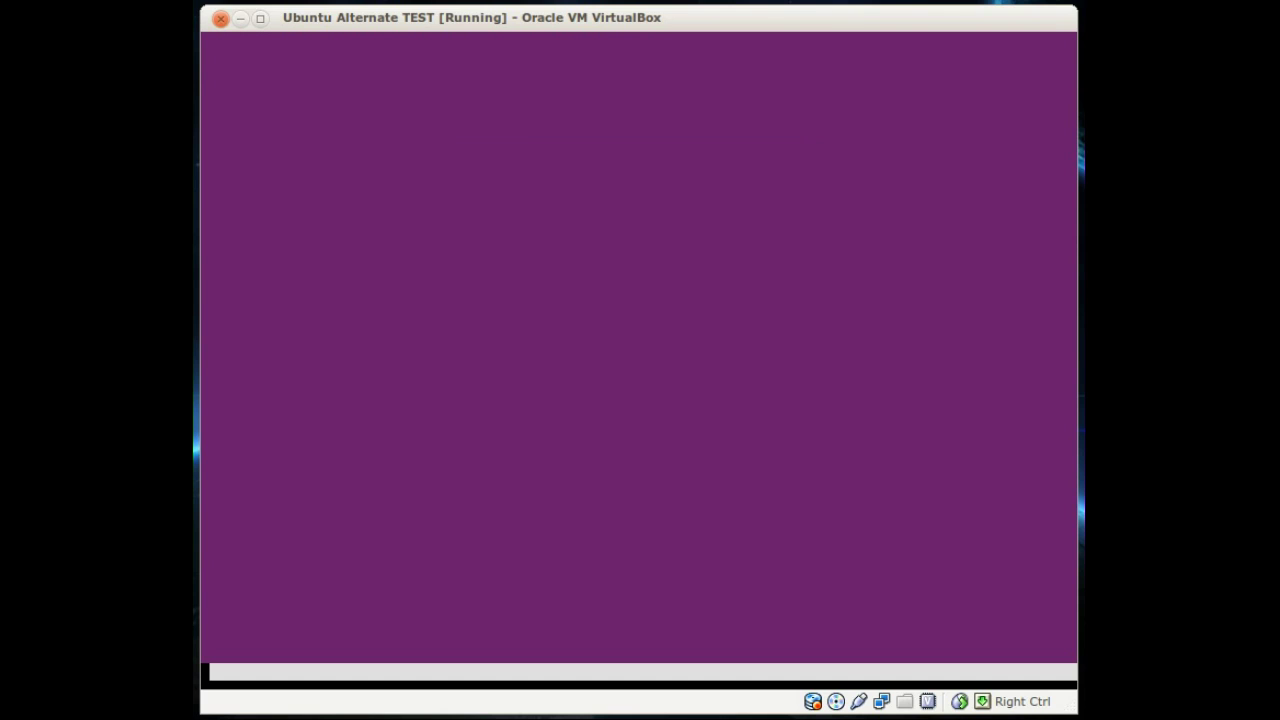
{"action": "key", "text": "Down"}
{"action": "key", "text": "Return"}
{"action": "key", "text": "Return"}
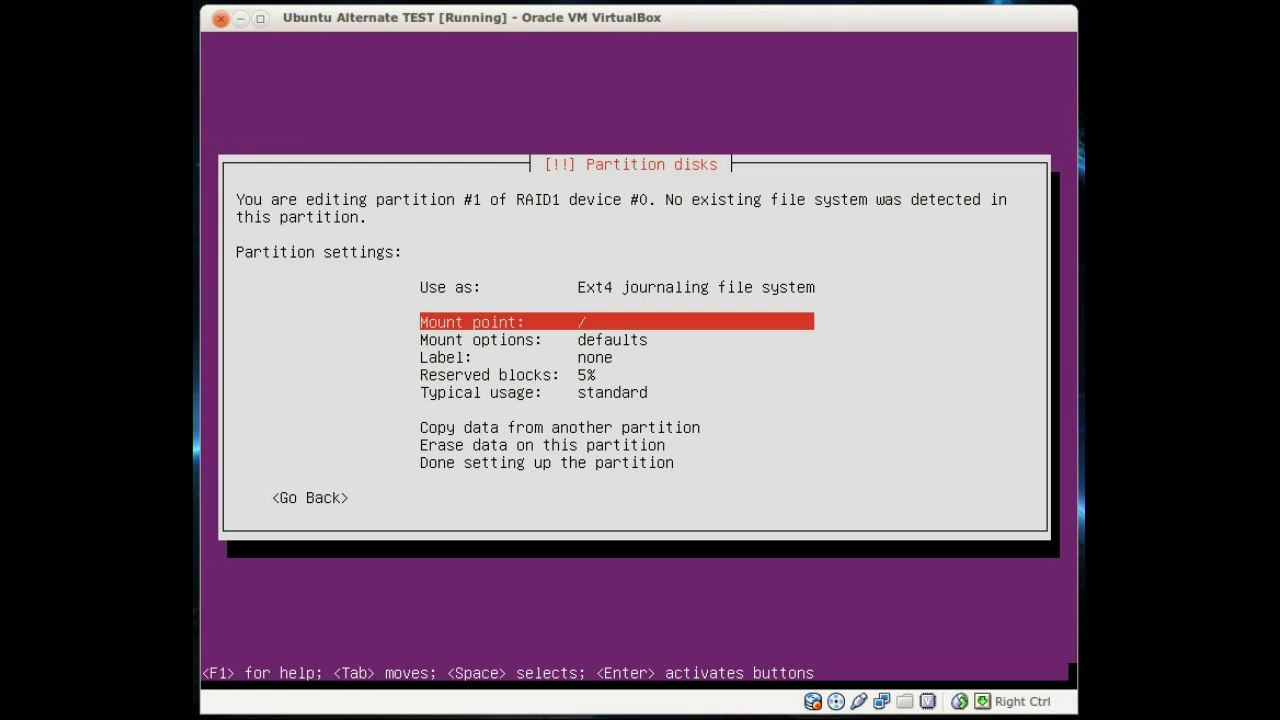
{"action": "key", "text": "Down"}
{"action": "key", "text": "Down"}
{"action": "key", "text": "Down"}
{"action": "key", "text": "Down"}
{"action": "key", "text": "Down"}
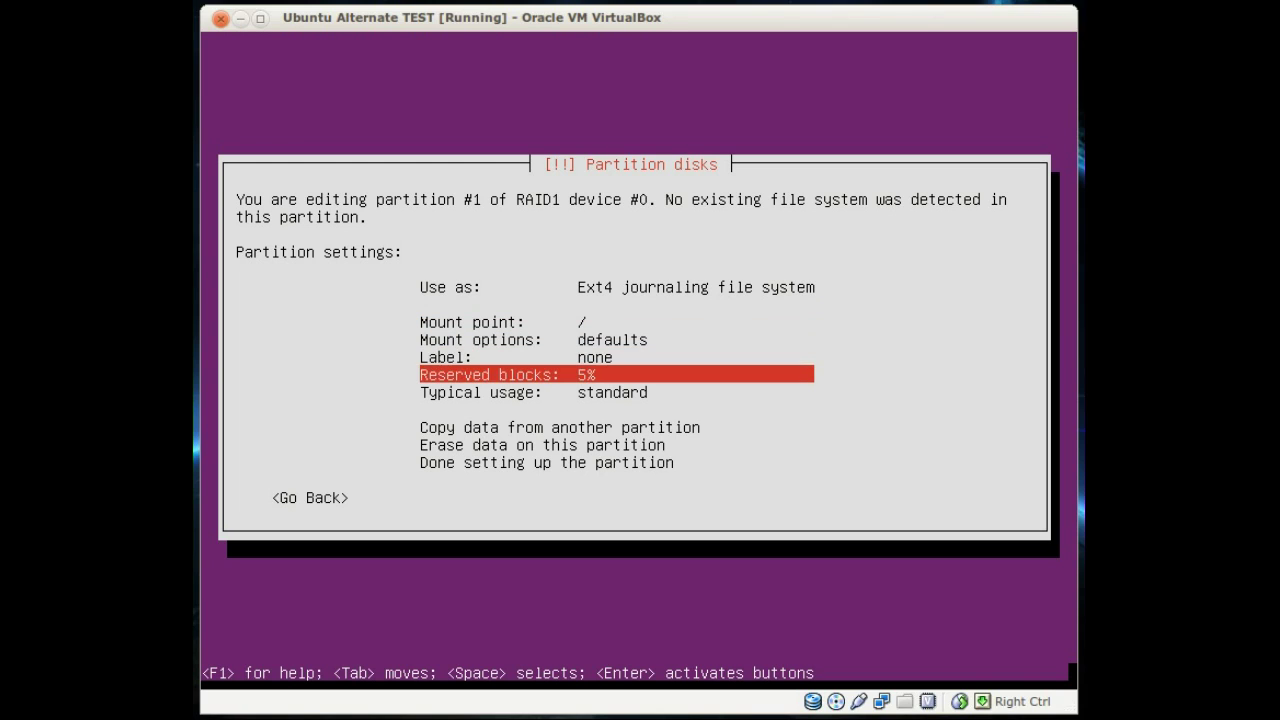
{"action": "key", "text": "Down"}
{"action": "key", "text": "Down"}
{"action": "key", "text": "Down"}
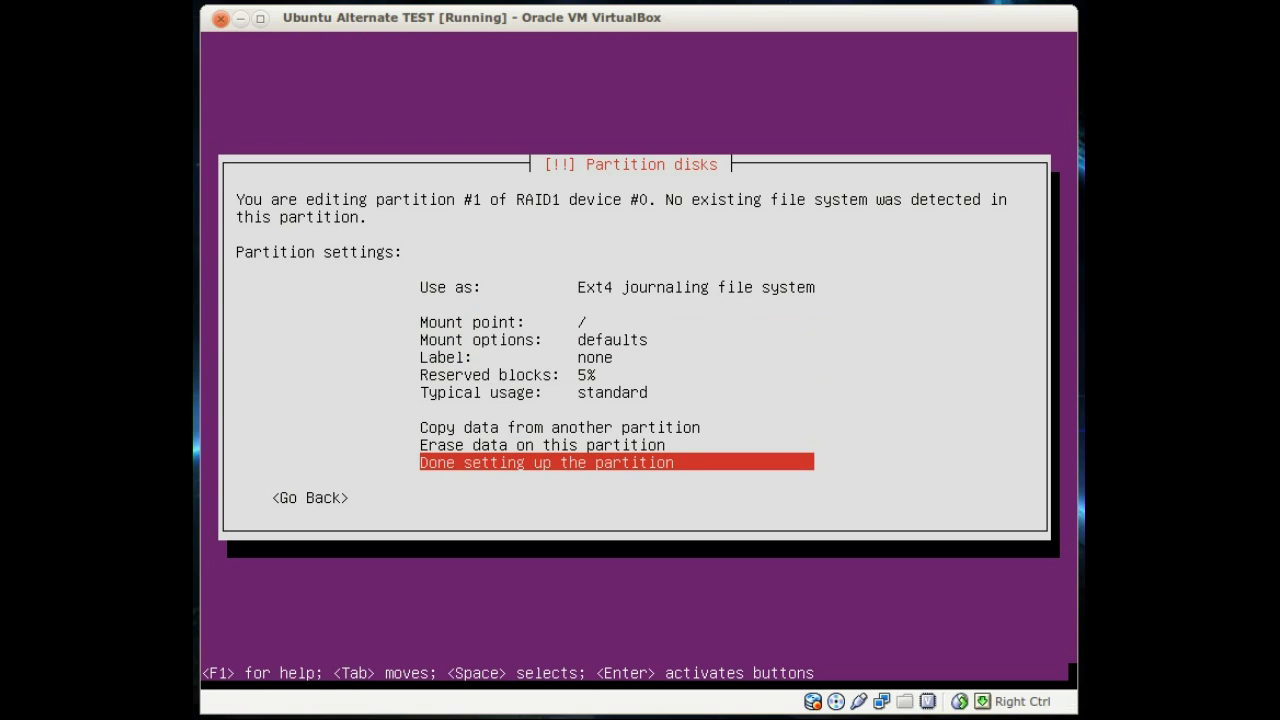
{"action": "key", "text": "Return"}
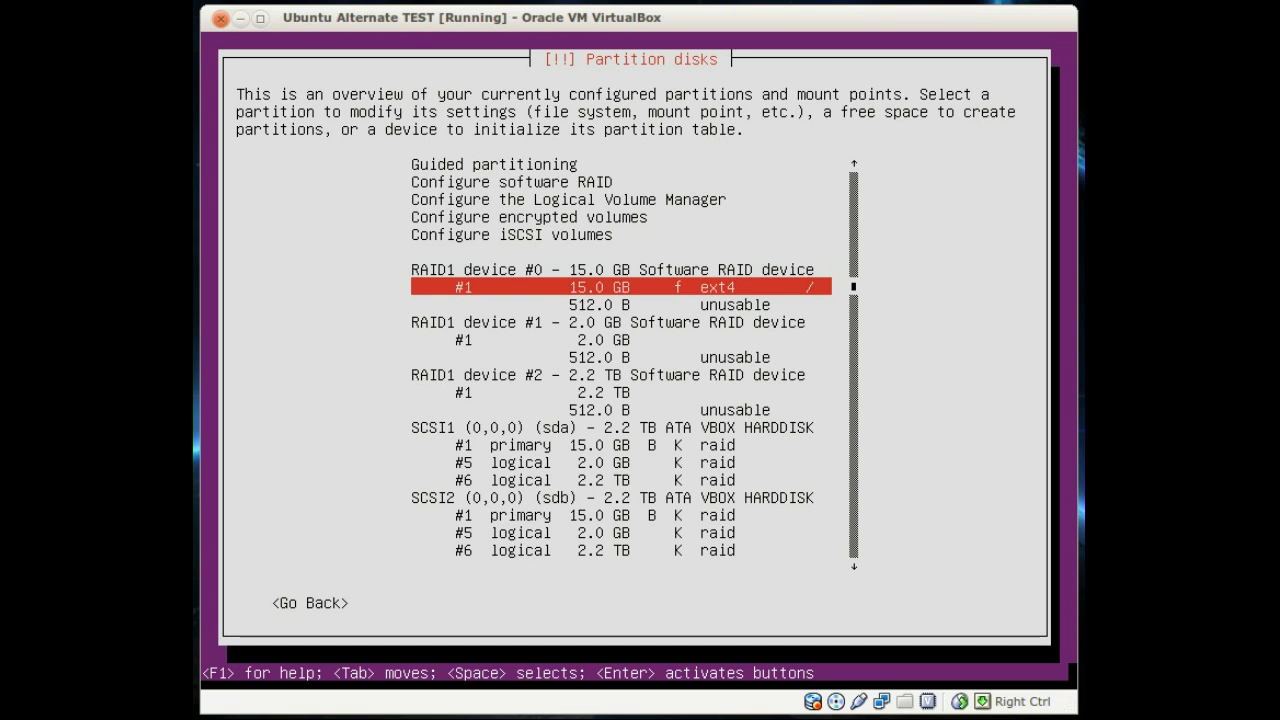
Step: Set RAID1 device #1's 2.0 GB partition #1 to be used as swap area
{"action": "key", "text": "Down"}
{"action": "key", "text": "Down"}
{"action": "key", "text": "Down"}
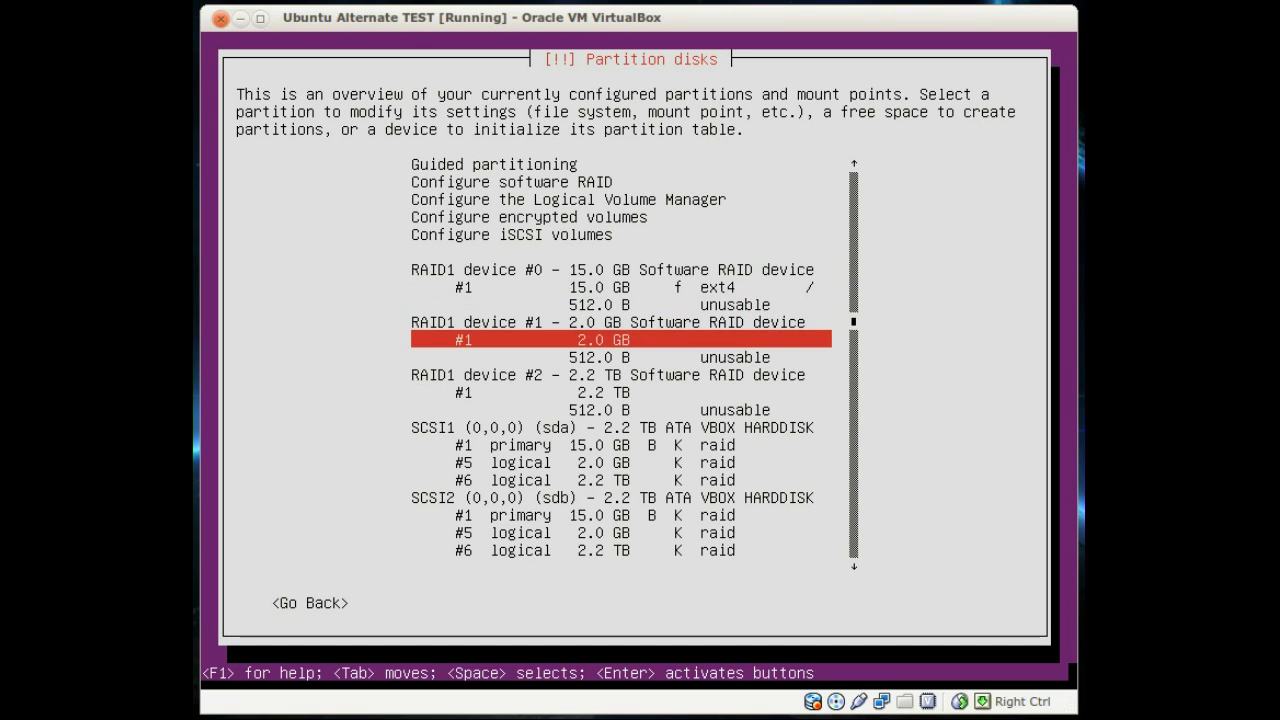
{"action": "key", "text": "Return"}
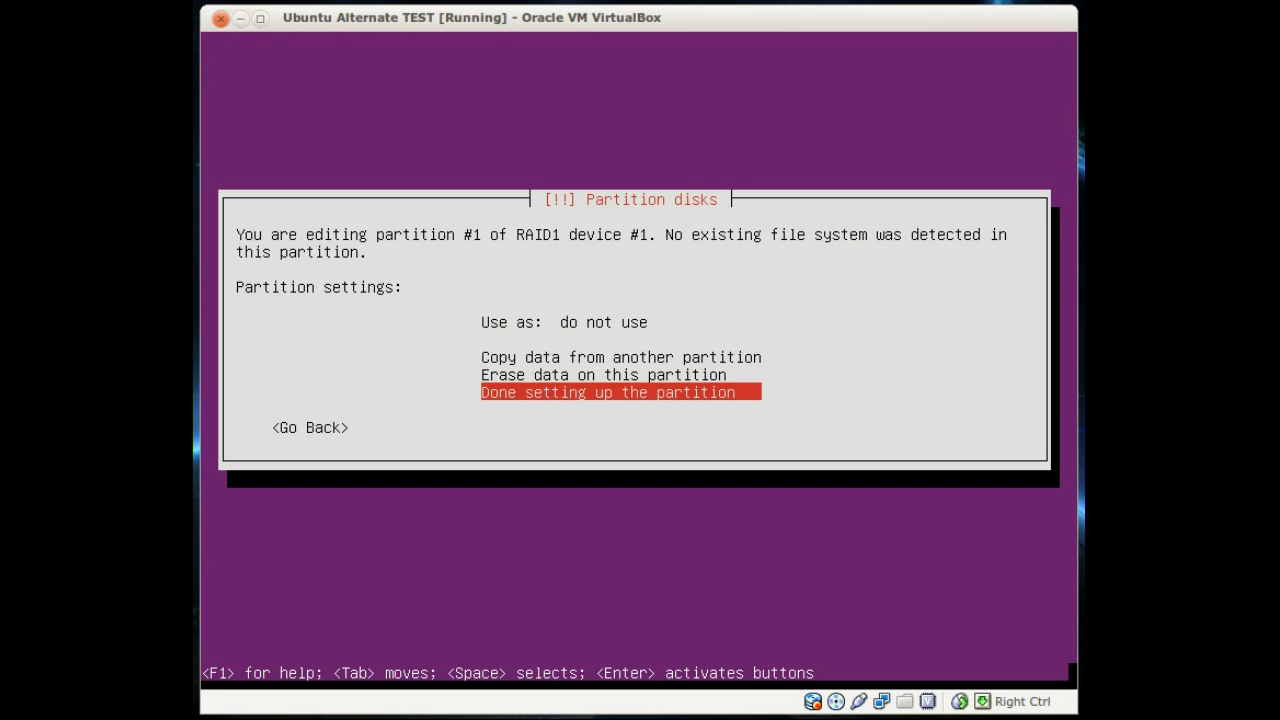
{"action": "key", "text": "Up"}
{"action": "key", "text": "Up"}
{"action": "key", "text": "Up"}
{"action": "key", "text": "Up"}
{"action": "key", "text": "Return"}
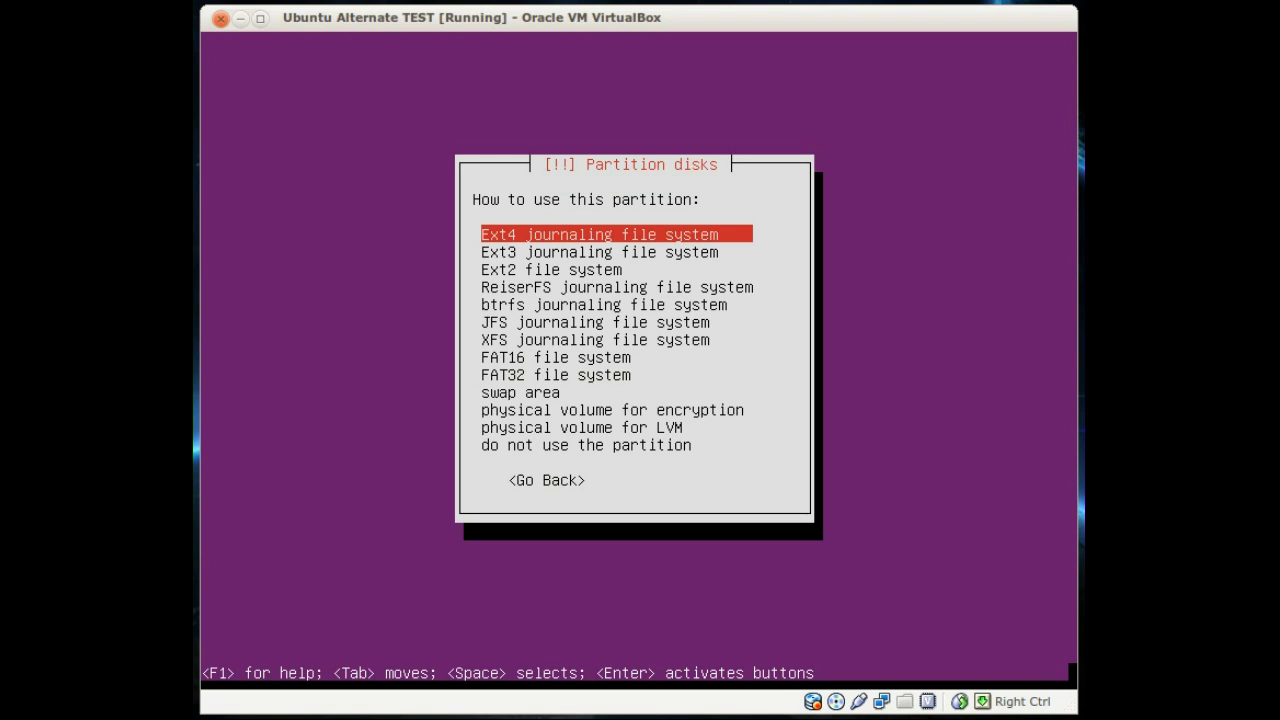
{"action": "key", "text": "Down"}
{"action": "key", "text": "Down"}
{"action": "key", "text": "Down"}
{"action": "key", "text": "Down"}
{"action": "key", "text": "Down"}
{"action": "key", "text": "Down"}
{"action": "key", "text": "Down"}
{"action": "key", "text": "Down"}
{"action": "key", "text": "Down"}
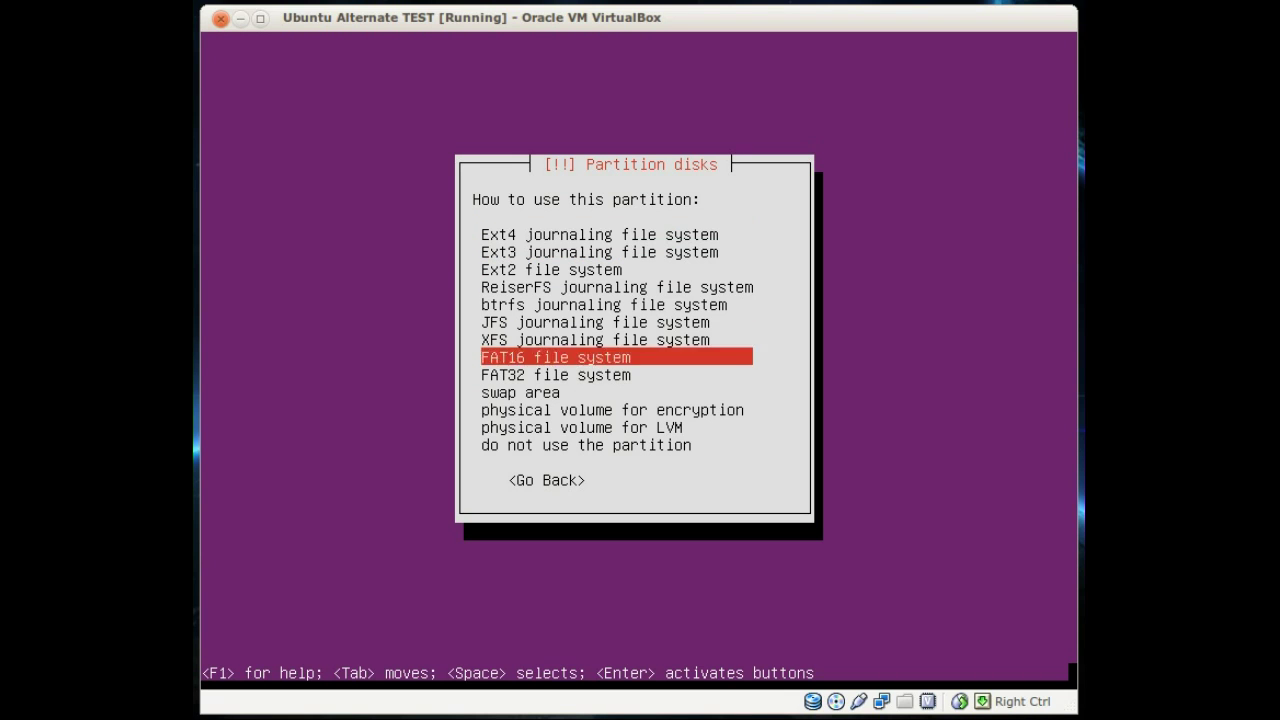
{"action": "key", "text": "Return"}
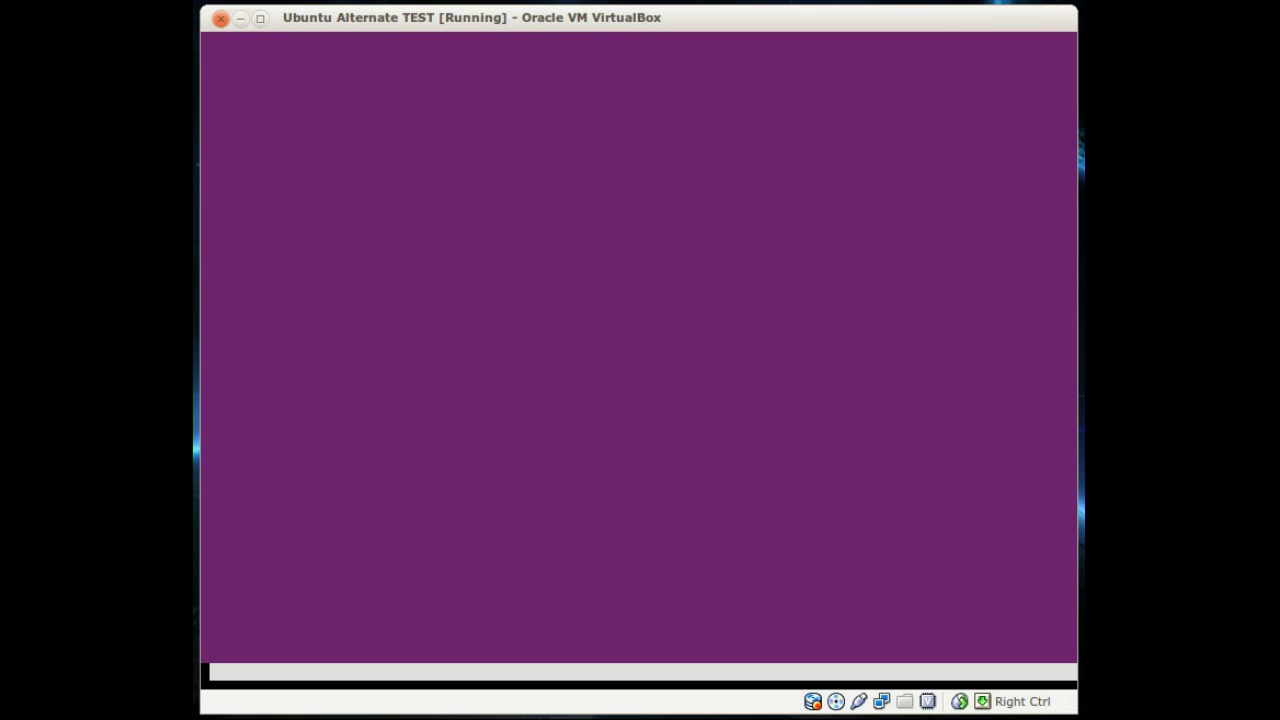
{"action": "key", "text": "Down"}
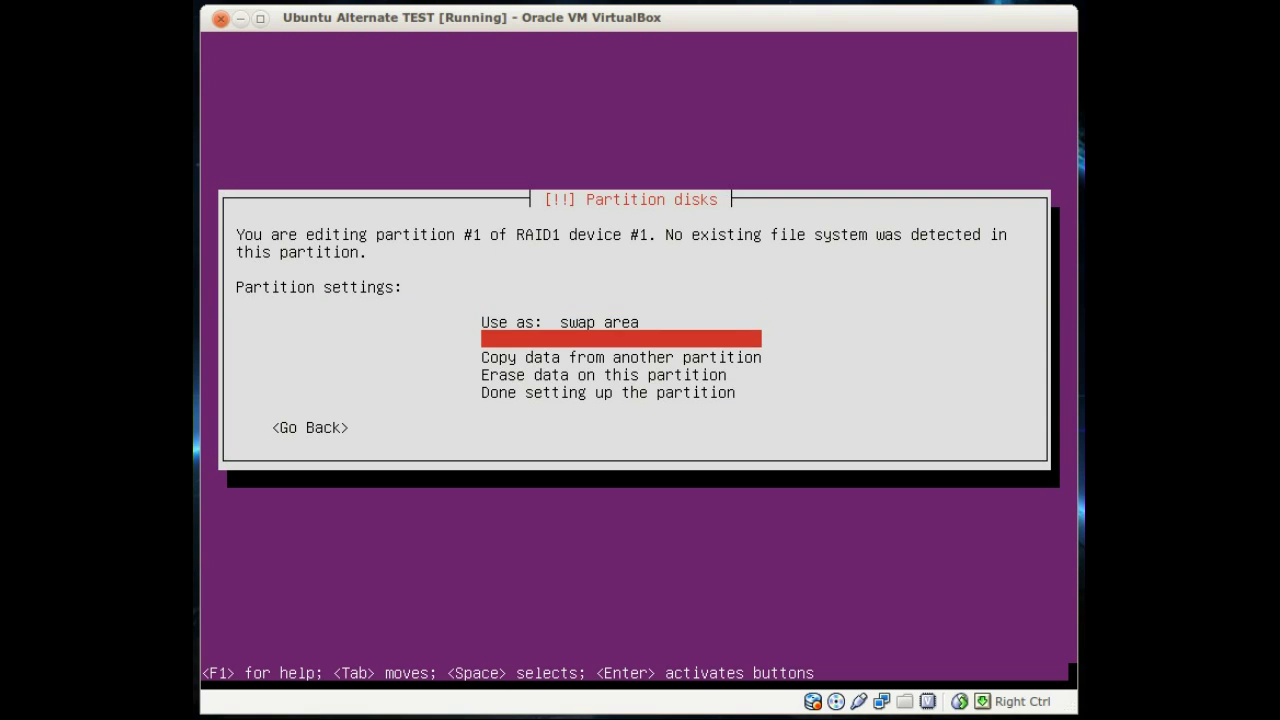
{"action": "key", "text": "Down"}
{"action": "key", "text": "Down"}
{"action": "key", "text": "Down"}
{"action": "key", "text": "Return"}
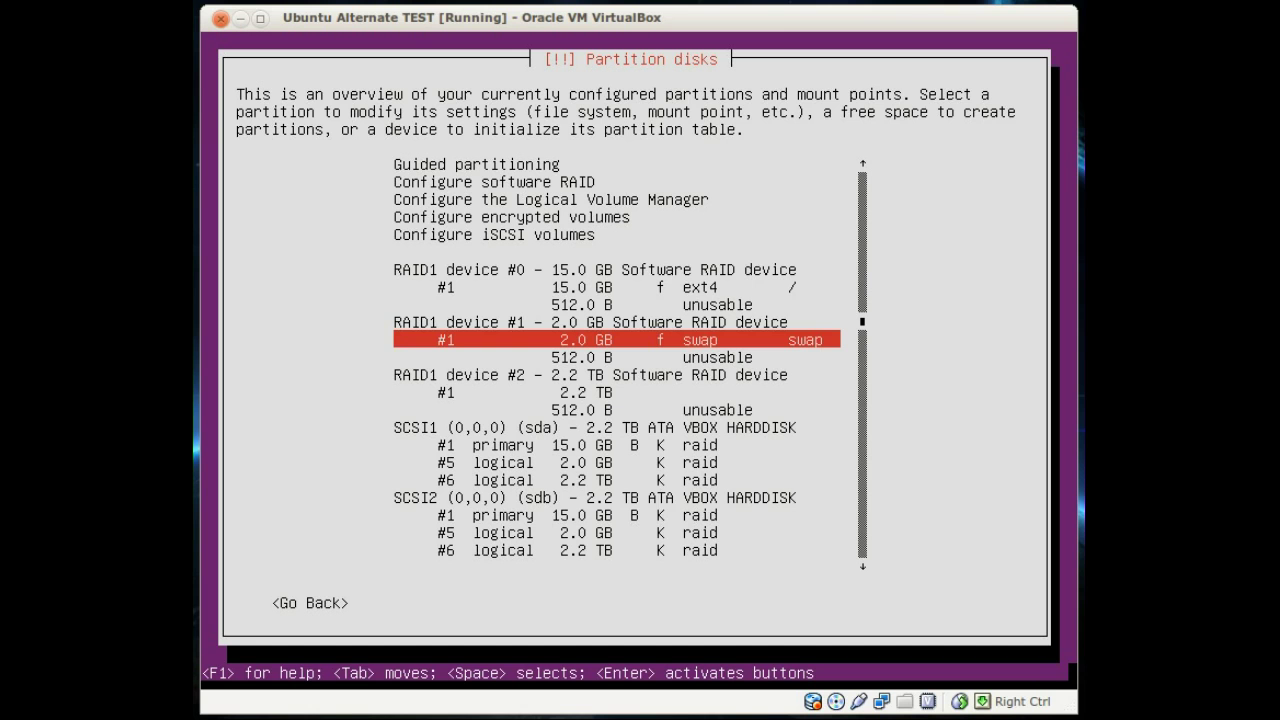
Step: Set the 2.2 TB partition of RAID1 device #2 to use the Ext4 journaling file system
{"action": "key", "text": "Down"}
{"action": "key", "text": "Down"}
{"action": "key", "text": "Down"}
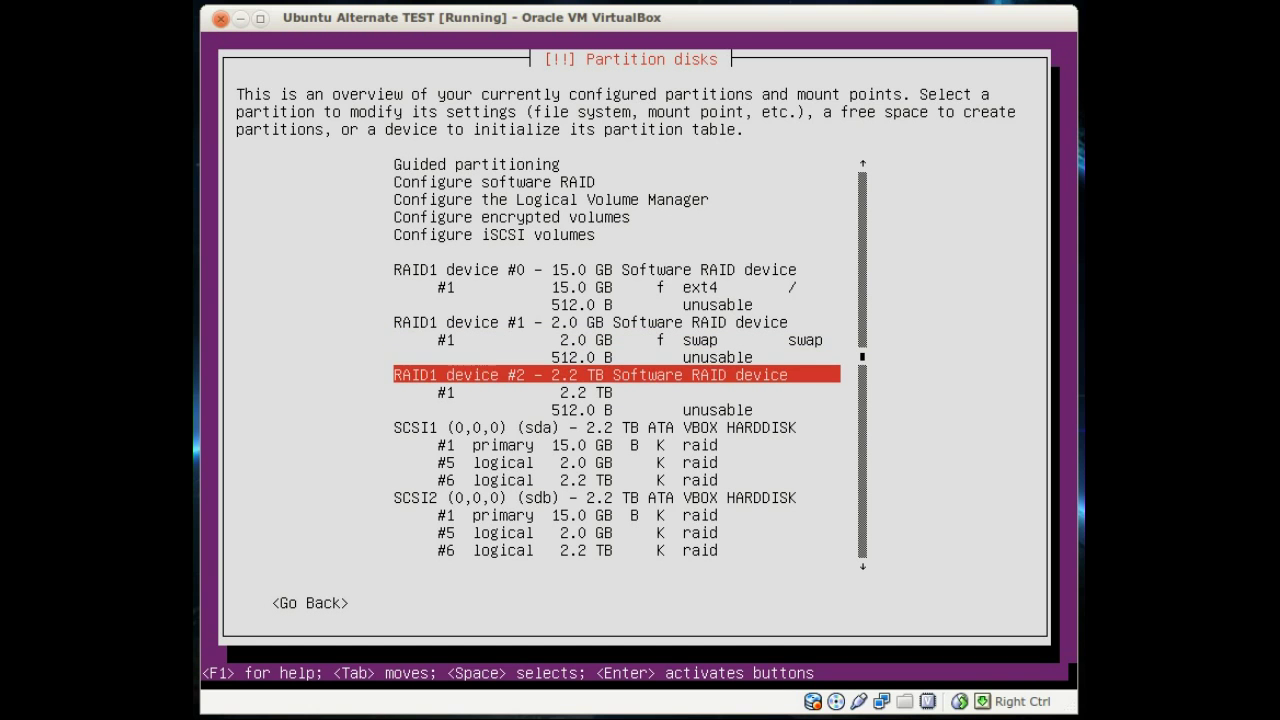
{"action": "key", "text": "Return"}
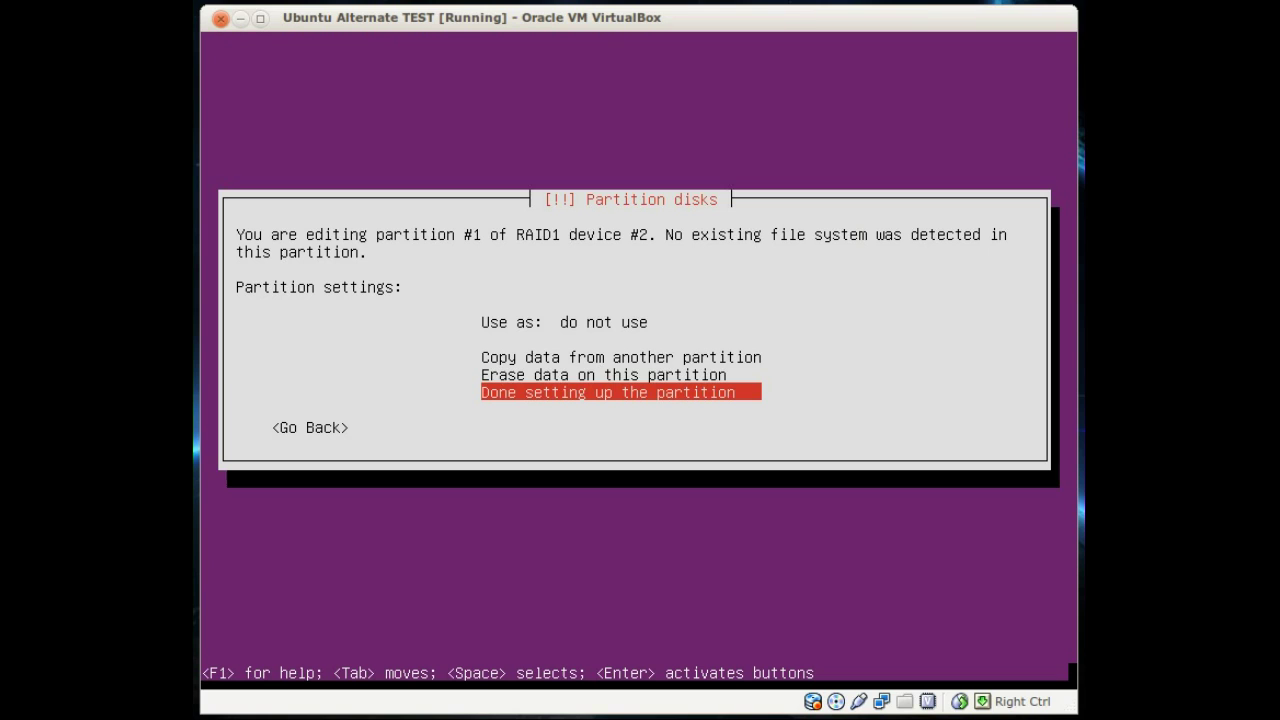
{"action": "key", "text": "Up"}
{"action": "key", "text": "Up"}
{"action": "key", "text": "Up"}
{"action": "key", "text": "Return"}
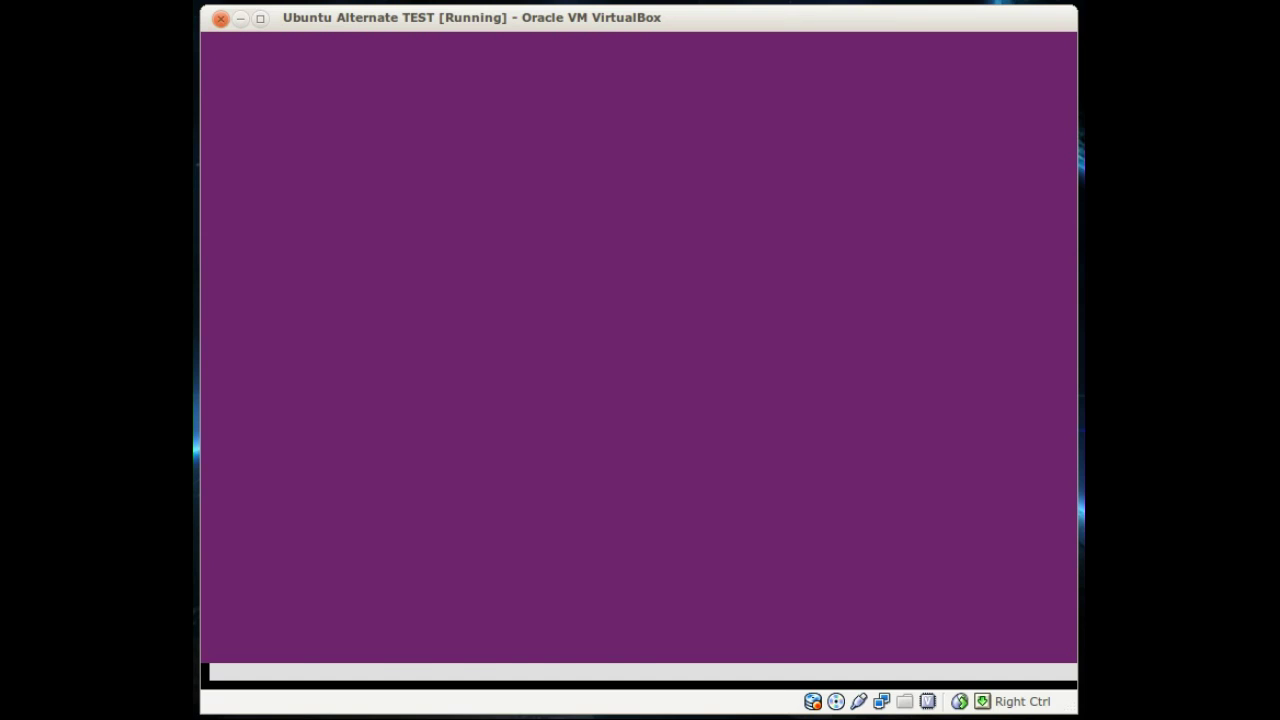
{"action": "key", "text": "Return"}
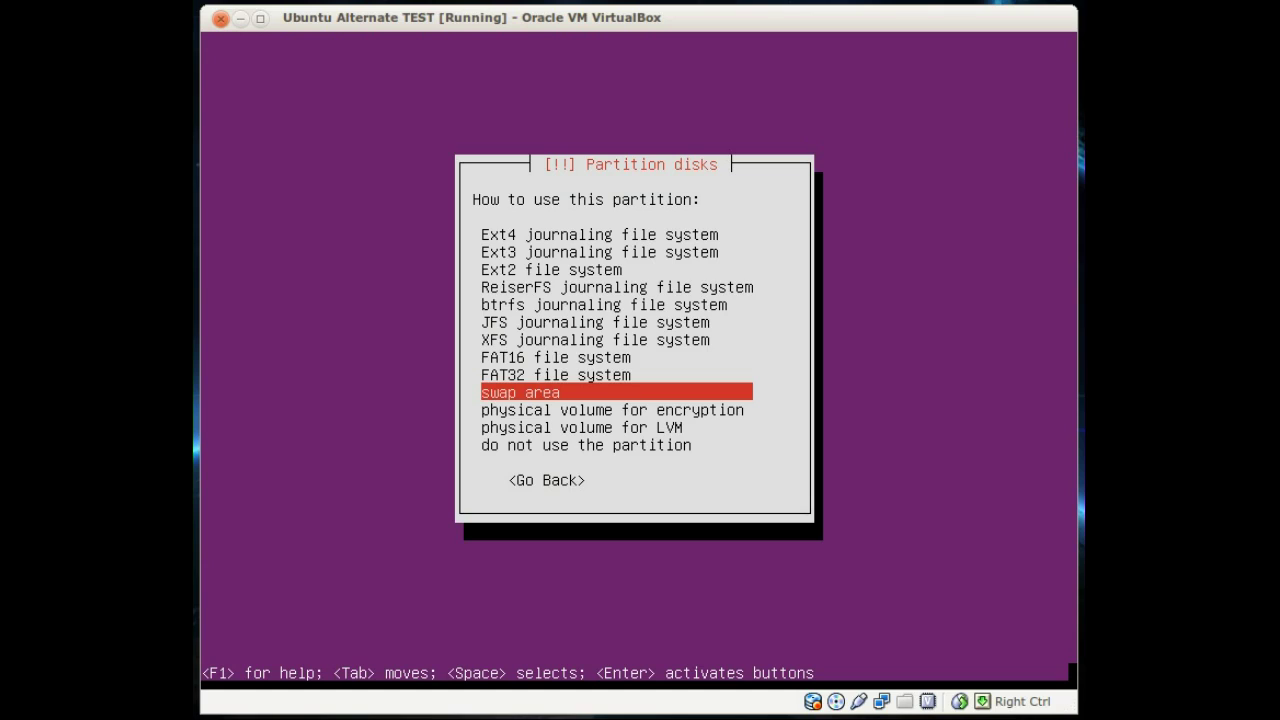
{"action": "key", "text": "Up"}
{"action": "key", "text": "Up"}
{"action": "key", "text": "Up"}
{"action": "key", "text": "Up"}
{"action": "key", "text": "Up"}
{"action": "key", "text": "Up"}
{"action": "key", "text": "Up"}
{"action": "key", "text": "Up"}
{"action": "key", "text": "Up"}
{"action": "key", "text": "Return"}
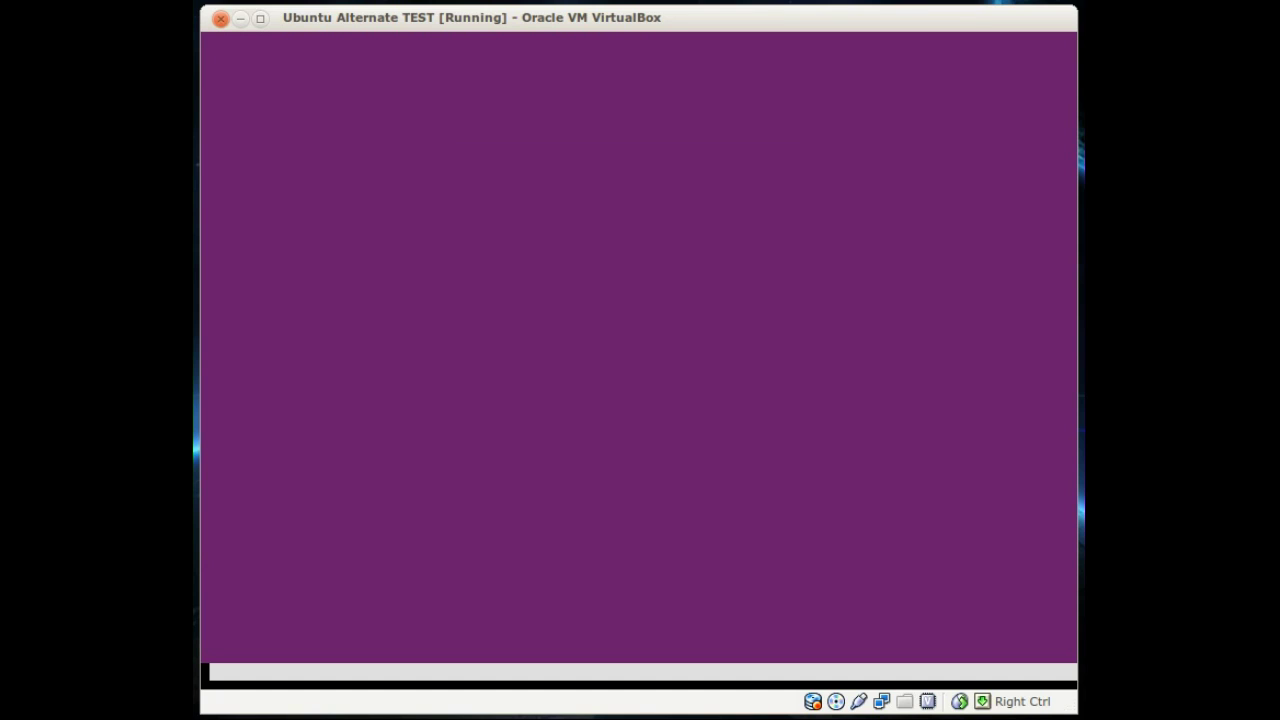
Step: Enter /media/files manually as its mount point and finish setting up the partition
{"action": "key", "text": "Down"}
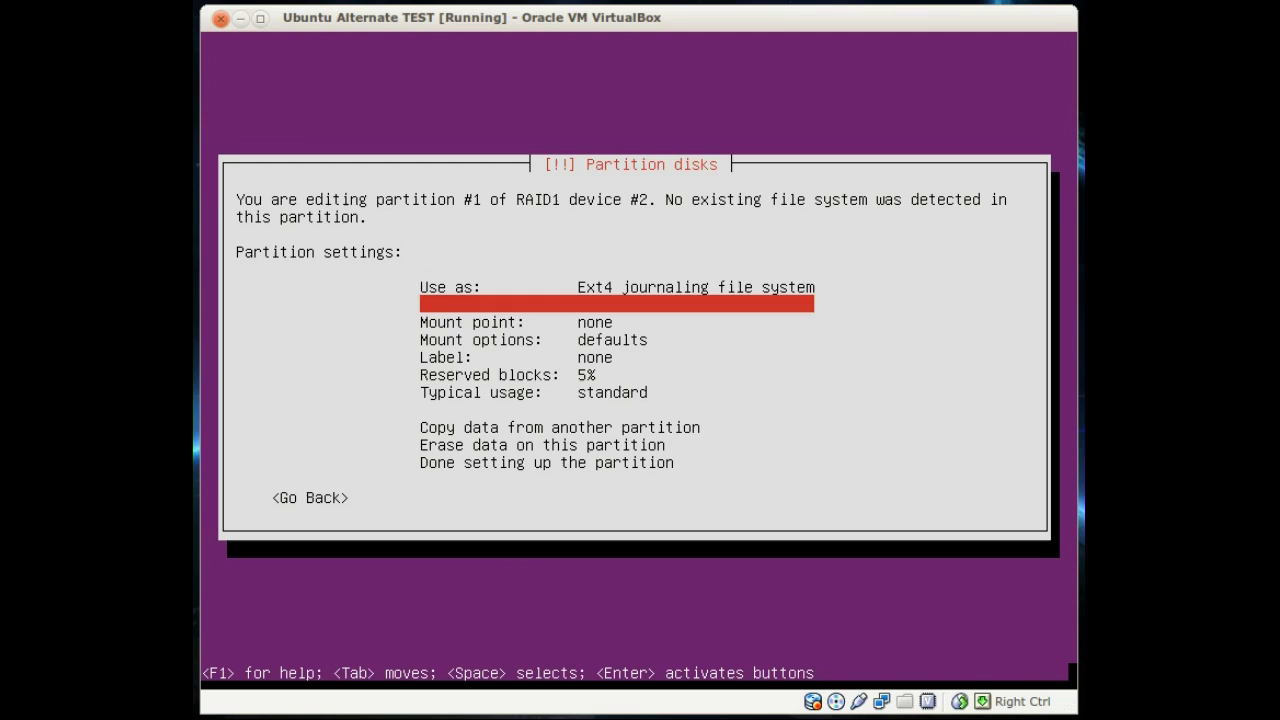
{"action": "key", "text": "Return"}
{"action": "key", "text": "Down"}
{"action": "key", "text": "Down"}
{"action": "key", "text": "Down"}
{"action": "key", "text": "Down"}
{"action": "key", "text": "Down"}
{"action": "key", "text": "Down"}
{"action": "key", "text": "Down"}
{"action": "key", "text": "Down"}
{"action": "key", "text": "Down"}
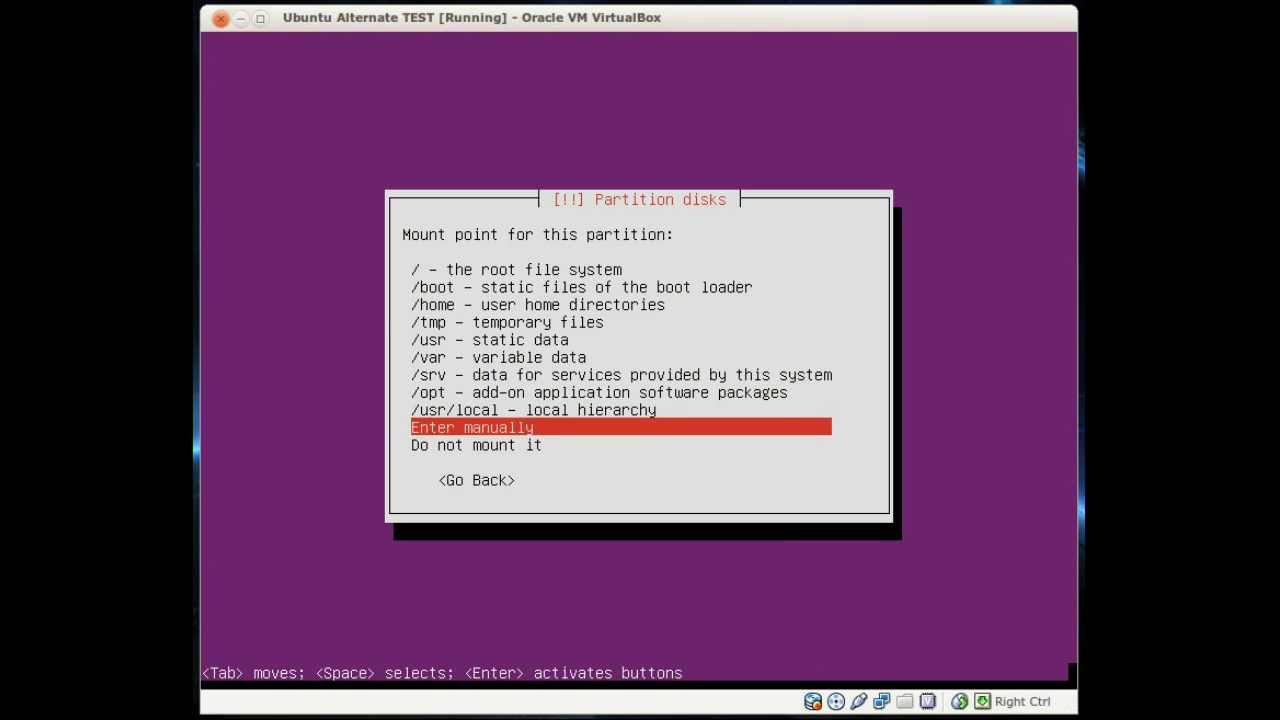
{"action": "key", "text": "Return"}
{"action": "type", "text": "/media/file"}
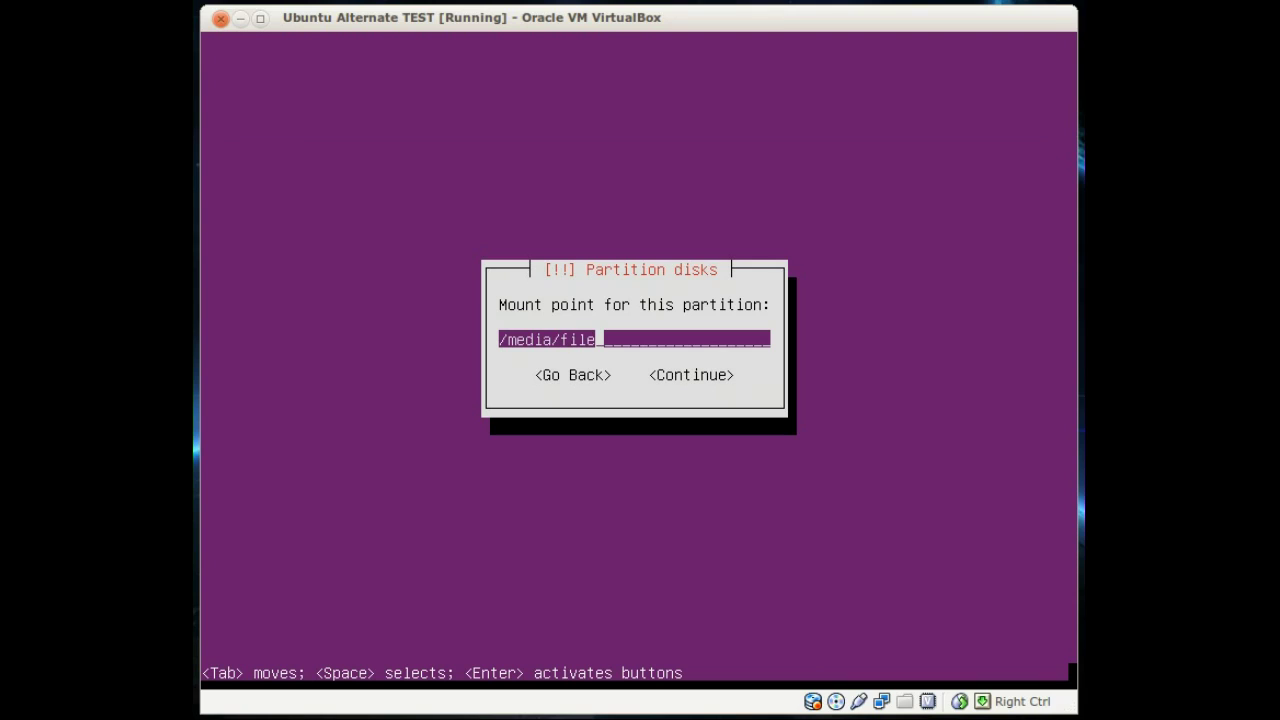
{"action": "type", "text": "s"}
{"action": "key", "text": "Tab"}
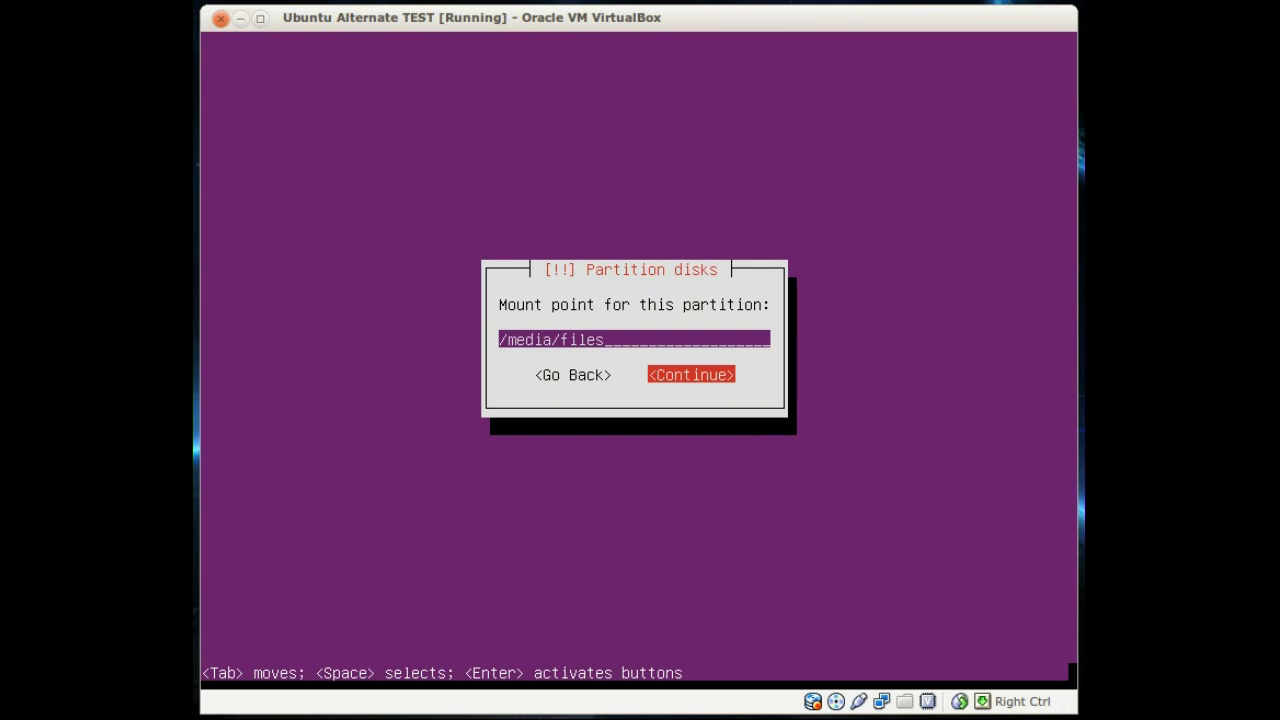
{"action": "key", "text": "Return"}
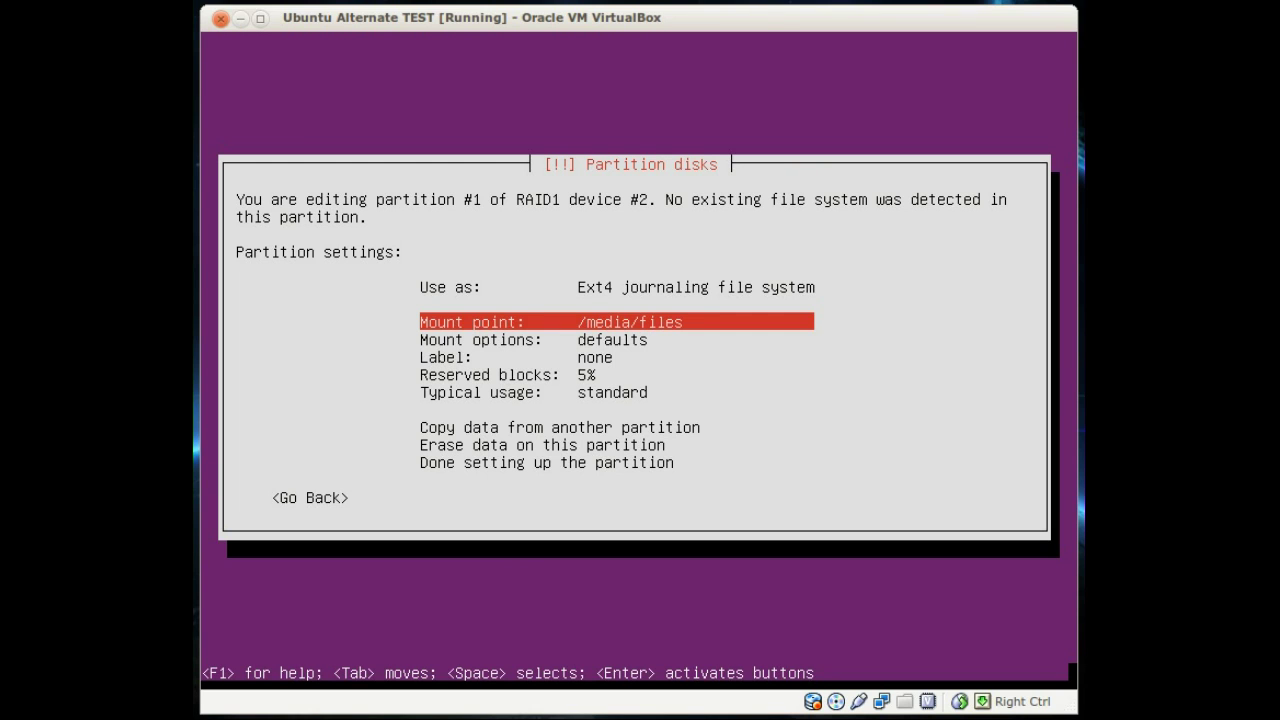
{"action": "key", "text": "Down"}
{"action": "key", "text": "Down"}
{"action": "key", "text": "Down"}
{"action": "key", "text": "Down"}
{"action": "key", "text": "Down"}
{"action": "key", "text": "Down"}
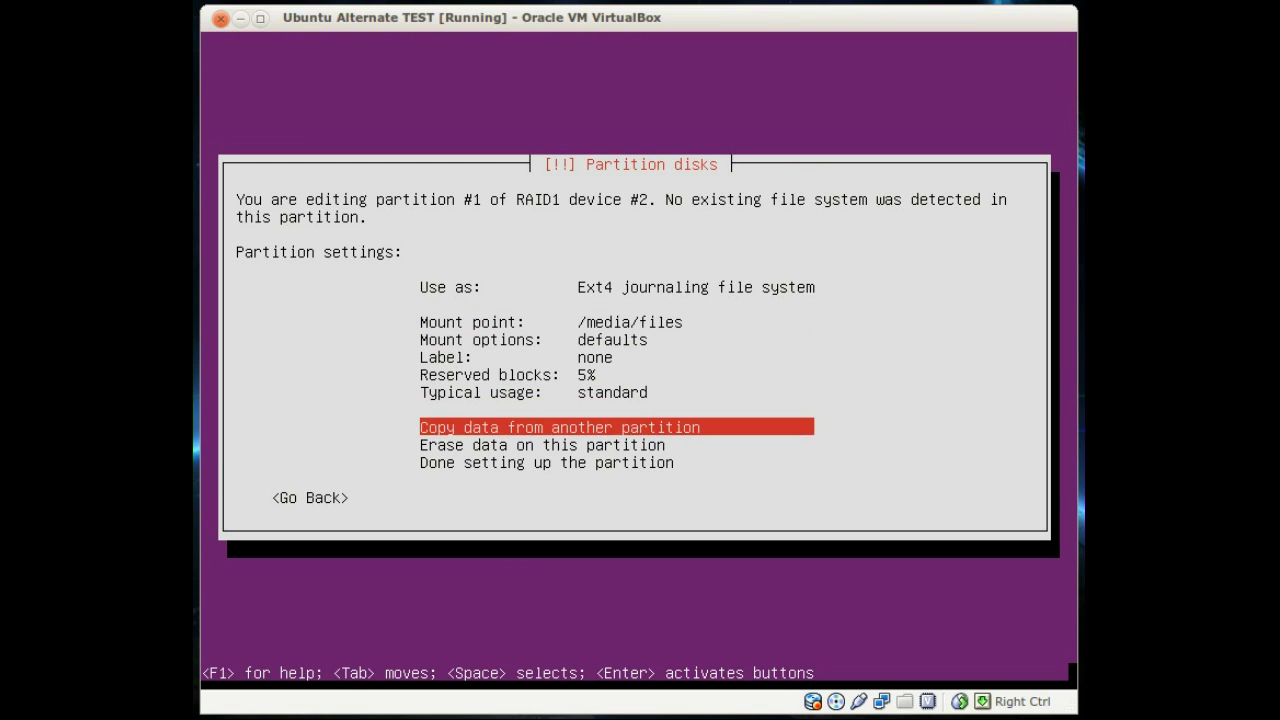
{"action": "key", "text": "Down"}
{"action": "key", "text": "Return"}
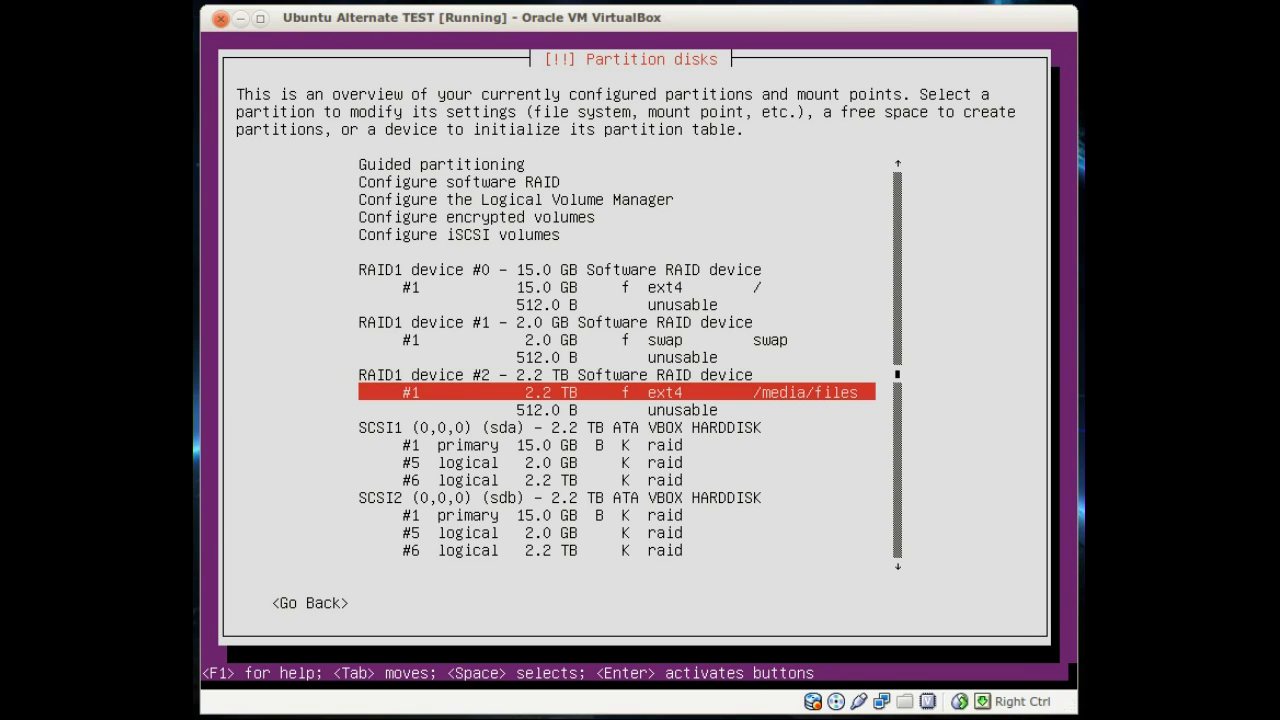
{"action": "key", "text": "Down"}
{"action": "key", "text": "Down"}
{"action": "key", "text": "Down"}
{"action": "key", "text": "Down"}
{"action": "key", "text": "Down"}
{"action": "key", "text": "Down"}
{"action": "key", "text": "Down"}
{"action": "key", "text": "Down"}
{"action": "key", "text": "Down"}
{"action": "key", "text": "Down"}
{"action": "key", "text": "Down"}
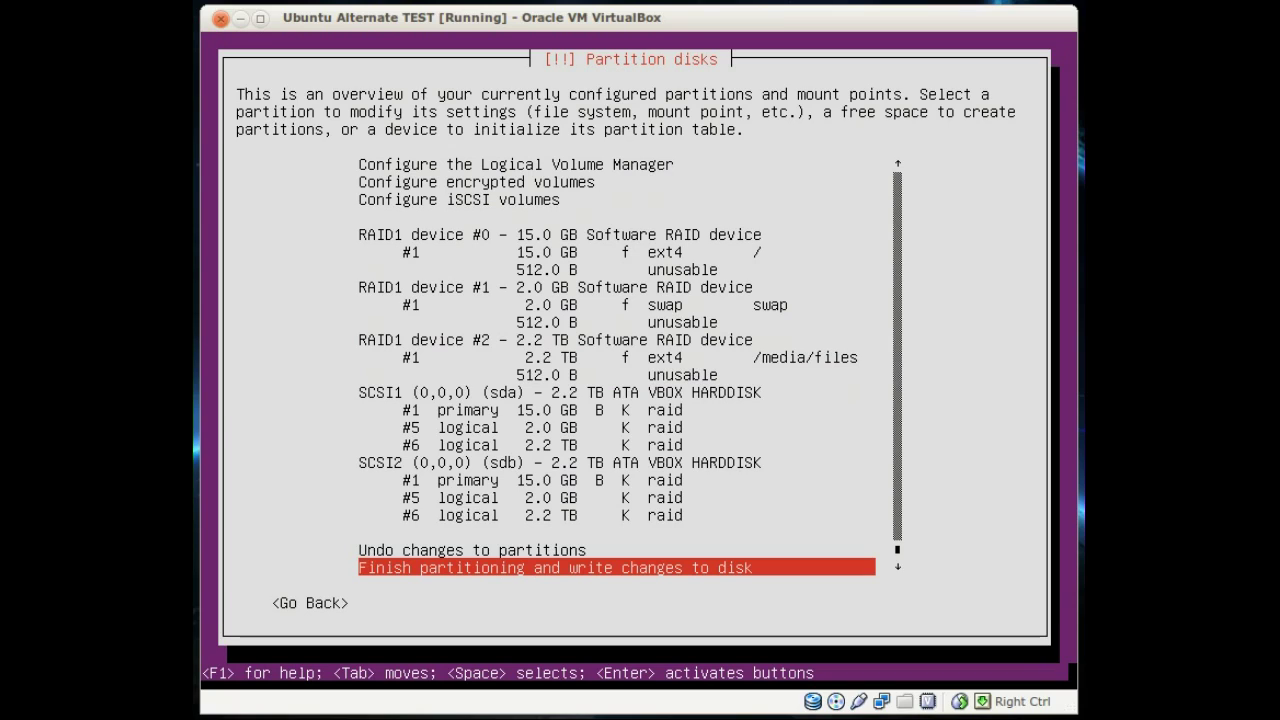